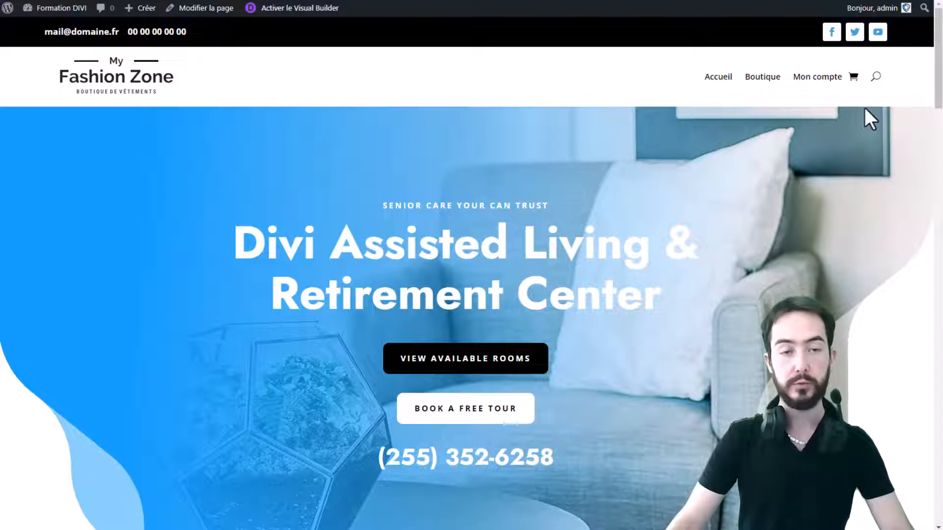
# Scroll down the homepage to examine the existing footer area
pyautogui.scroll(-15, 854, 99)
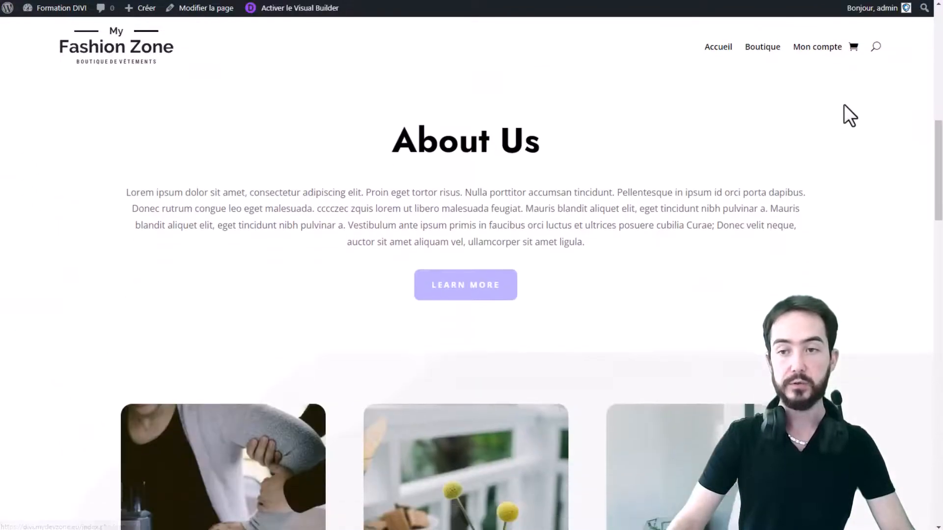
pyautogui.scroll(-15, 840, 265)
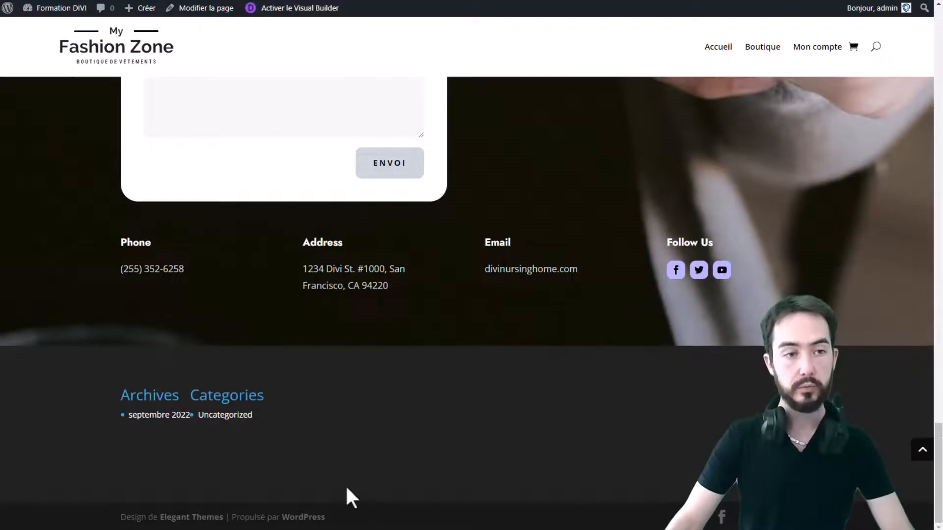
# Open the Divi Theme Builder from the WordPress dashboard
pyautogui.moveTo(59, 10)
pyautogui.click(69, 27)
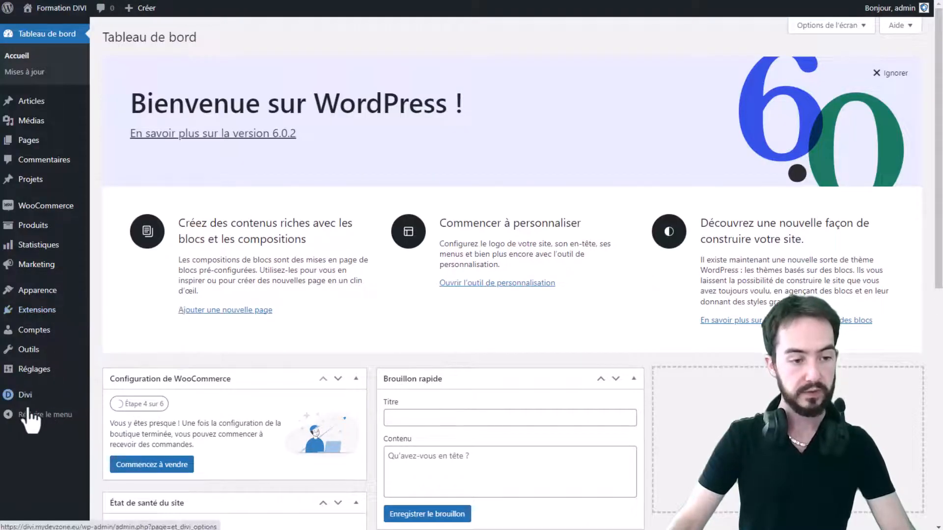
pyautogui.moveTo(24, 399)
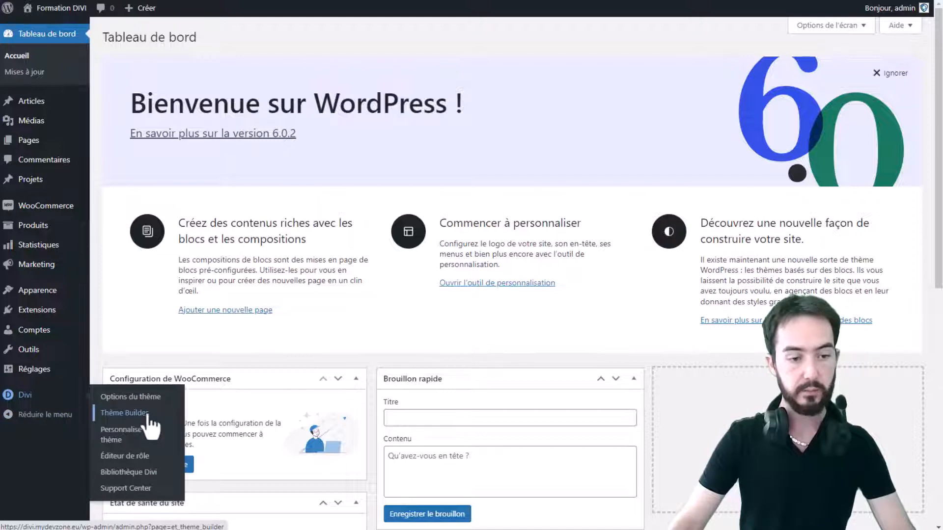
pyautogui.click(128, 413)
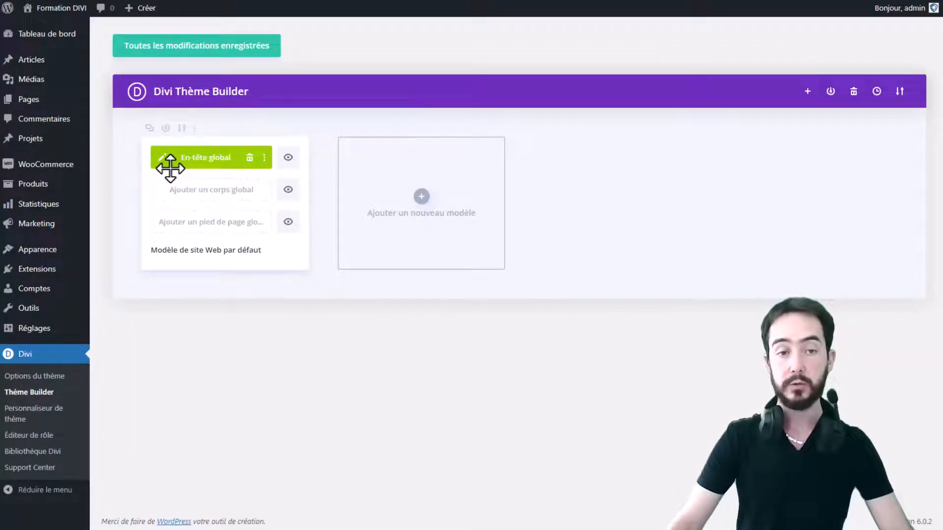
# Add a global footer and insert a three-column row with a wide middle column and narrow side columns
pyautogui.click(205, 226)
pyautogui.click(206, 232)
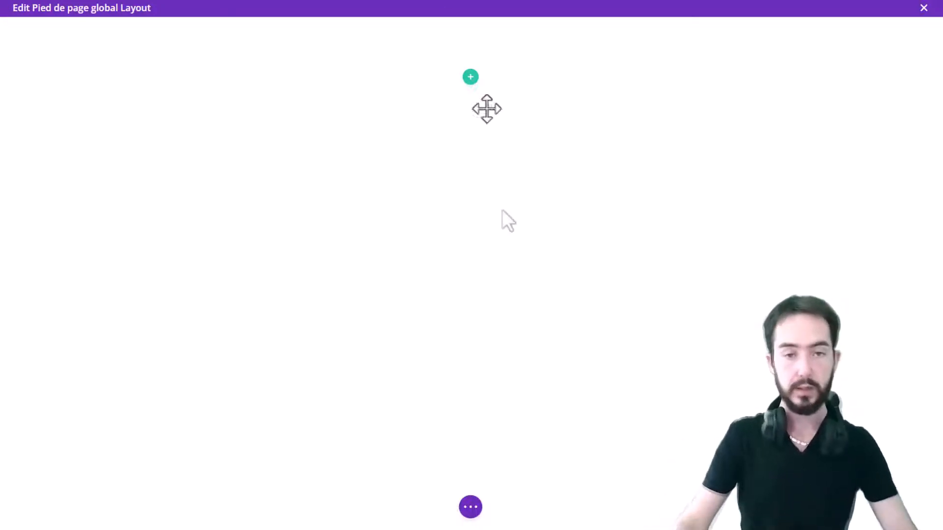
pyautogui.click(471, 77)
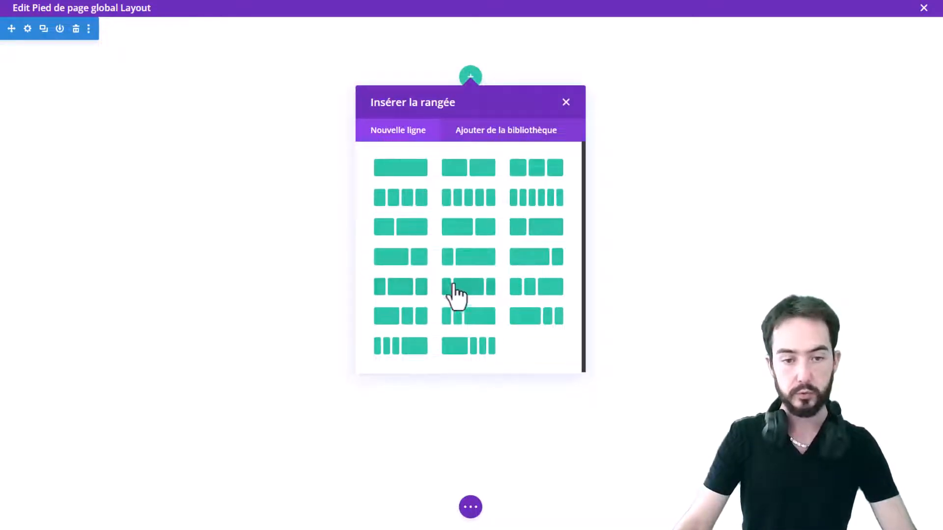
pyautogui.click(407, 292)
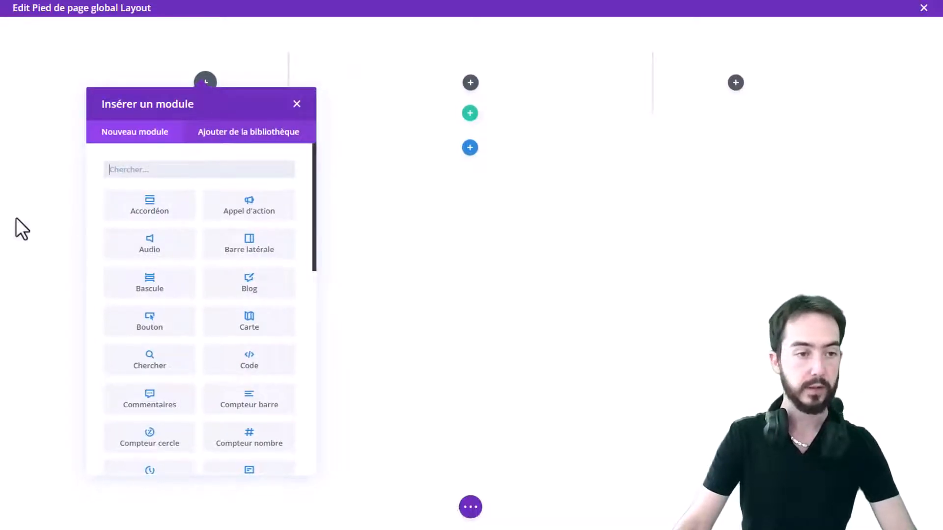
pyautogui.click(296, 105)
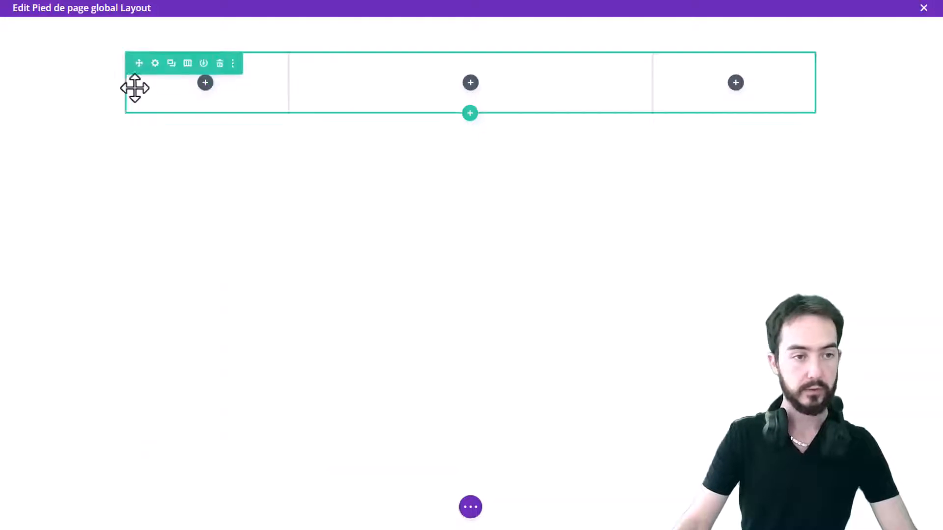
# Set the footer section's background colour to black and save the section settings
pyautogui.click(26, 28)
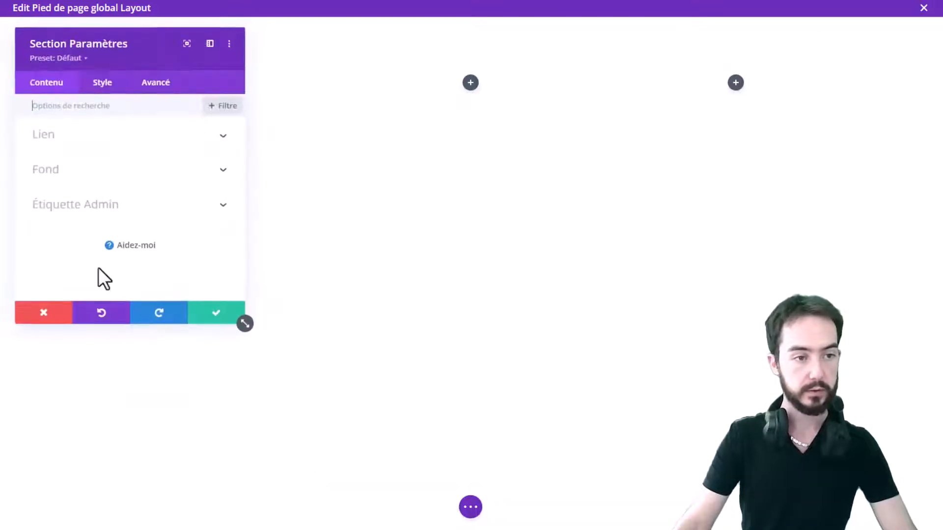
pyautogui.click(92, 174)
pyautogui.click(143, 260)
pyautogui.click(73, 248)
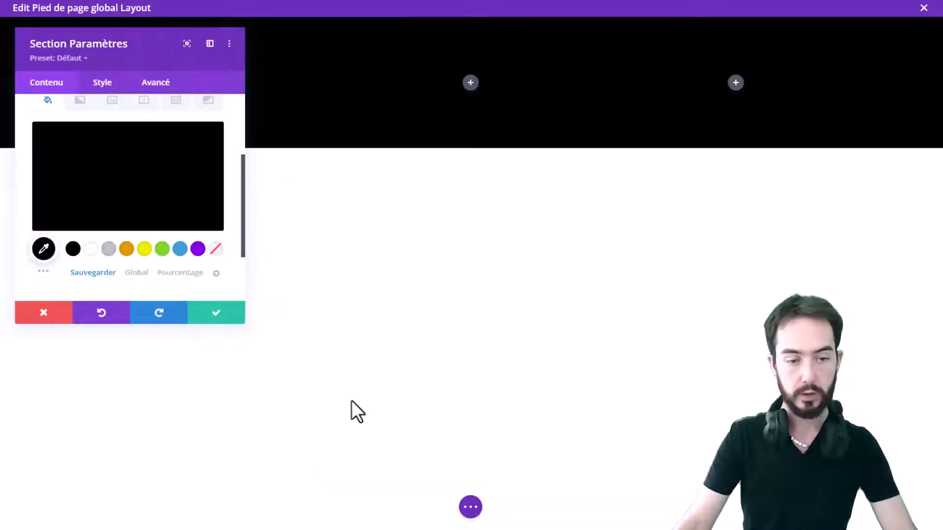
pyautogui.click(217, 315)
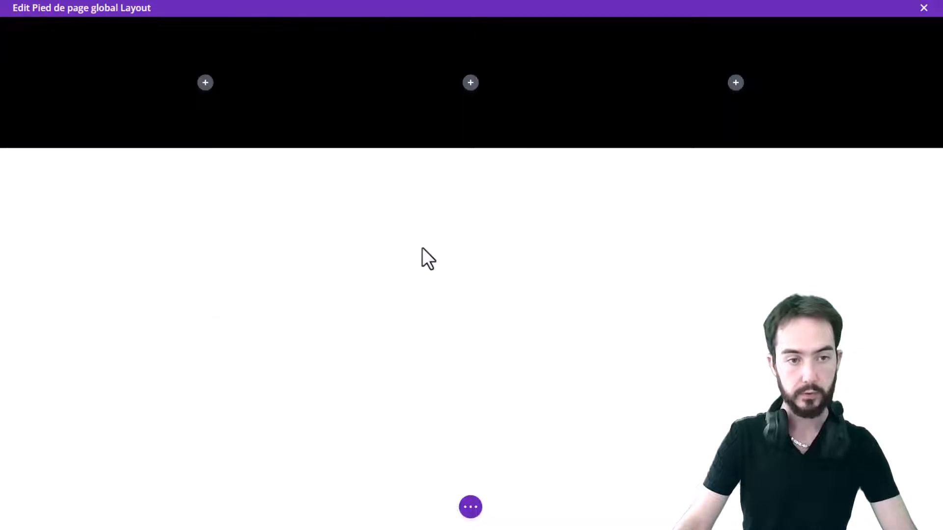
# Insert a Text module in the first column and set its paragraph format to Heading 3
pyautogui.click(205, 82)
pyautogui.write('text')
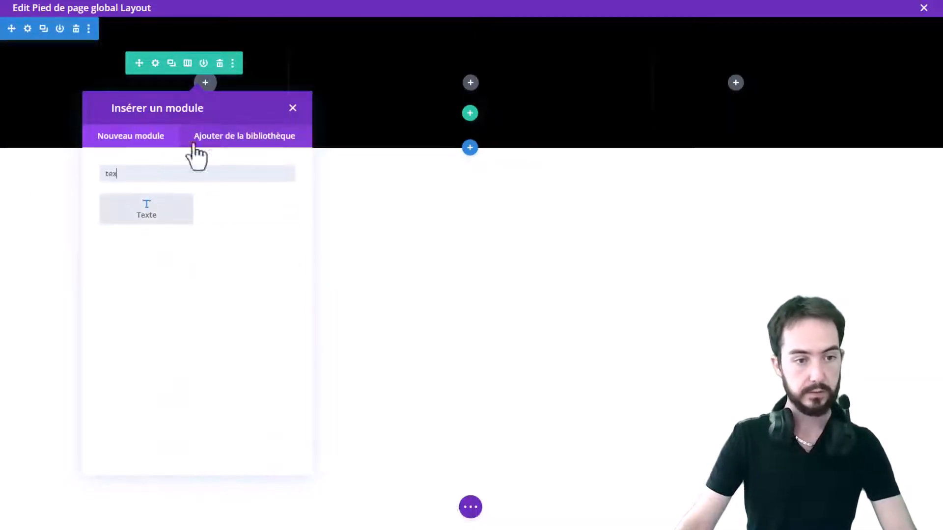
pyautogui.click(148, 210)
pyautogui.scroll(-3, 88, 216)
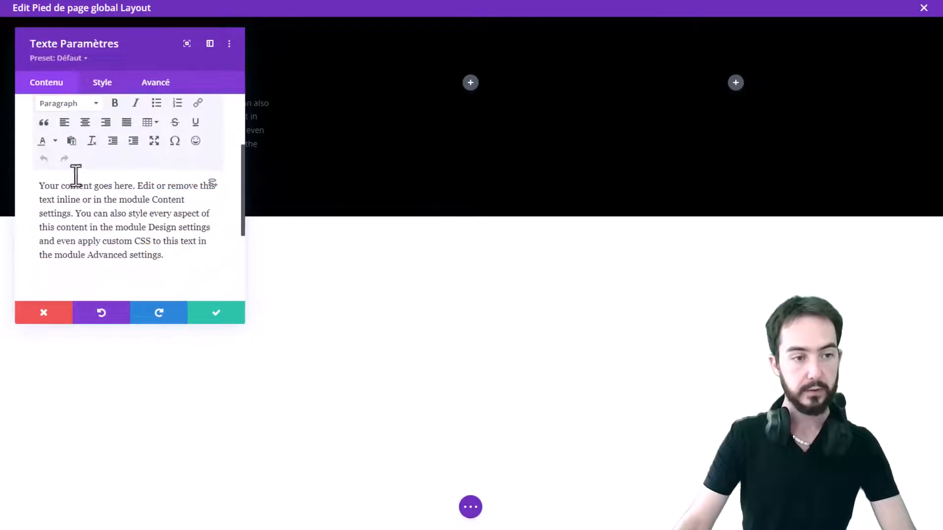
pyautogui.scroll(2, 78, 175)
pyautogui.click(78, 163)
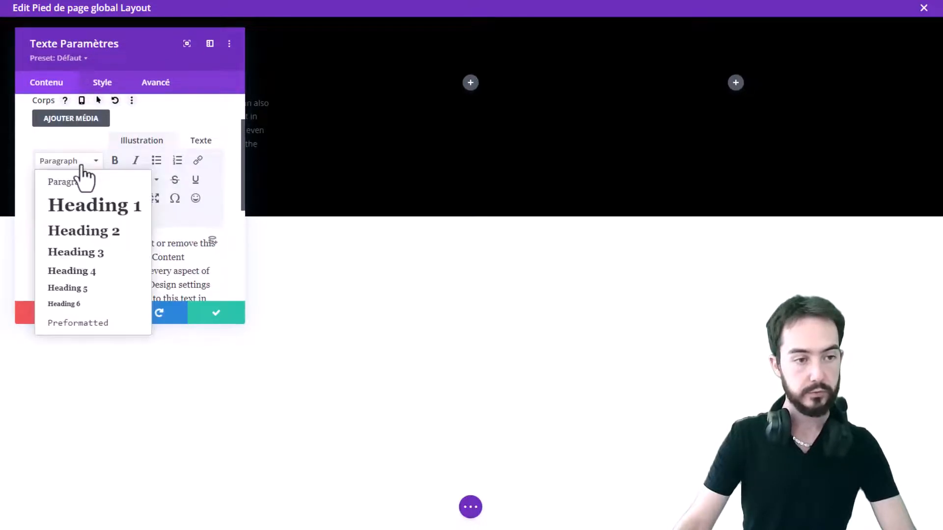
pyautogui.click(104, 256)
# Replace the Text module's placeholder content with 'Retrouvez nous'
pyautogui.scroll(-3, 115, 255)
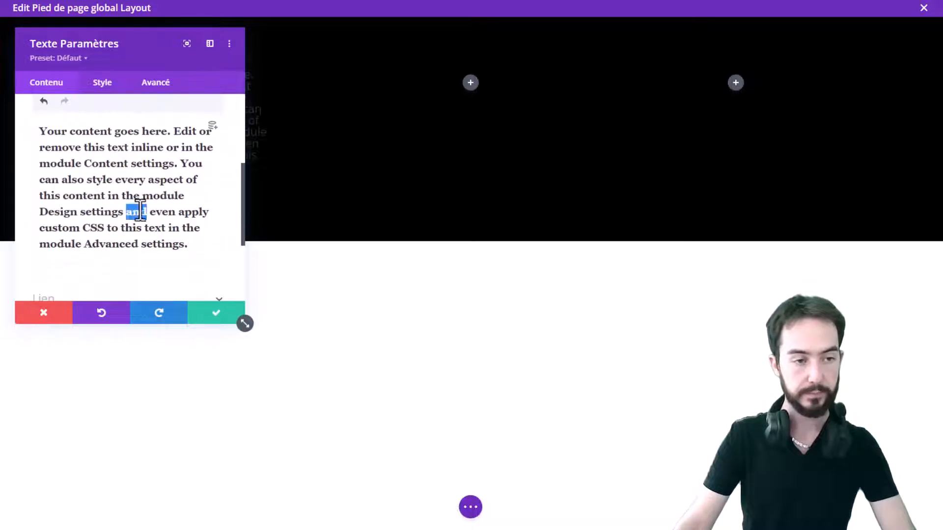
pyautogui.tripleClick(139, 211)
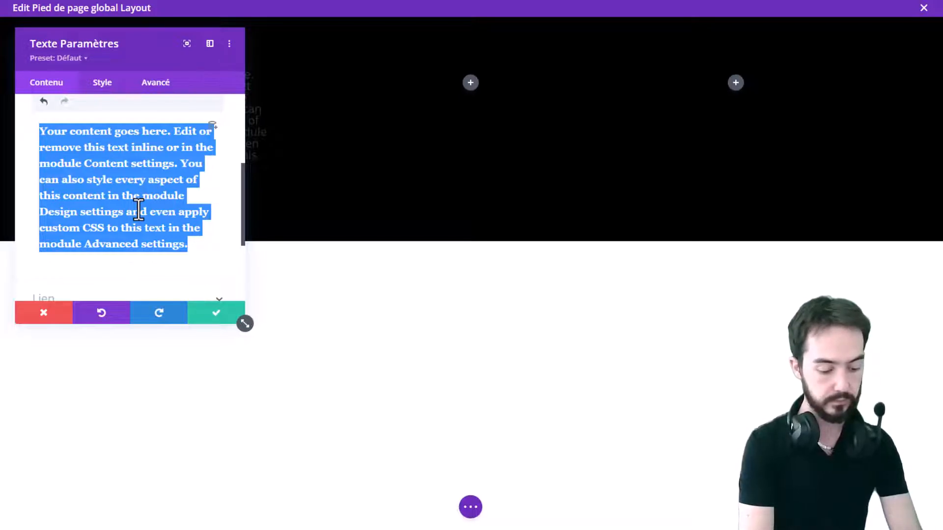
pyautogui.write('Retrouvez n')
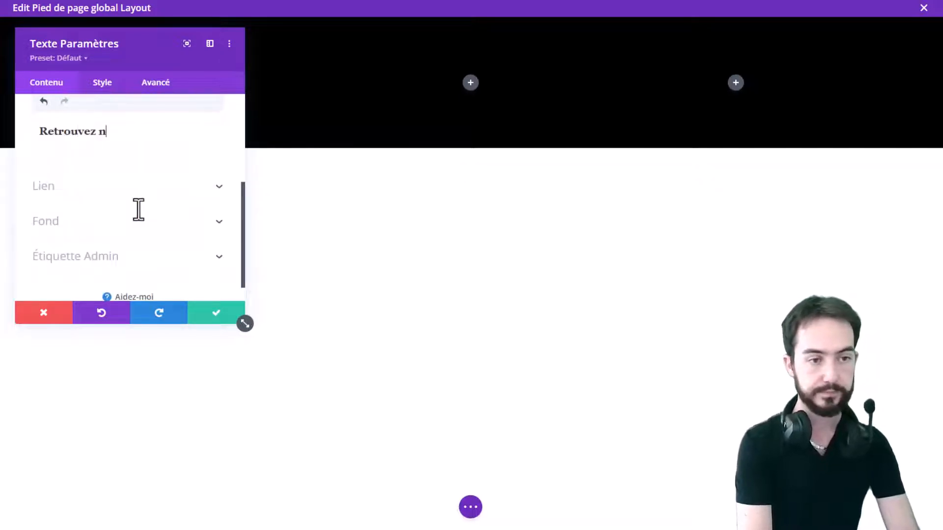
pyautogui.write('ous')
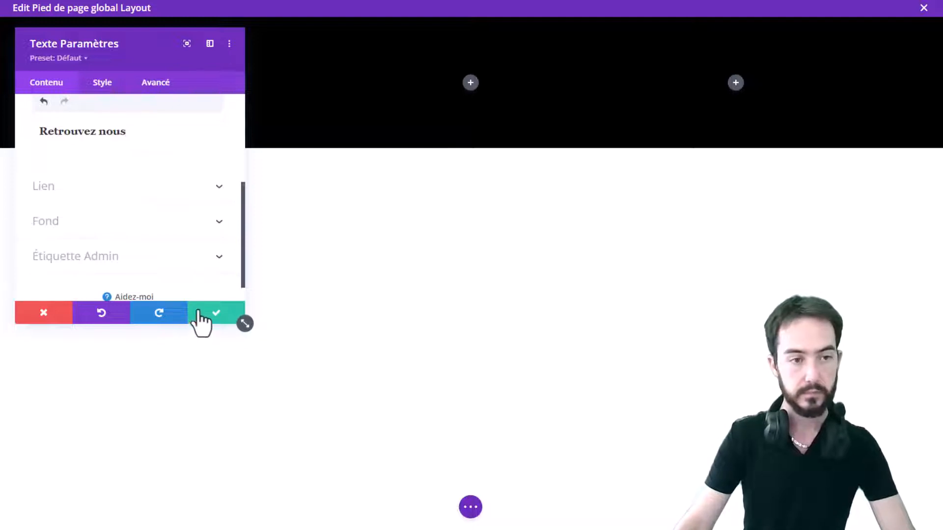
# Set the Text module's text colour to white (#ffffff) and dock the settings panel as a sidebar
pyautogui.click(99, 84)
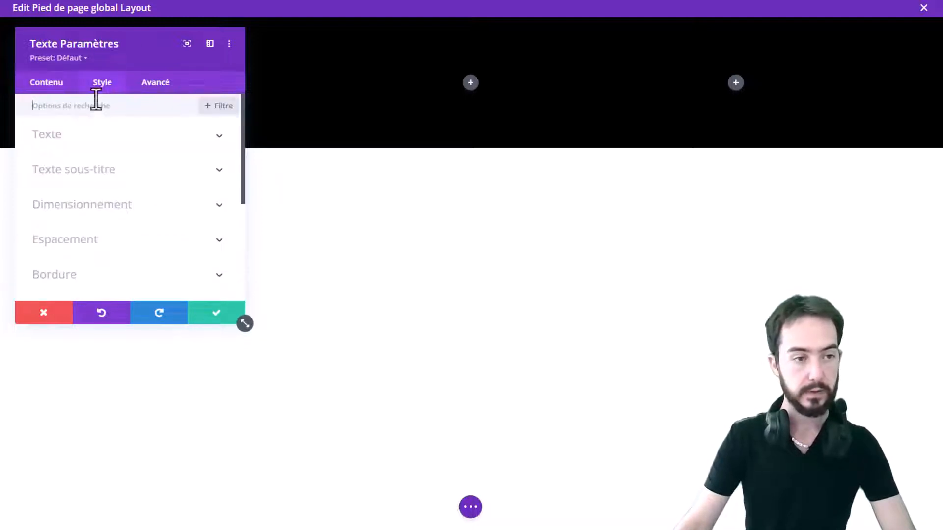
pyautogui.click(108, 142)
pyautogui.scroll(-5, 158, 206)
pyautogui.scroll(3, 147, 201)
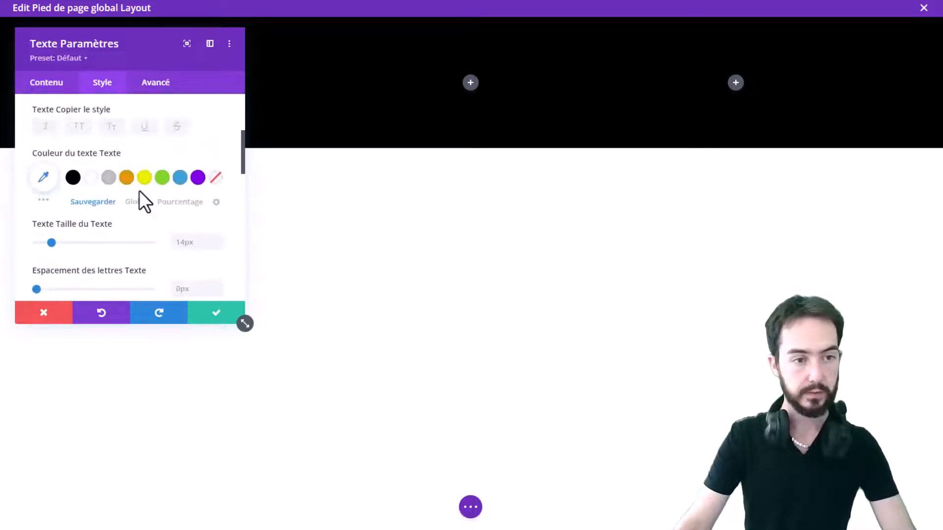
pyautogui.click(90, 177)
pyautogui.moveTo(126, 42); pyautogui.dragTo(5, 91)
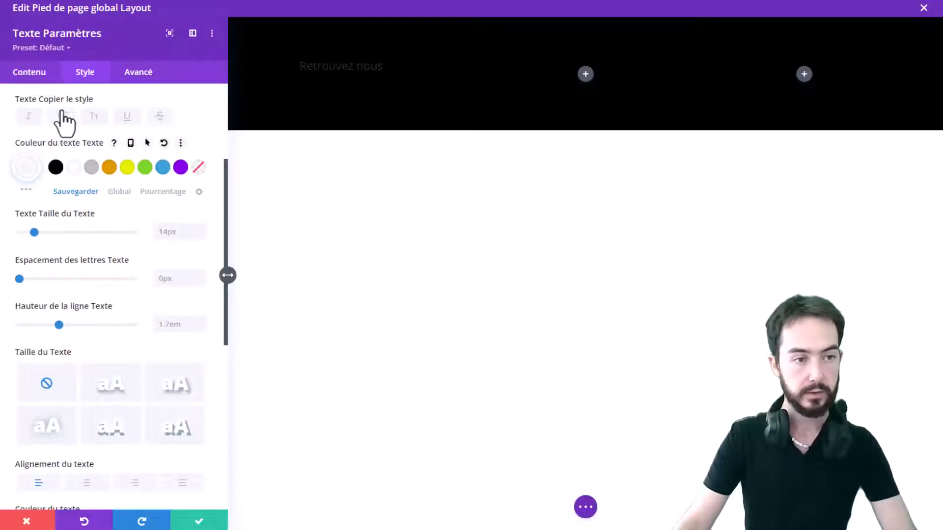
pyautogui.scroll(4, 64, 120)
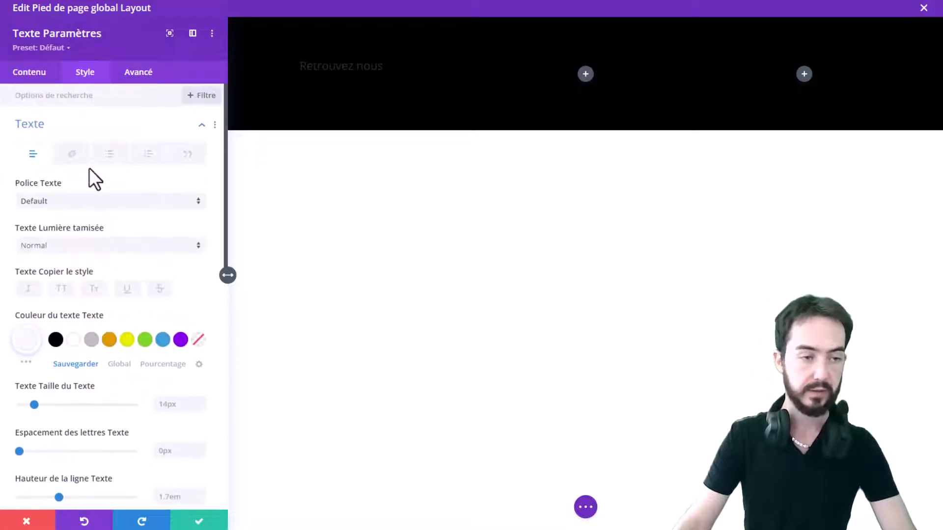
pyautogui.click(57, 126)
# Reapply the Heading 3 format to the 'Retrouvez nous' text in the module content
pyautogui.click(29, 73)
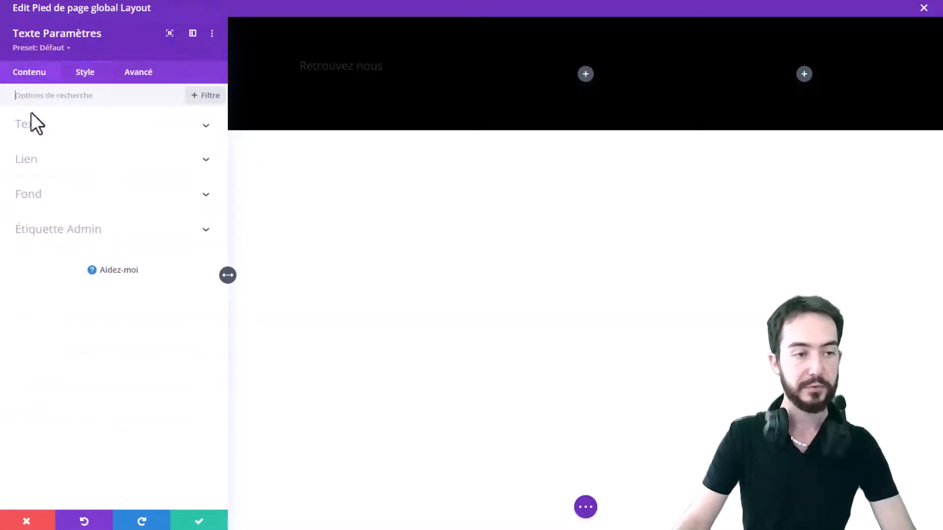
pyautogui.click(86, 128)
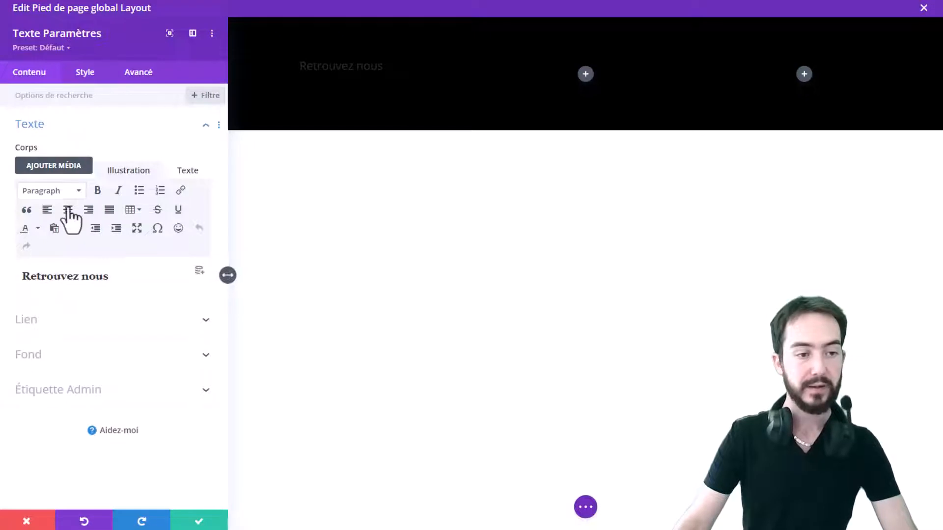
pyautogui.click(70, 274)
pyautogui.click(51, 191)
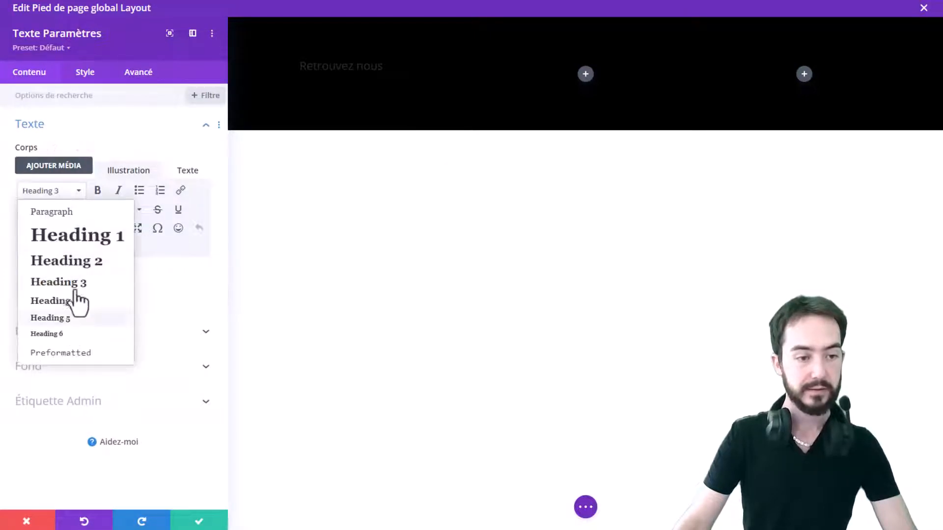
pyautogui.click(74, 282)
pyautogui.tripleClick(74, 274)
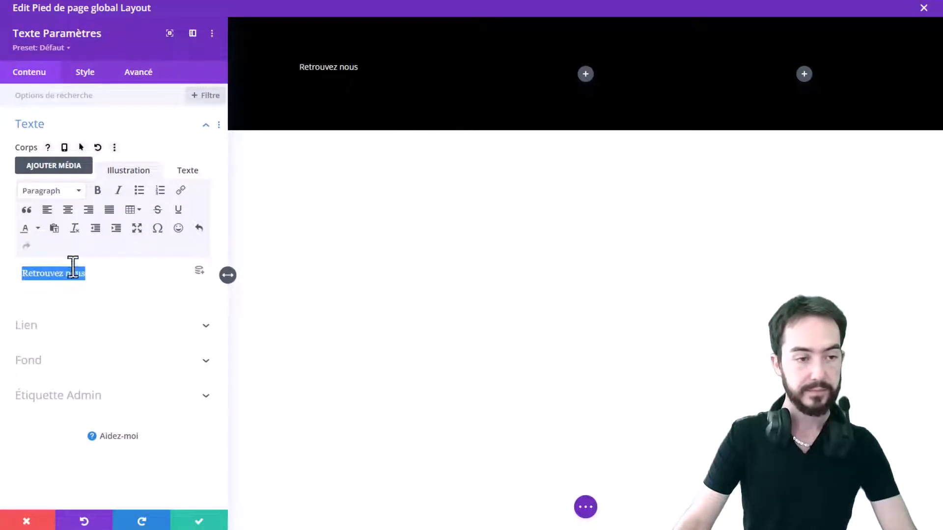
pyautogui.click(63, 191)
pyautogui.click(60, 287)
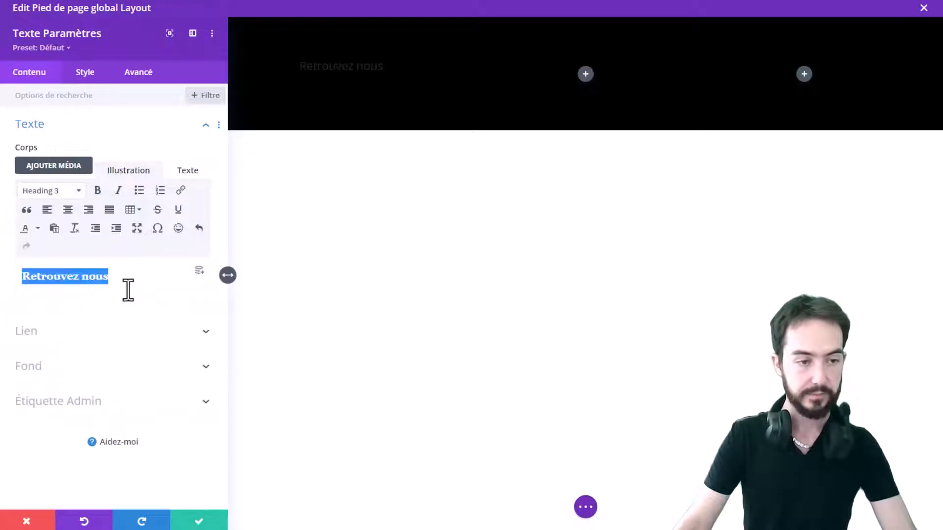
pyautogui.click(125, 291)
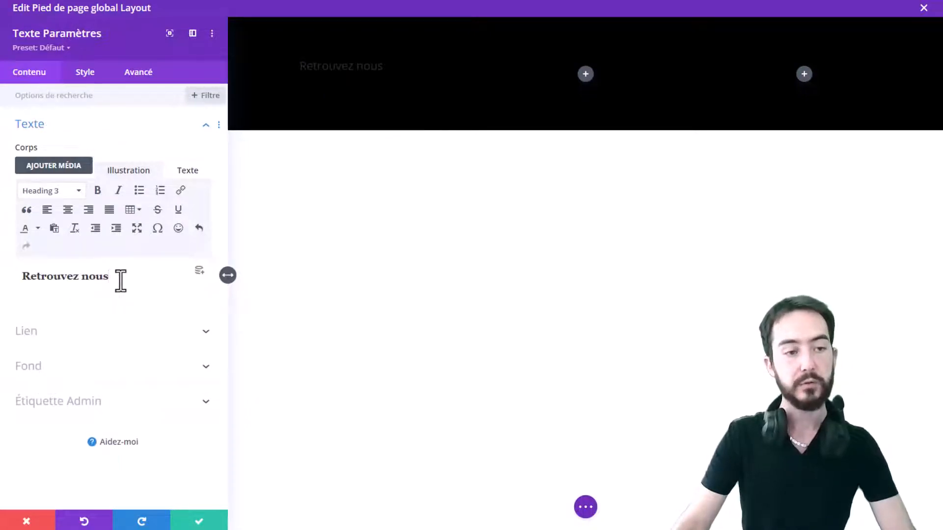
pyautogui.moveTo(119, 280); pyautogui.dragTo(38, 276)
pyautogui.click(55, 195)
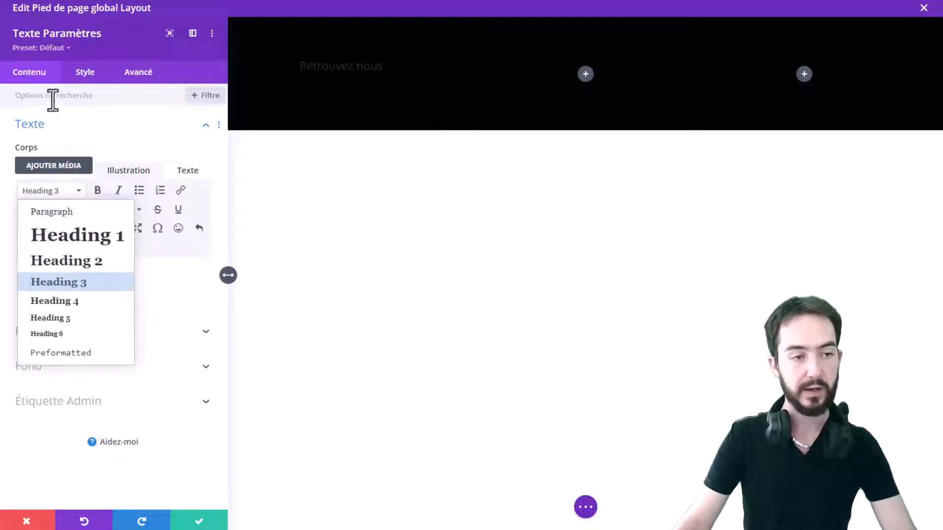
# Style the Heading 3 text of the module with white colour and Semi Gras weight
pyautogui.click(85, 74)
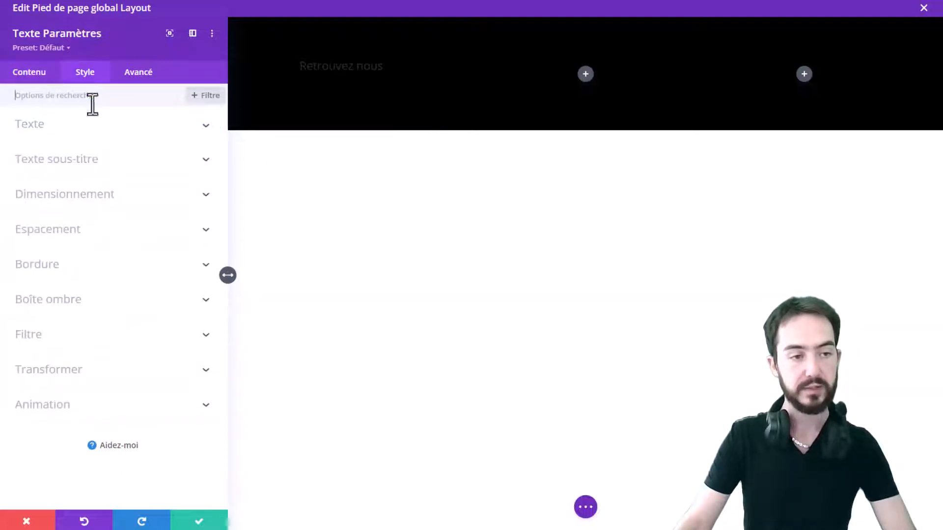
pyautogui.click(88, 142)
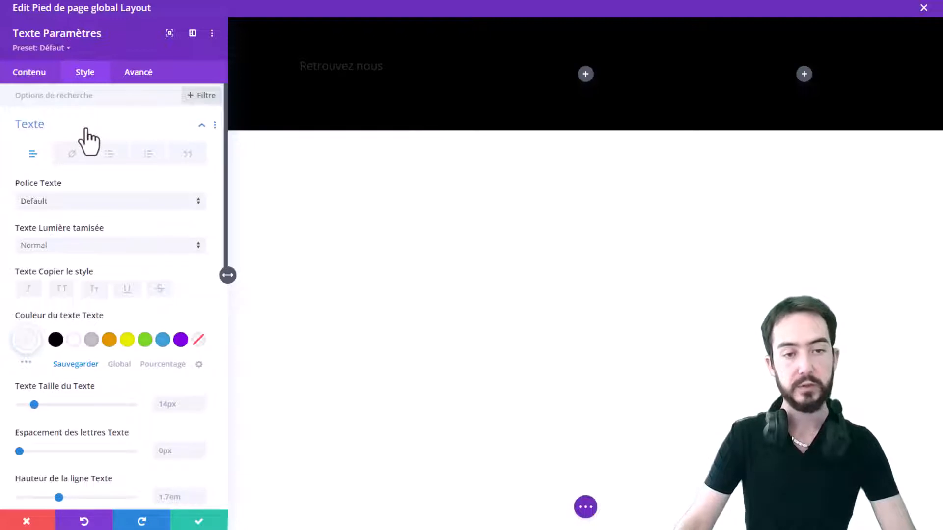
pyautogui.click(91, 130)
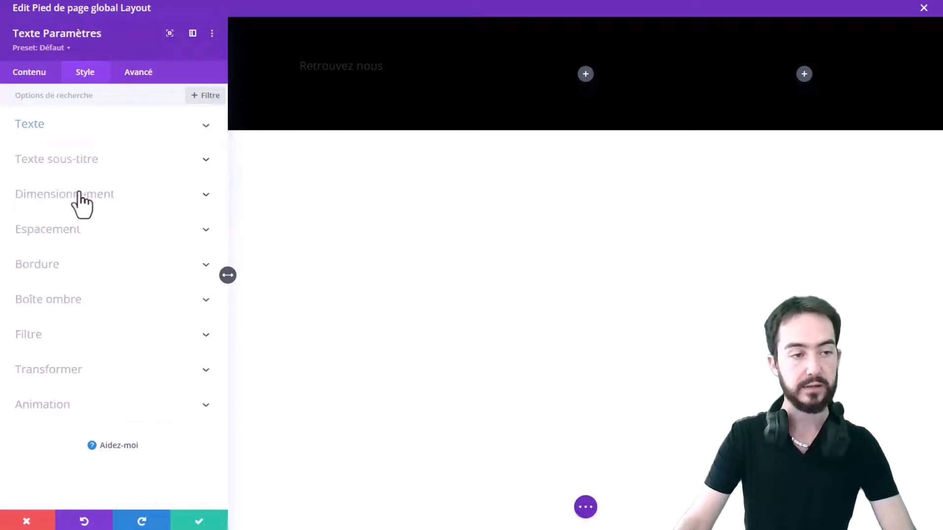
pyautogui.click(81, 162)
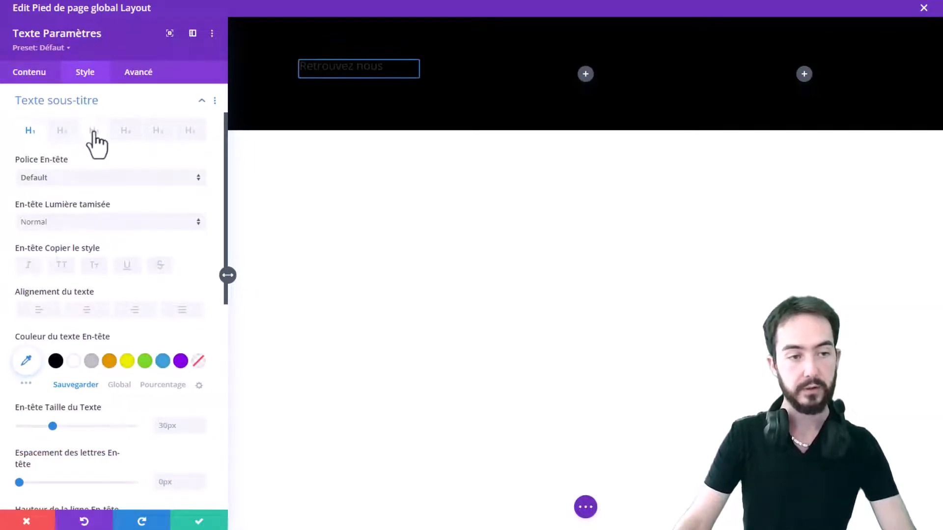
pyautogui.click(93, 132)
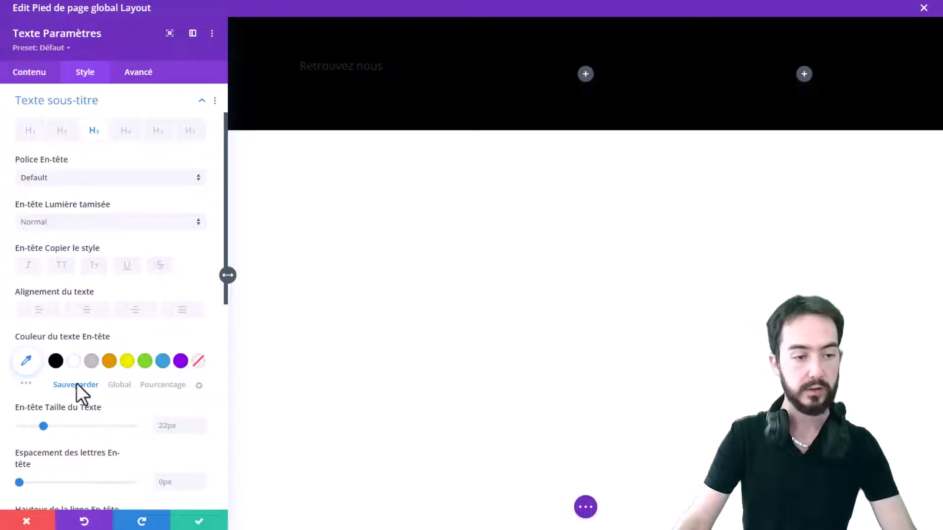
pyautogui.click(73, 362)
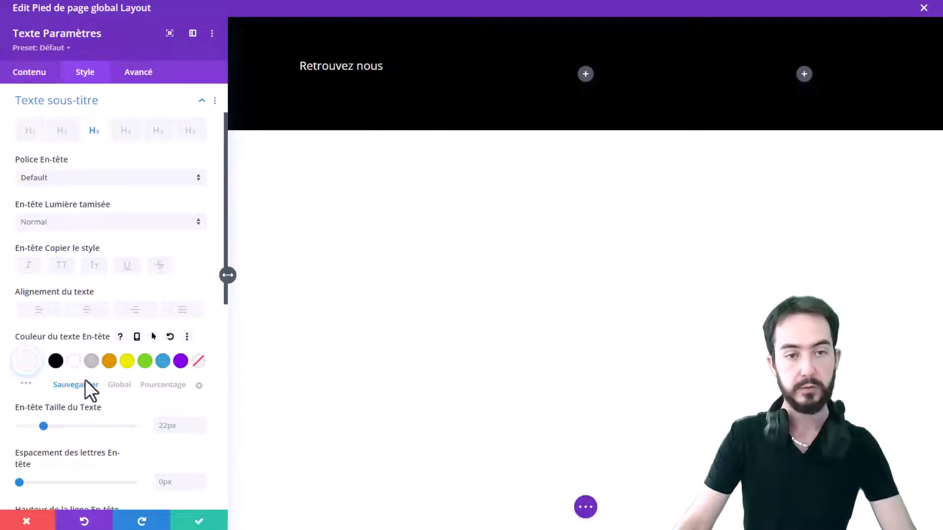
pyautogui.click(81, 224)
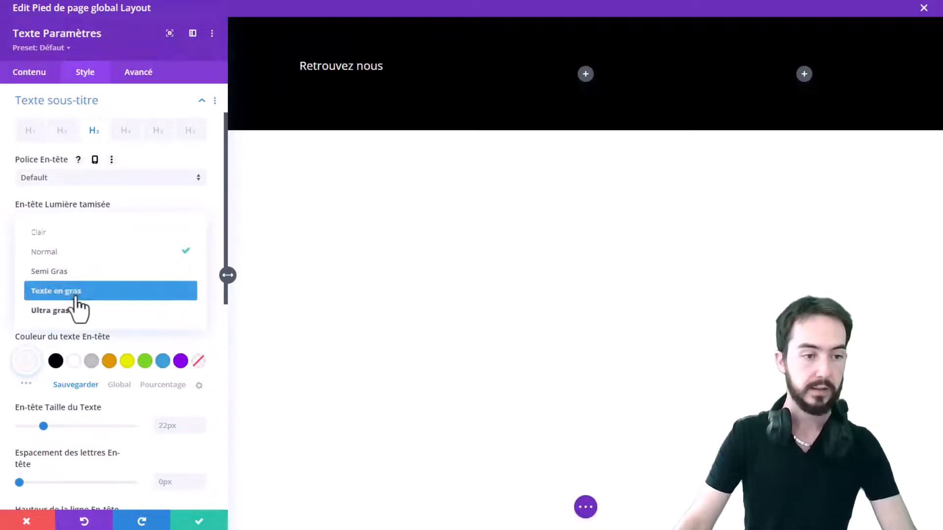
pyautogui.click(78, 275)
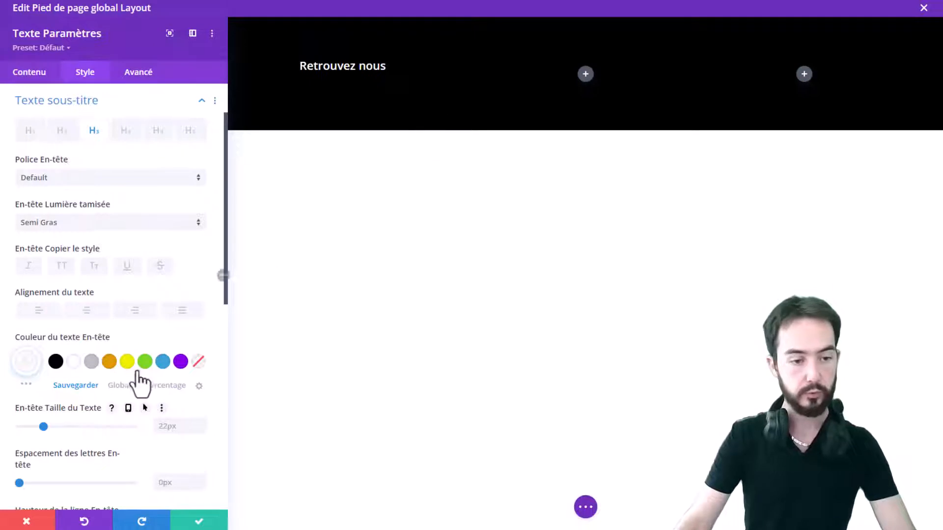
# Try underline and strikethrough styles on the heading, then switch them off again
pyautogui.scroll(-1, 186, 403)
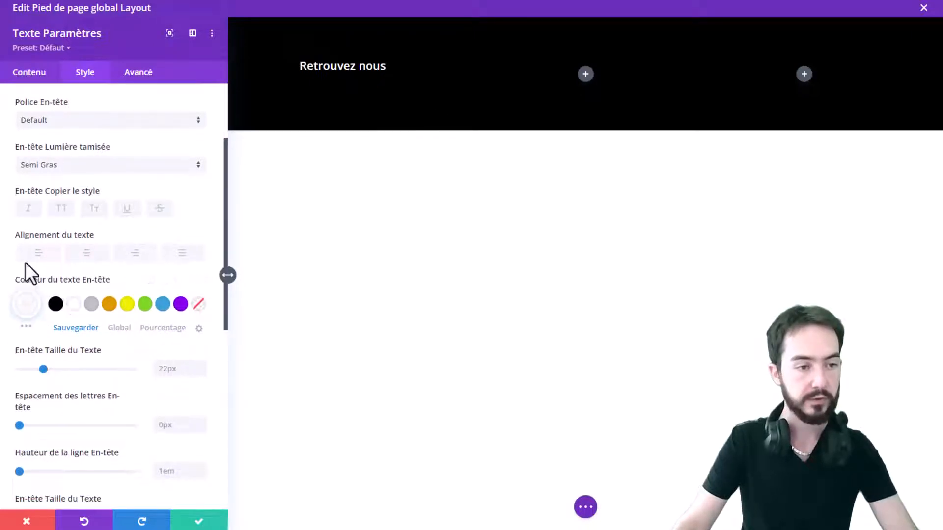
pyautogui.click(127, 208)
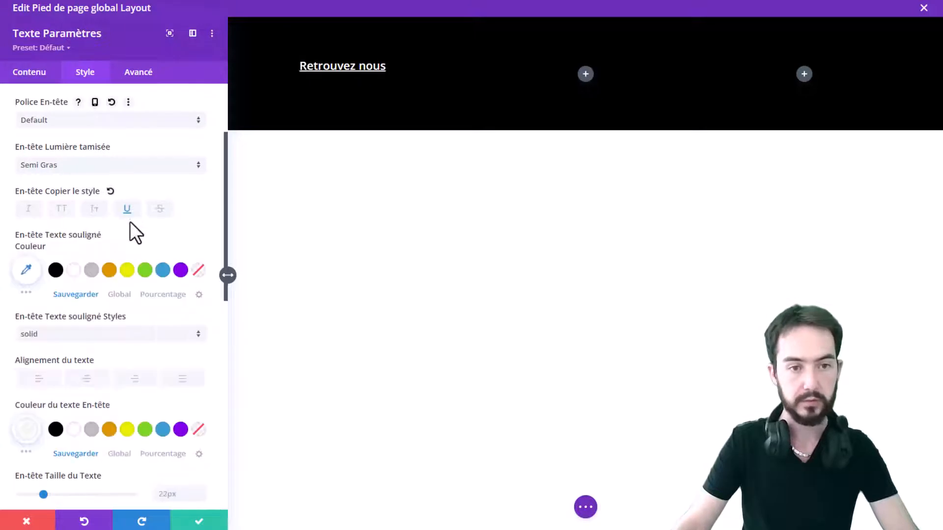
pyautogui.click(159, 209)
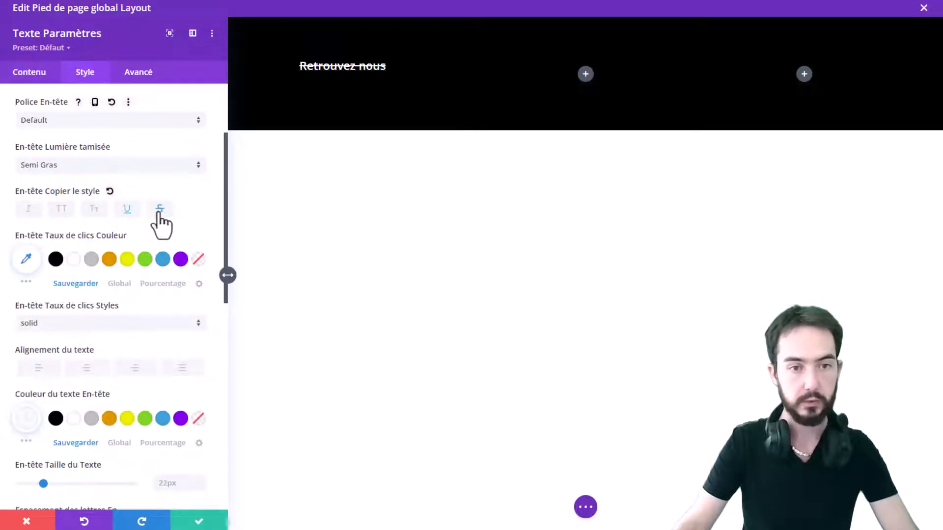
pyautogui.click(161, 211)
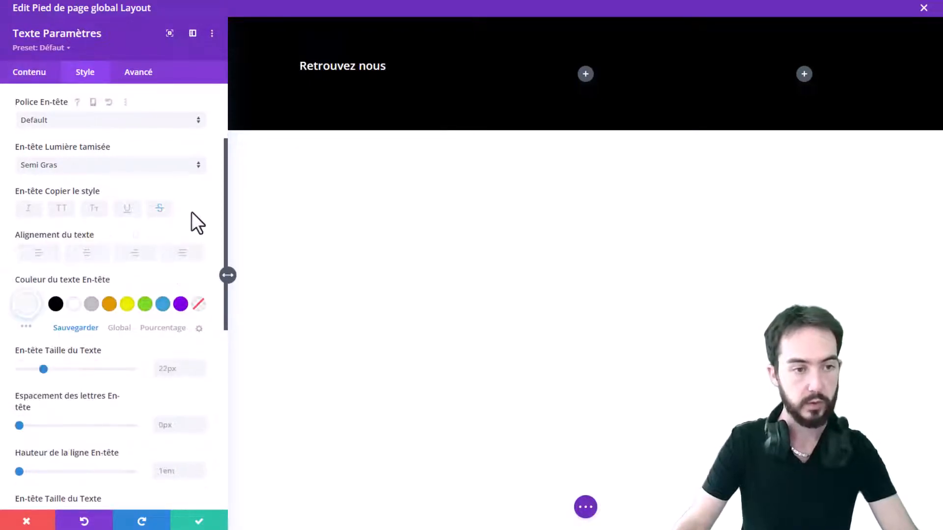
# Set the heading's text size to 25px and save the Text module settings
pyautogui.click(49, 370)
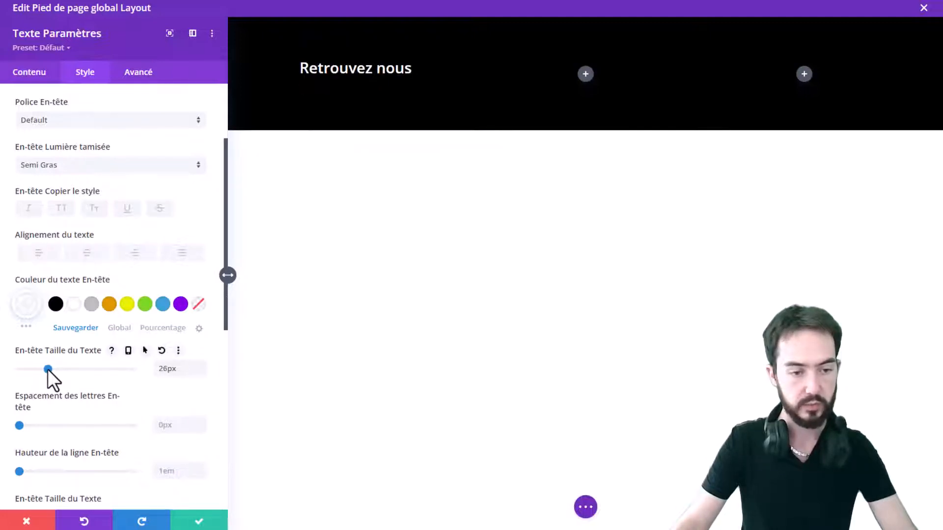
pyautogui.moveTo(48, 370); pyautogui.dragTo(46, 369)
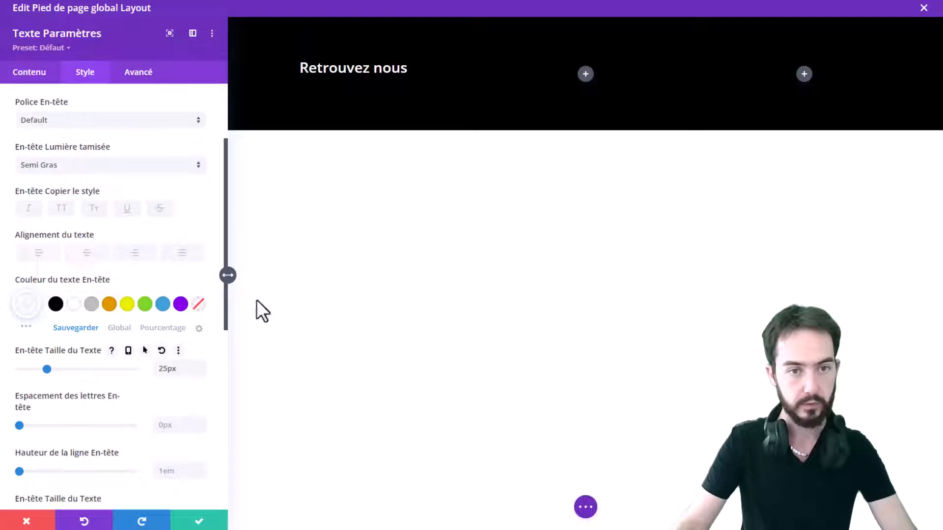
pyautogui.scroll(-1, 106, 351)
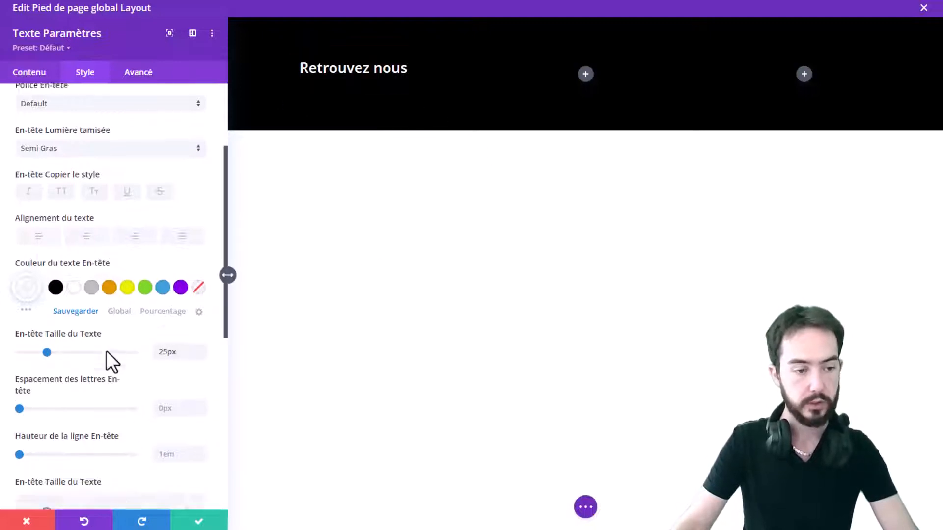
pyautogui.scroll(-6, 106, 350)
pyautogui.scroll(-1, 127, 307)
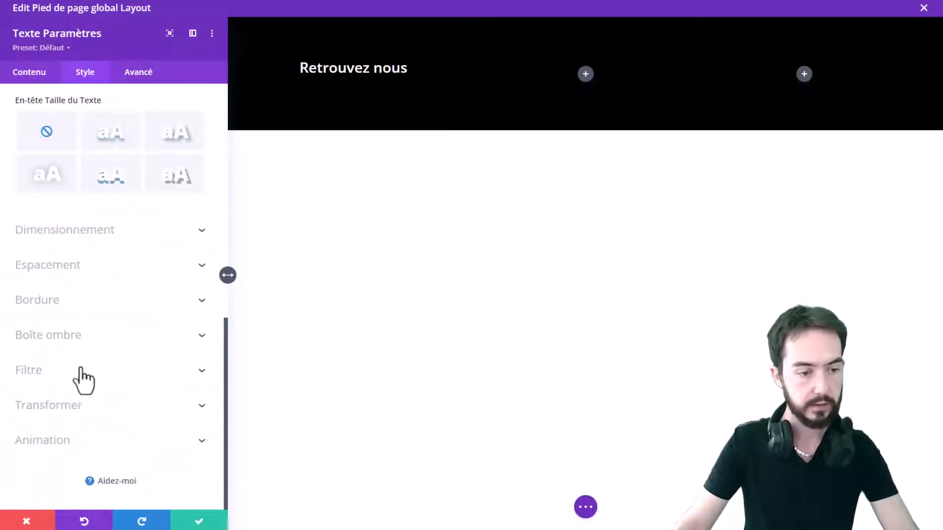
pyautogui.scroll(7, 131, 411)
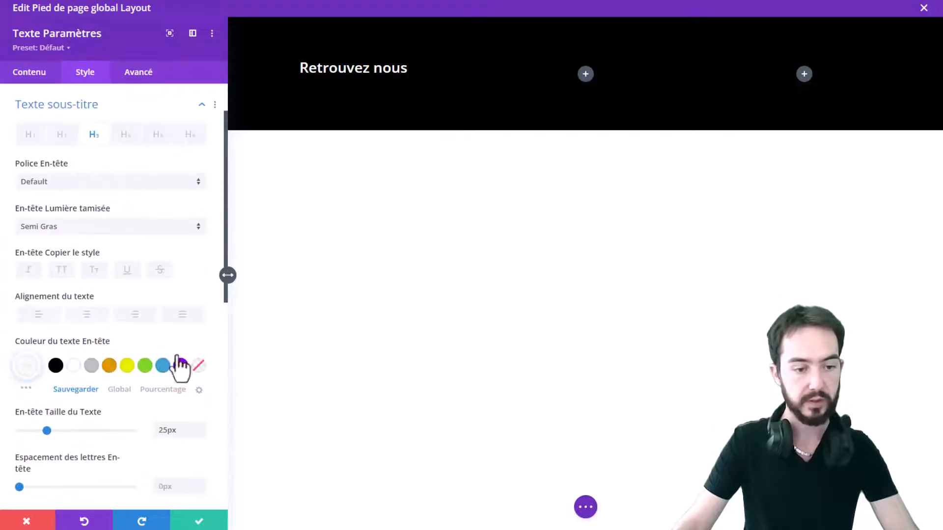
pyautogui.click(187, 520)
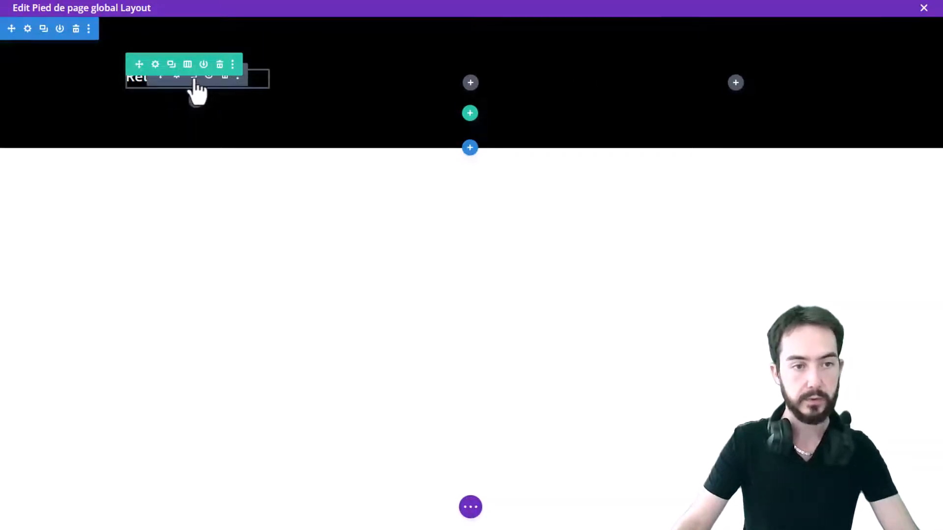
# Copy the 'Retrouvez nous' heading module into the third column, removing the surplus duplicate
pyautogui.click(193, 77)
pyautogui.click(194, 80)
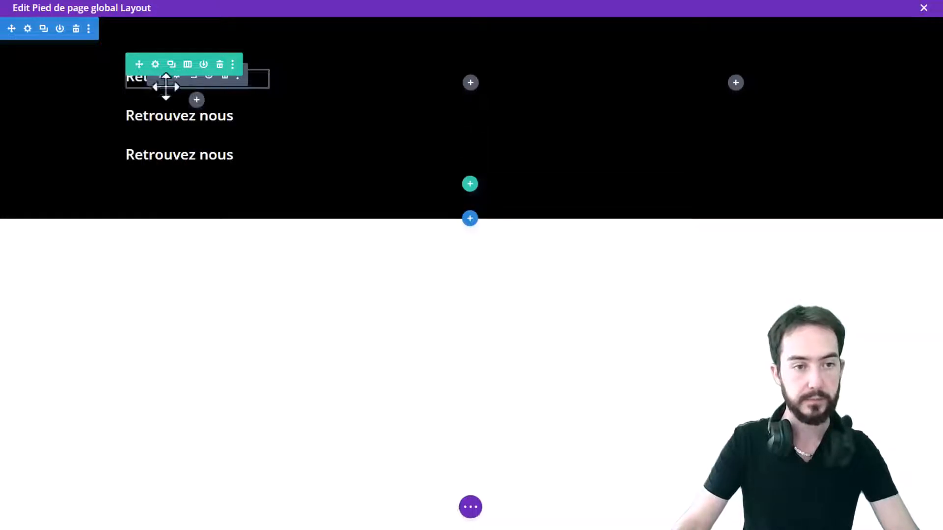
pyautogui.moveTo(161, 80); pyautogui.dragTo(730, 74)
pyautogui.moveTo(158, 115)
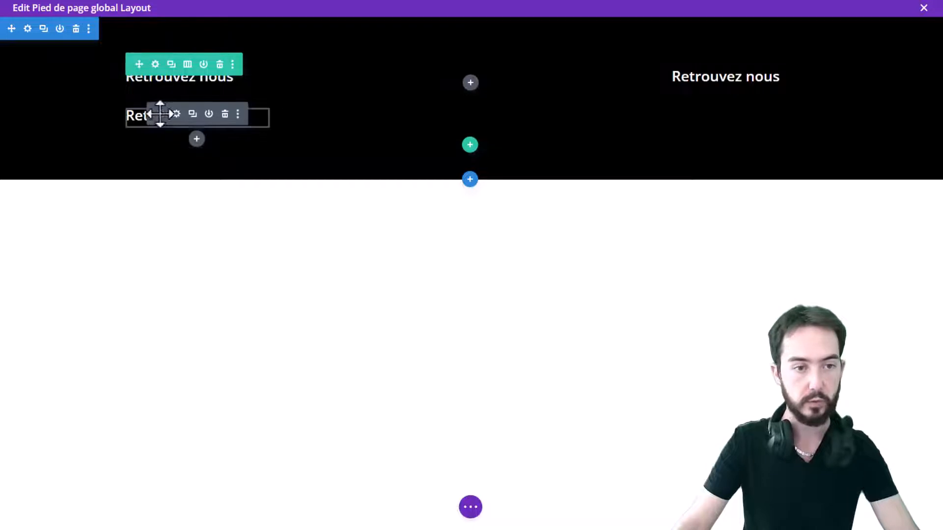
pyautogui.click(225, 114)
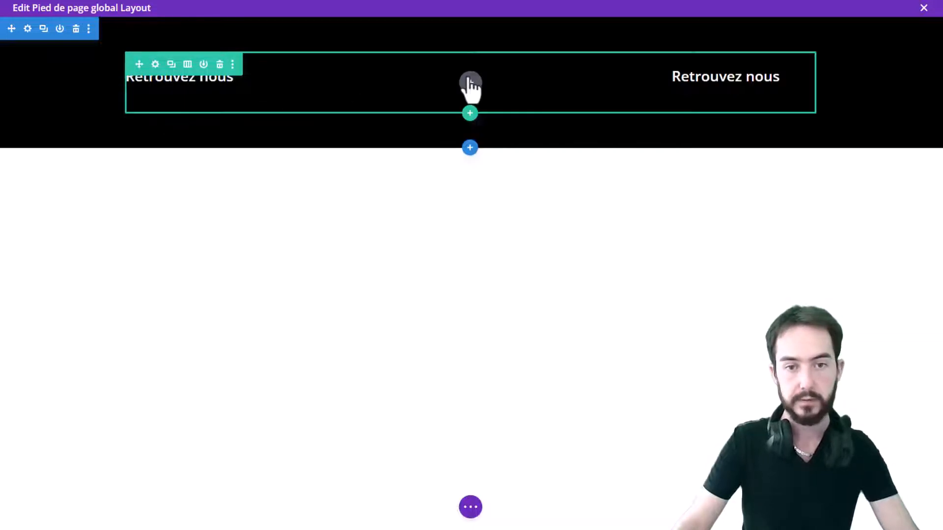
# Insert an Image module in the middle column using the Logo-fashio-zone logo from the media library
pyautogui.click(471, 83)
pyautogui.write('ima')
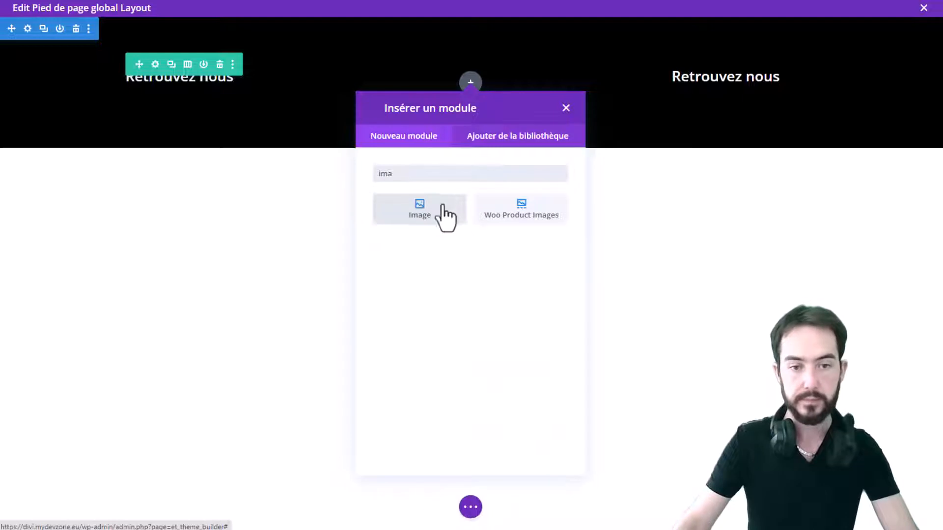
pyautogui.click(440, 212)
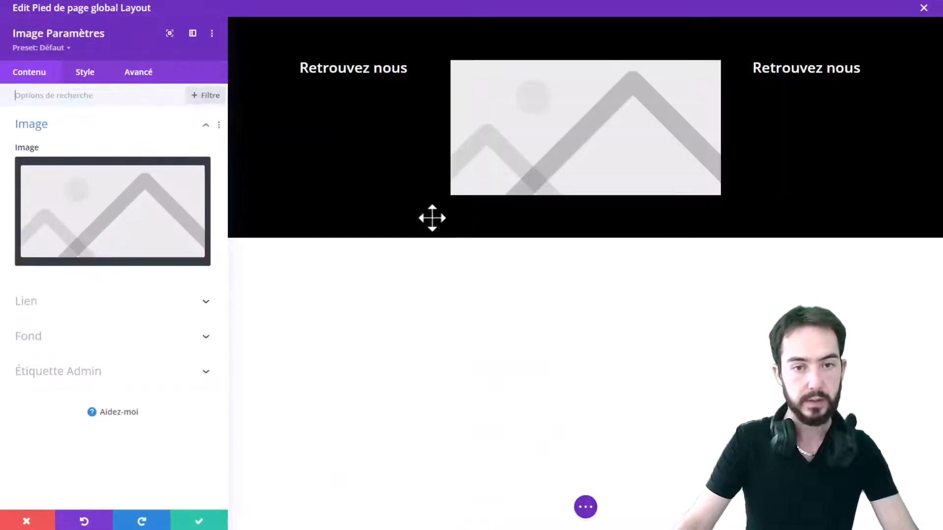
pyautogui.click(129, 260)
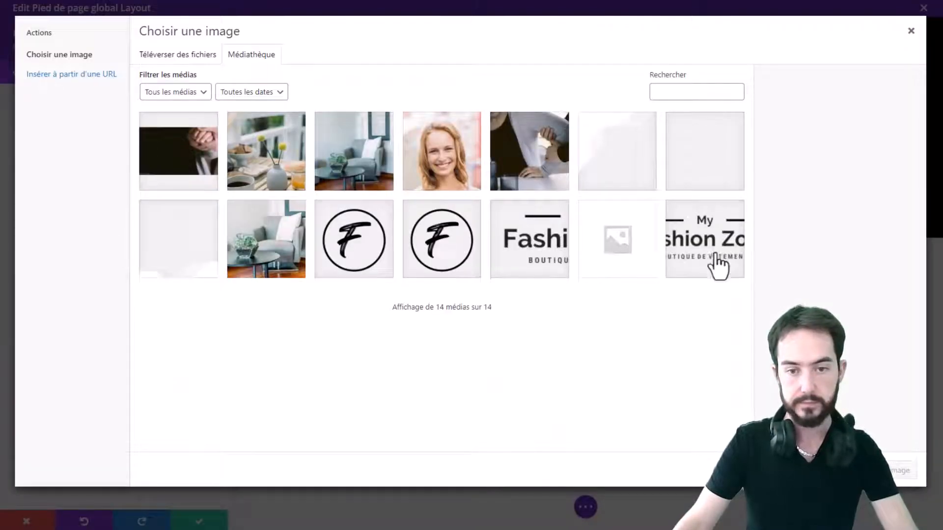
pyautogui.click(697, 267)
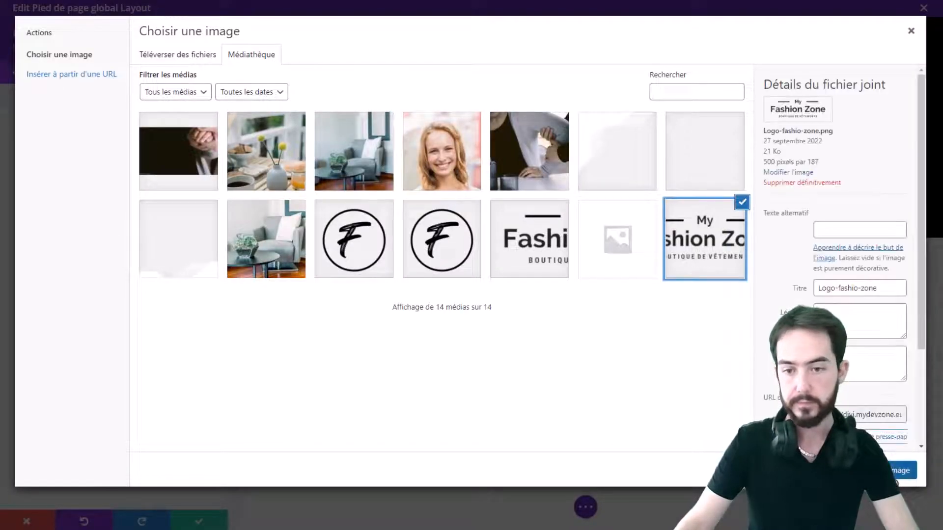
pyautogui.click(901, 470)
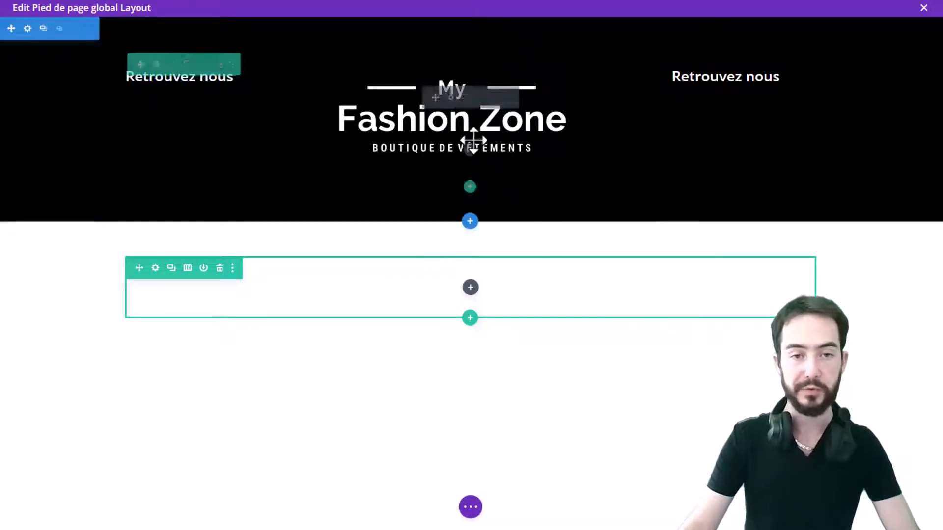
# Set the logo image's maximum width to about 58%
pyautogui.click(450, 98)
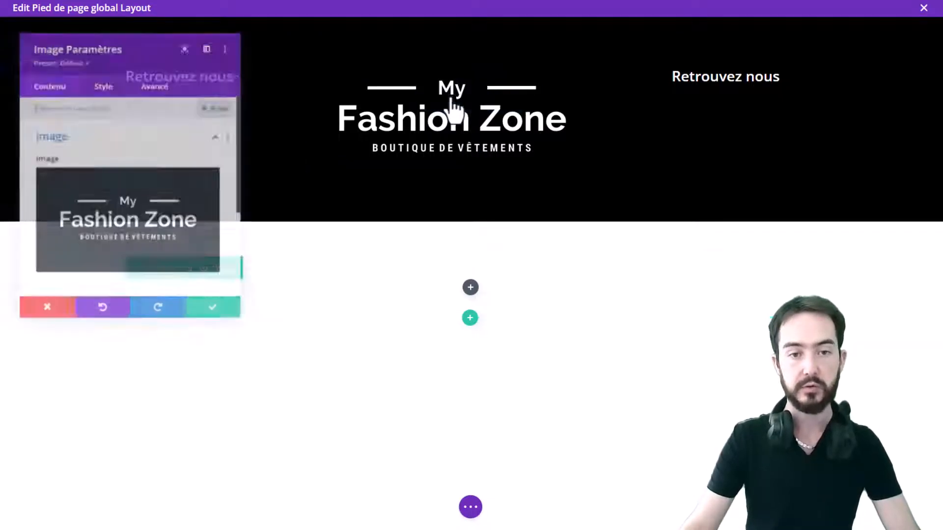
pyautogui.click(102, 84)
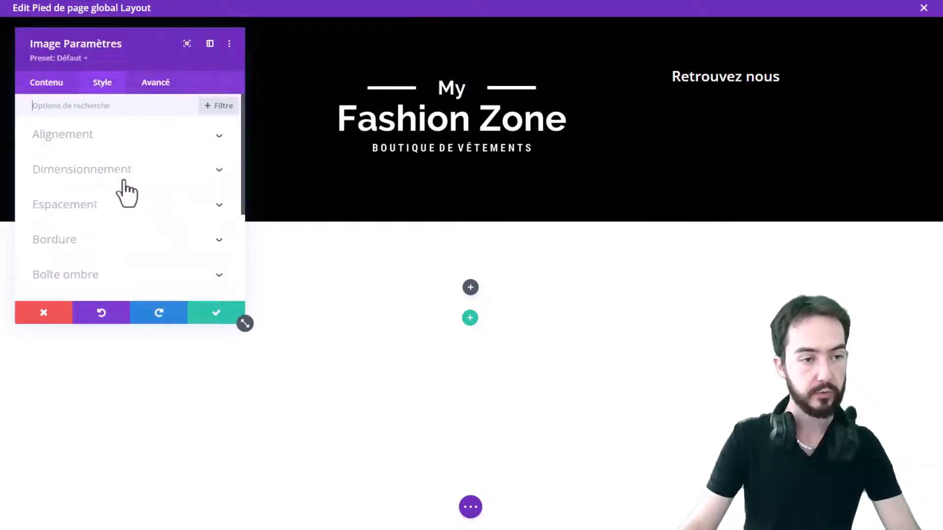
pyautogui.click(120, 177)
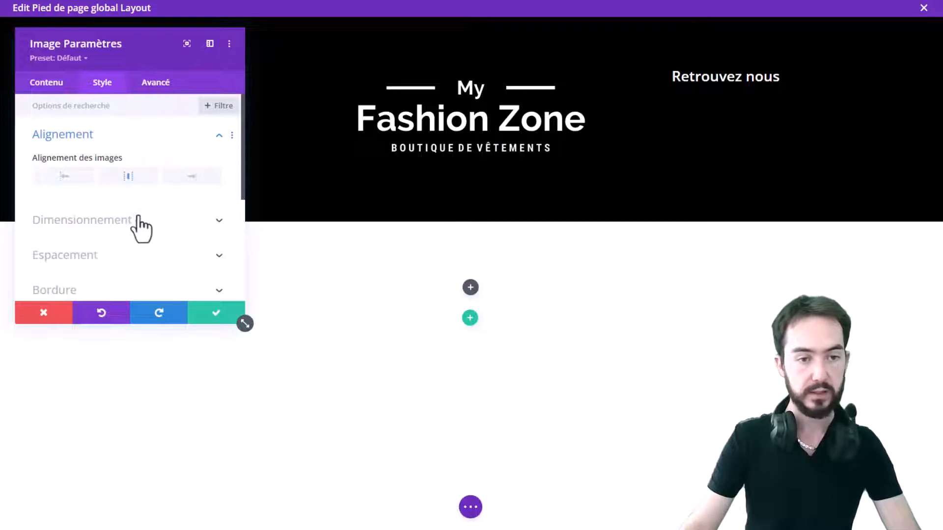
pyautogui.click(124, 227)
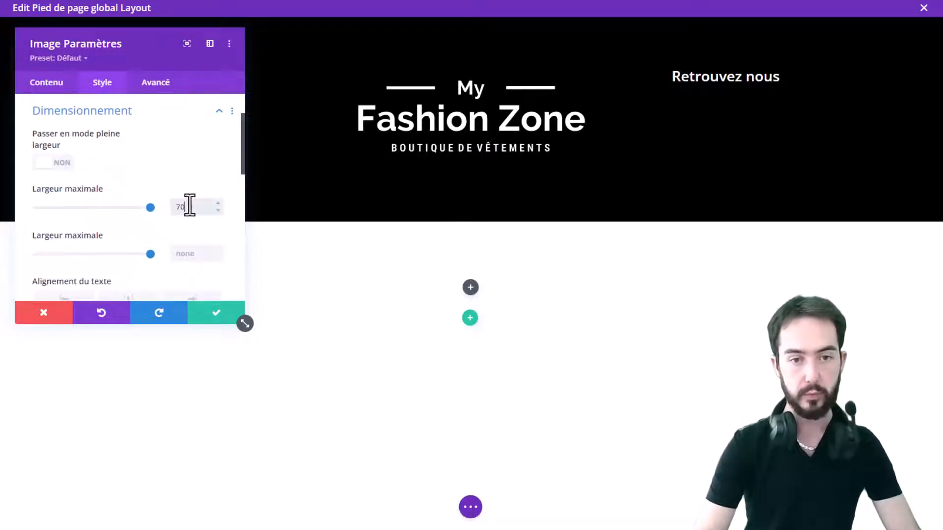
pyautogui.click(189, 205)
pyautogui.write('70%')
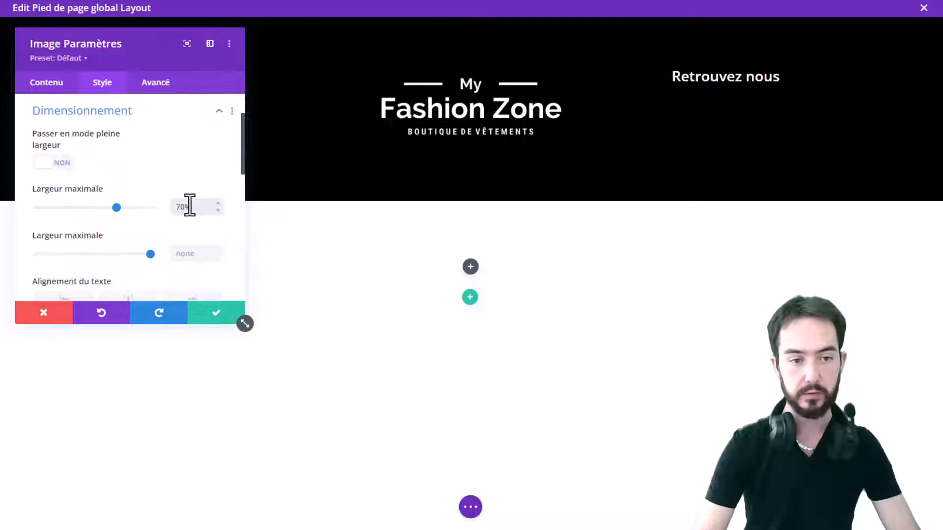
pyautogui.press('Down')
pyautogui.press('Down')
pyautogui.press('Down')
pyautogui.press('Down')
pyautogui.press('Down')
pyautogui.press('Down')
pyautogui.press('Down')
pyautogui.press('Down')
pyautogui.press('Down')
pyautogui.press('Down')
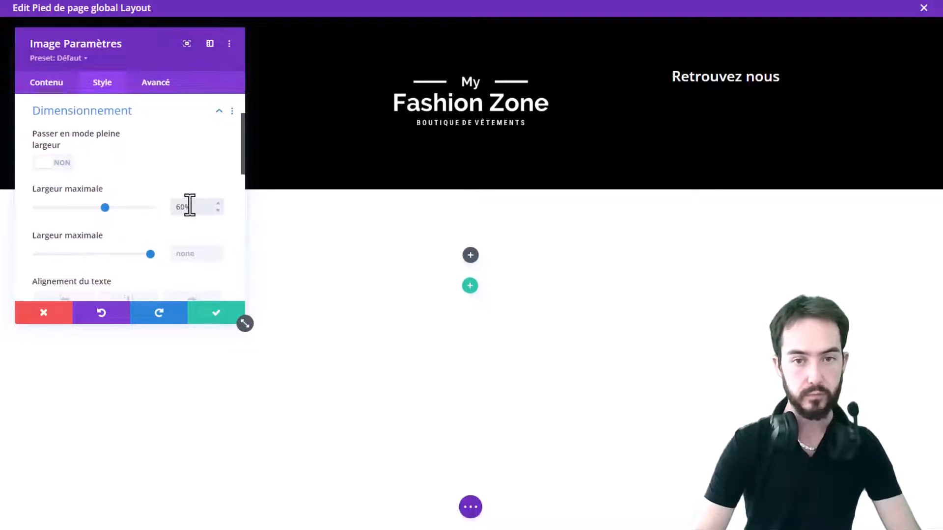
pyautogui.press('Down')
pyautogui.press('Down')
pyautogui.press('Down')
pyautogui.press('Down')
pyautogui.press('Down')
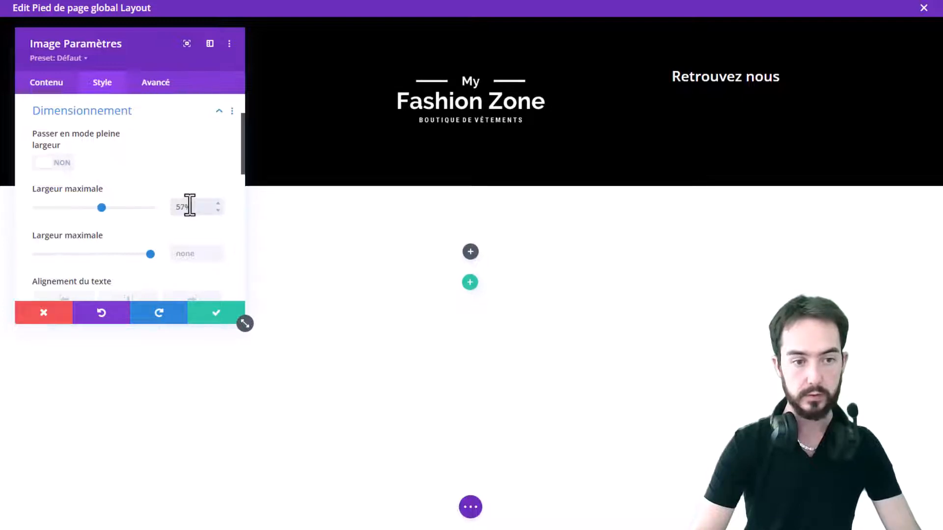
pyautogui.press('Down')
pyautogui.press('Down')
pyautogui.press('Down')
pyautogui.press('Down')
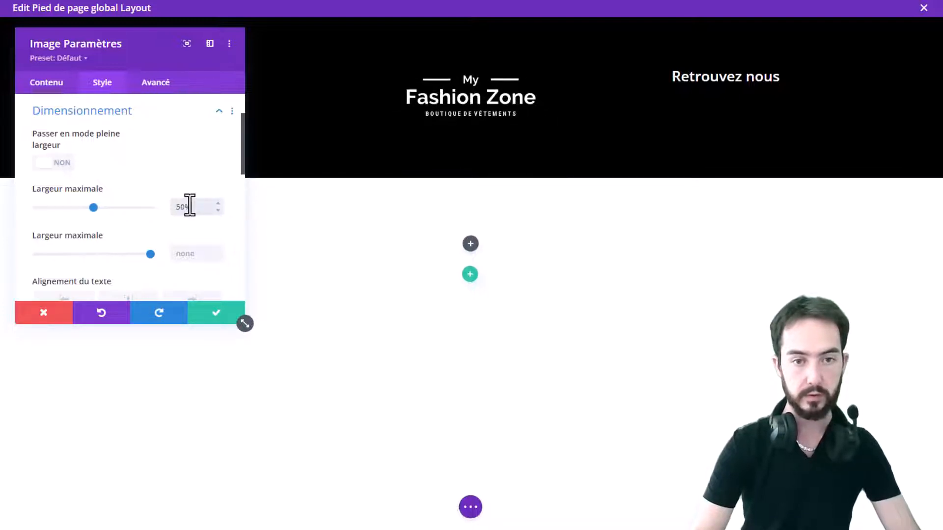
pyautogui.press('Up')
pyautogui.press('Up')
pyautogui.press('Up')
pyautogui.press('Up')
pyautogui.press('Up')
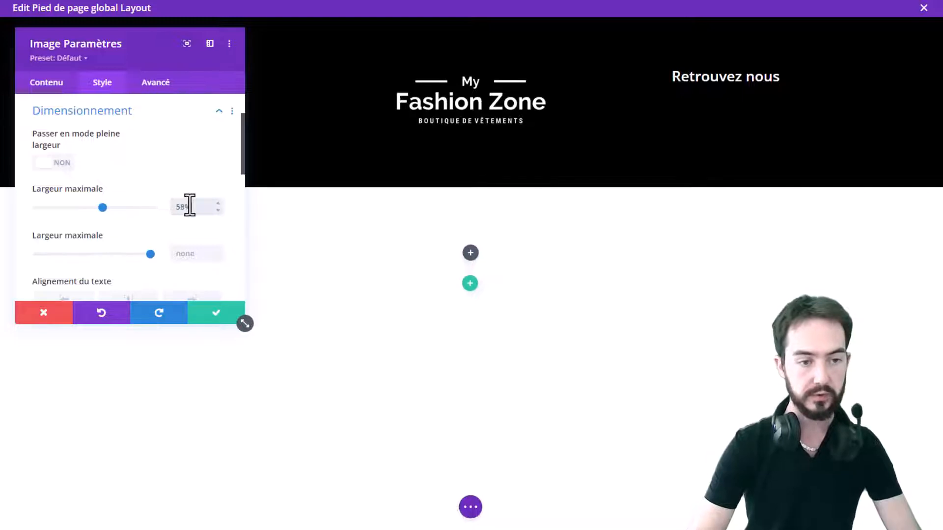
# Reduce the logo's maximum width to 55% and save the Image module settings
pyautogui.press('Down')
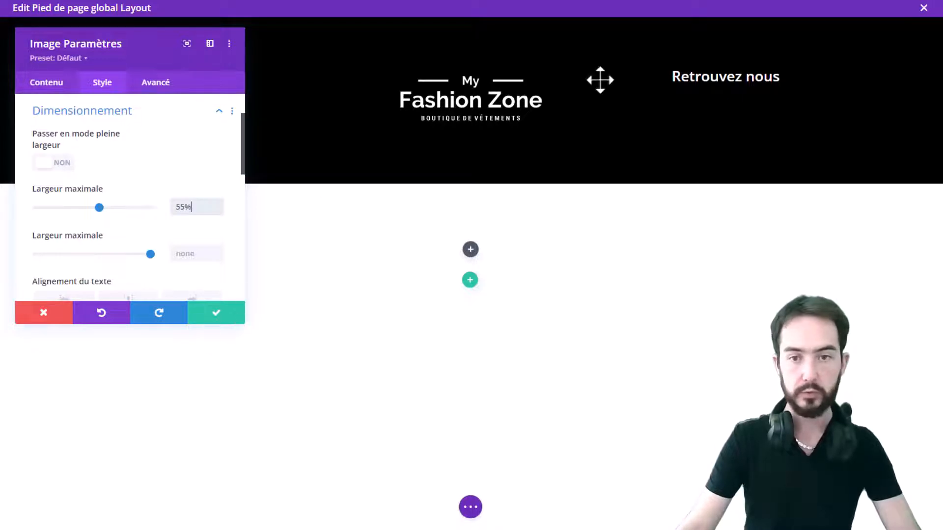
pyautogui.click(212, 315)
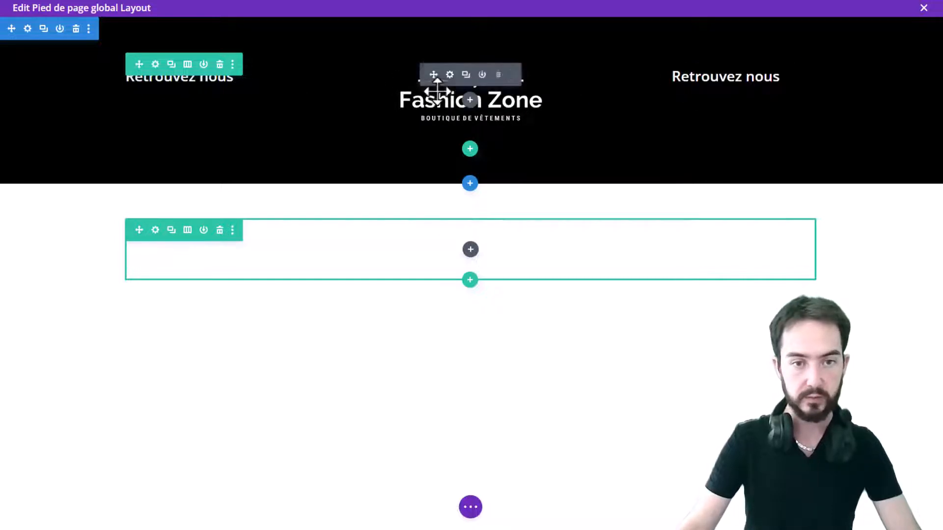
# Open the logo-blanc image in the media editor, crop away its empty top area to about 500 × 159 px, and save the update
pyautogui.click(427, 104)
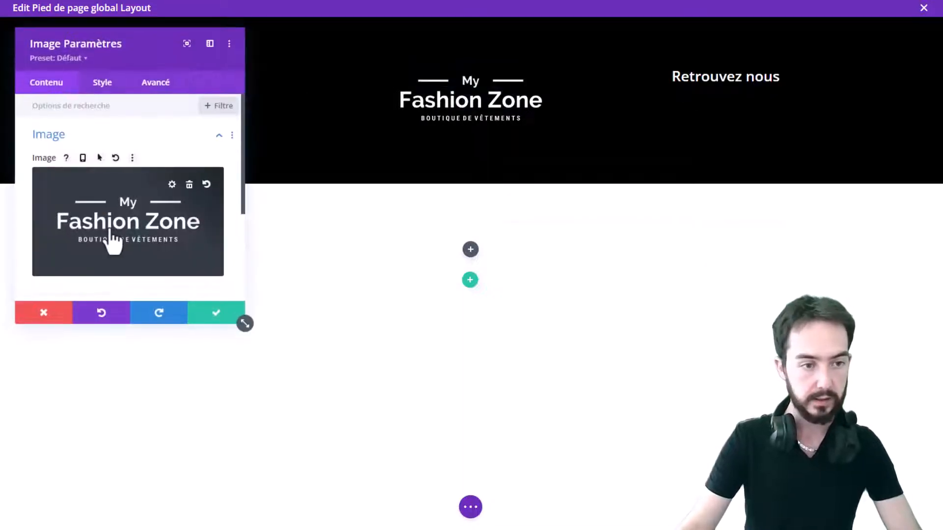
pyautogui.click(126, 233)
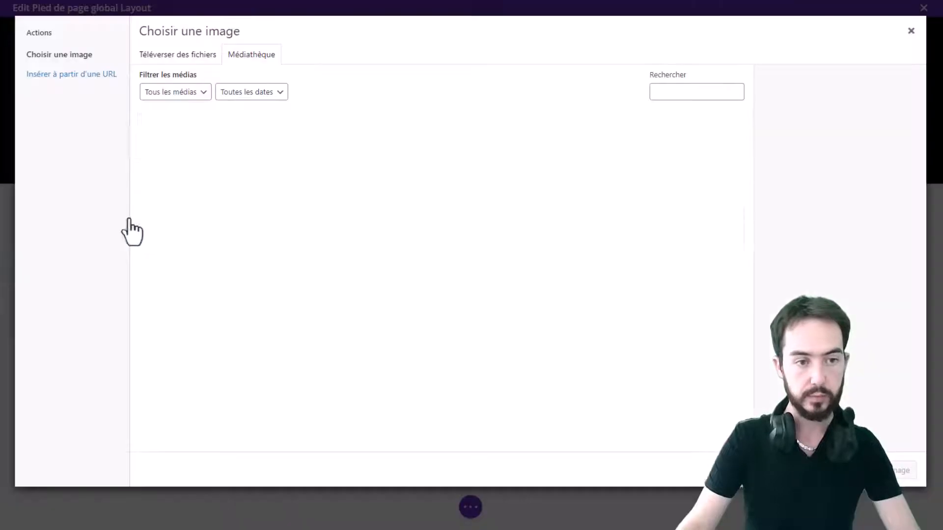
pyautogui.click(201, 152)
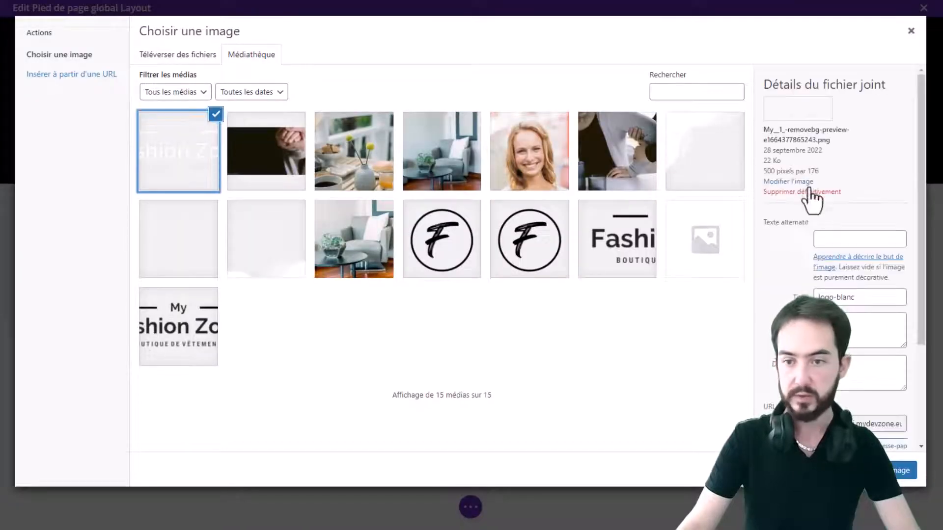
pyautogui.click(792, 181)
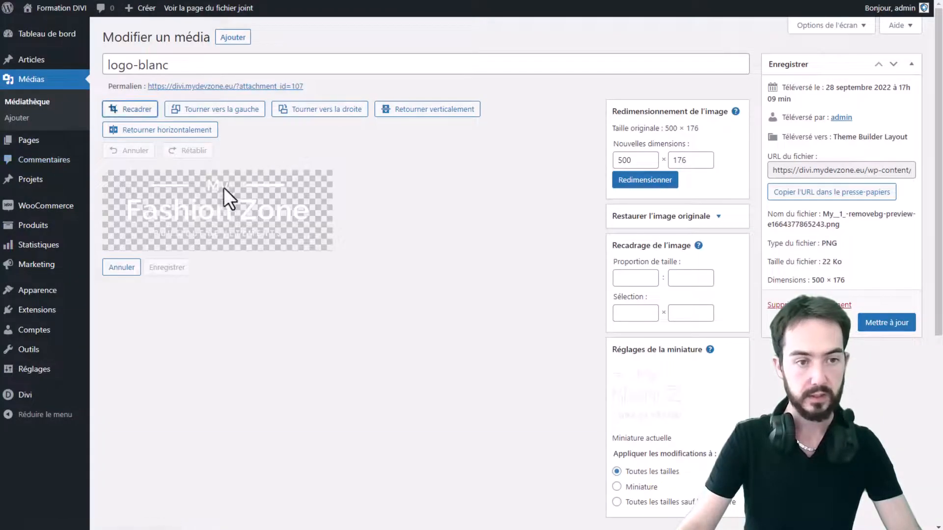
pyautogui.click(140, 110)
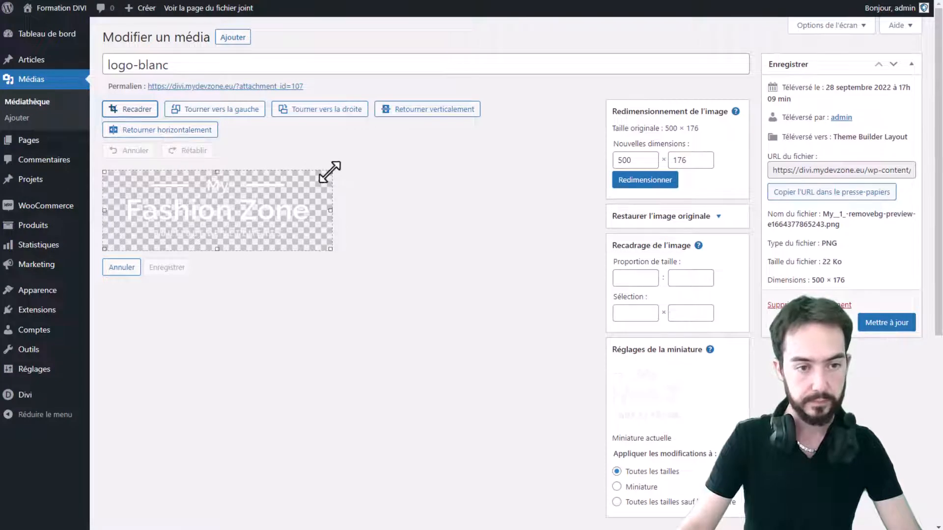
pyautogui.moveTo(331, 170); pyautogui.dragTo(339, 179)
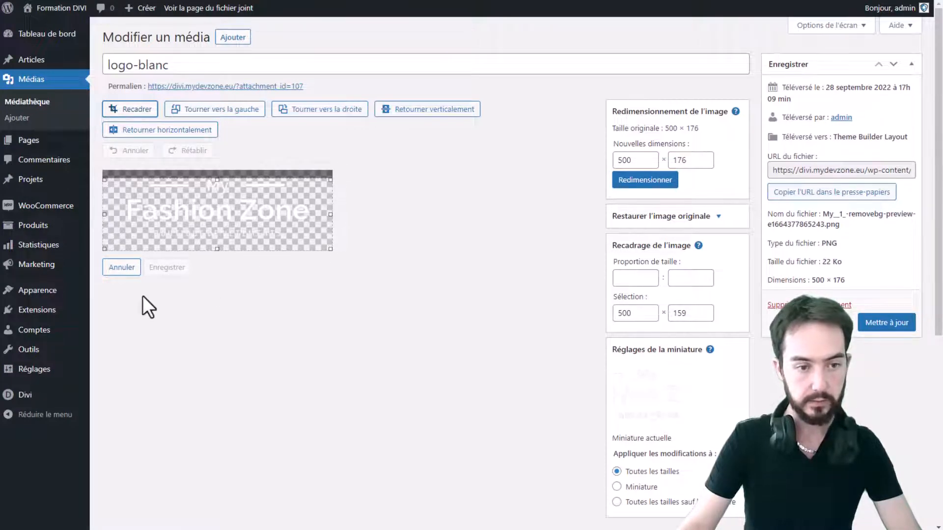
pyautogui.click(138, 116)
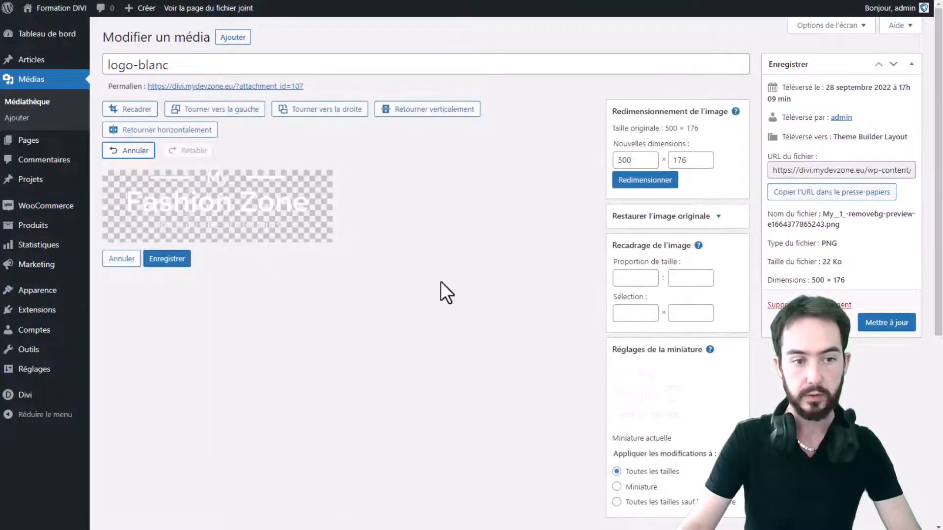
pyautogui.click(172, 260)
pyautogui.click(891, 327)
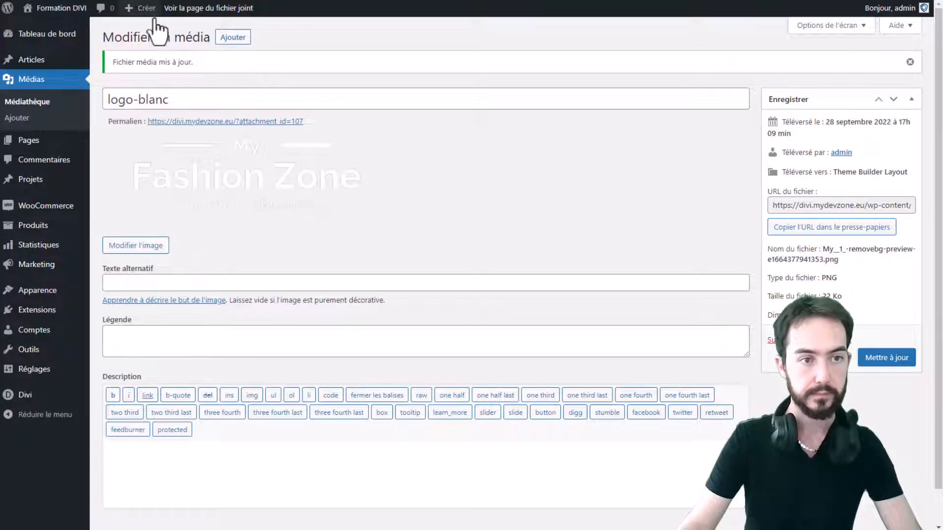
# Reselect the cropped logo-blanc image for the footer's Image module and save its settings
pyautogui.hotkey('ctrl', 'Tab')
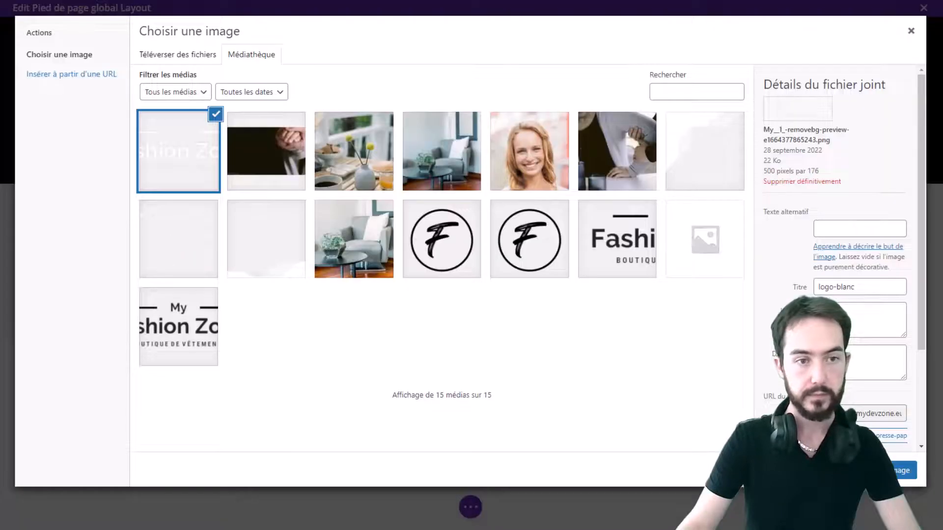
pyautogui.click(908, 34)
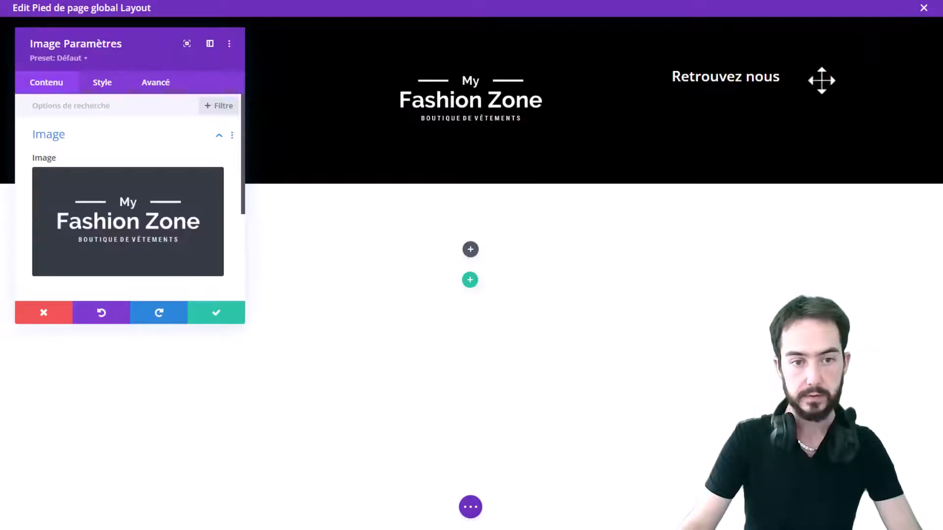
pyautogui.click(139, 248)
pyautogui.click(191, 154)
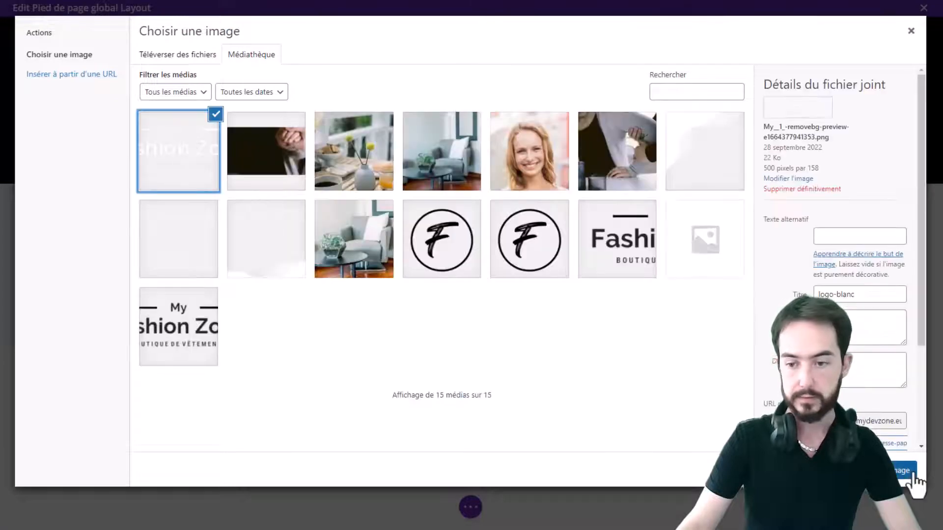
pyautogui.click(908, 473)
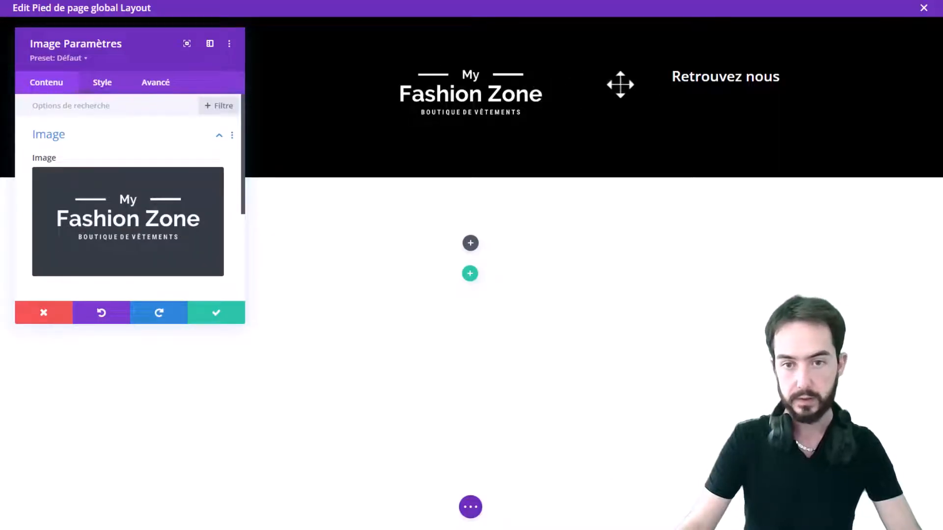
pyautogui.click(212, 315)
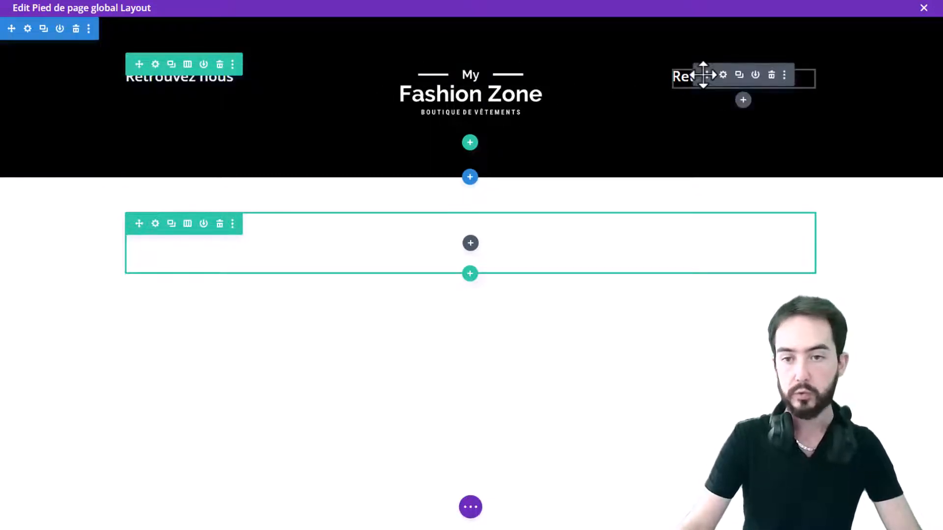
# Change the third column's heading text to 'Liens utiles' and save the Text module
pyautogui.click(723, 75)
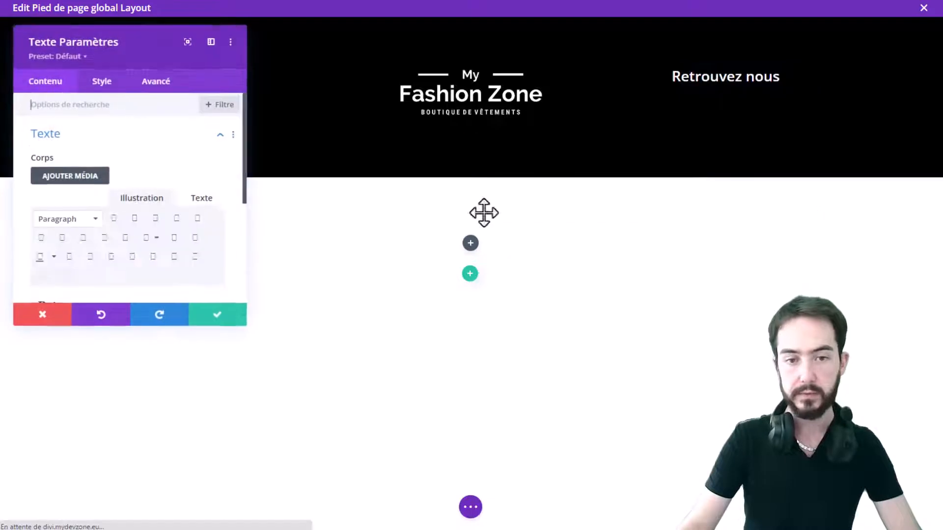
pyautogui.scroll(-3, 93, 221)
pyautogui.tripleClick(109, 128)
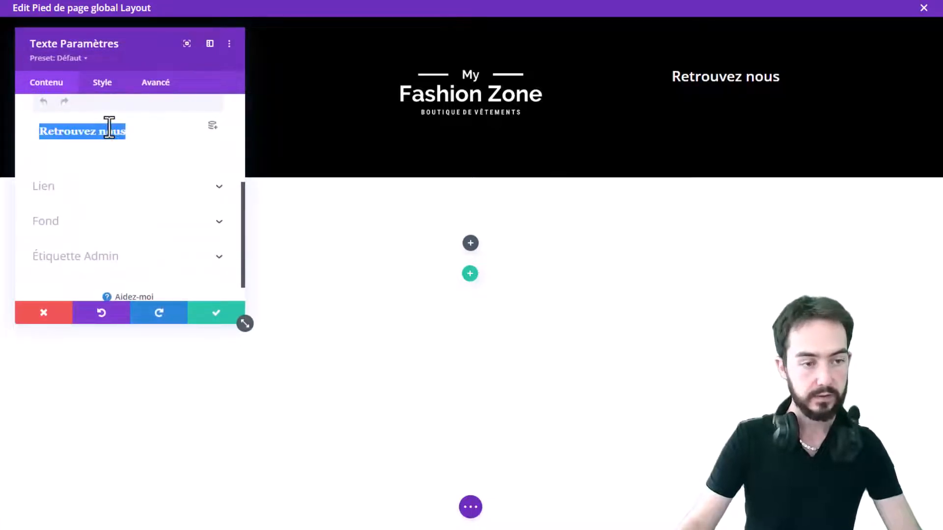
pyautogui.write('Liens utiles')
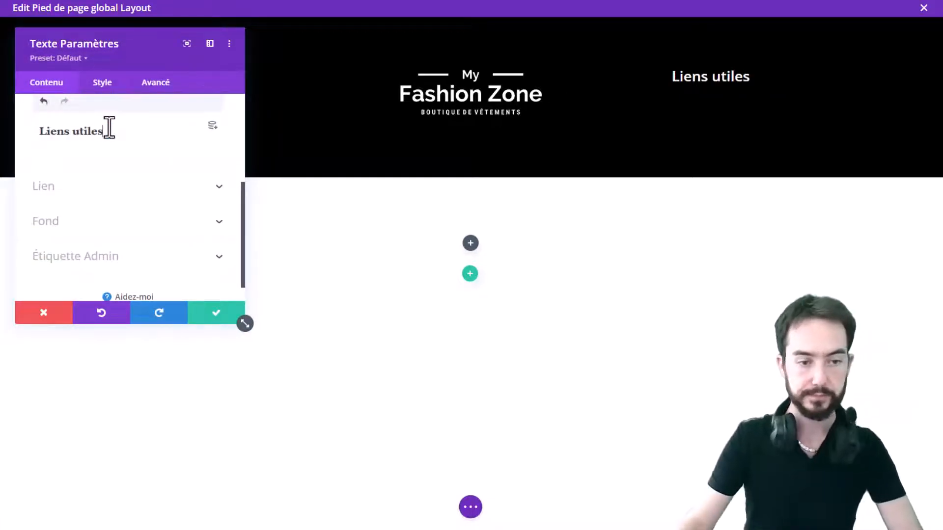
pyautogui.click(199, 314)
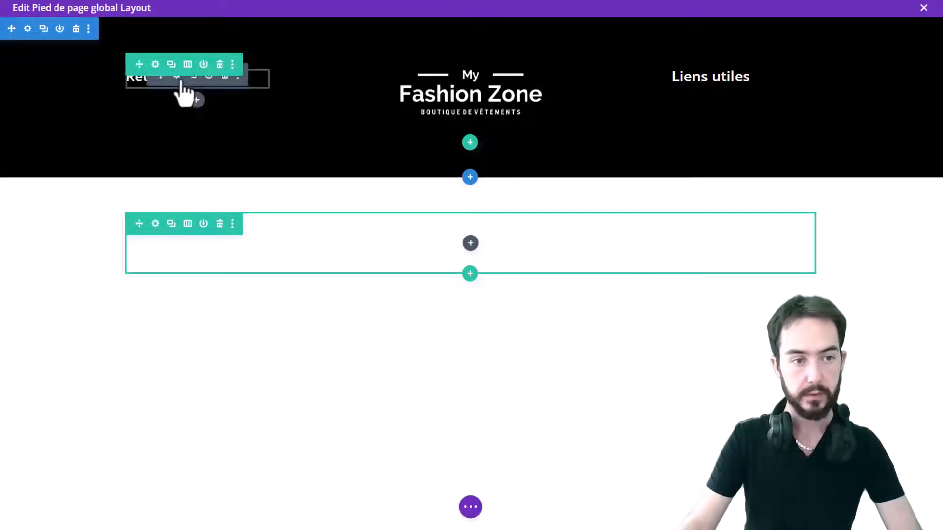
# Center-align the first column's 'Retrouvez nous' heading in its heading text style settings and save
pyautogui.click(176, 79)
pyautogui.click(101, 84)
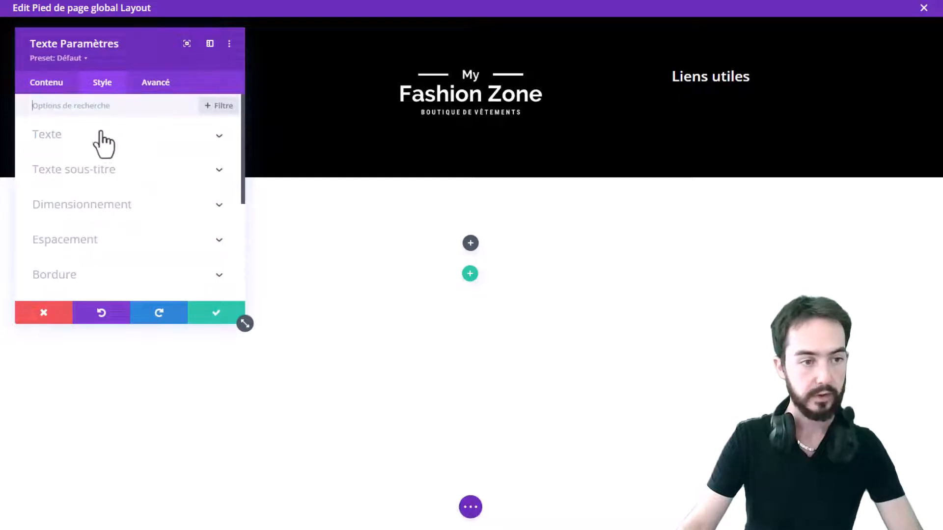
pyautogui.click(109, 144)
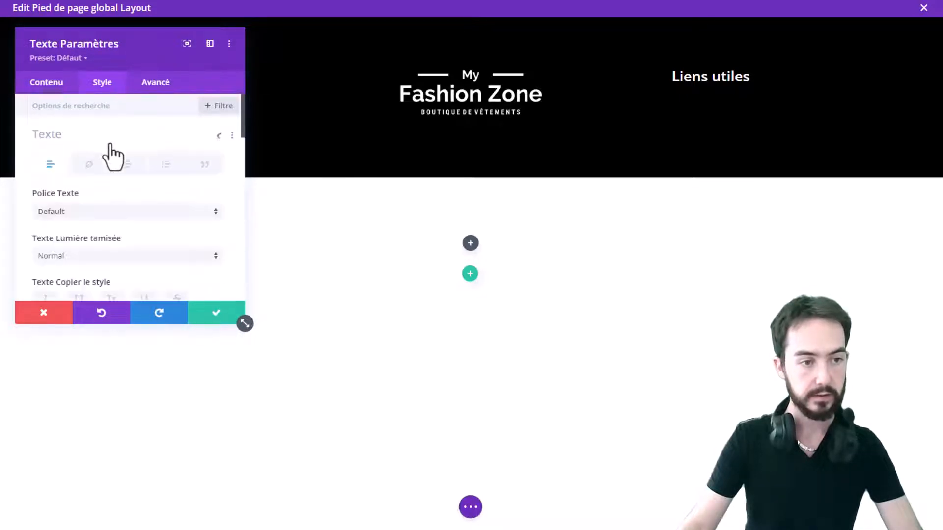
pyautogui.click(103, 140)
pyautogui.click(74, 169)
pyautogui.scroll(-3, 135, 204)
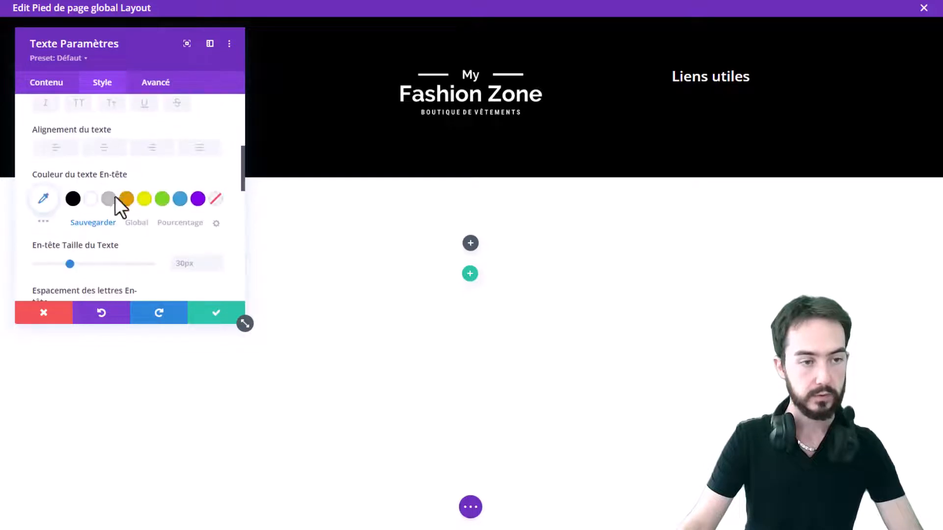
pyautogui.scroll(3, 123, 199)
pyautogui.scroll(1, 125, 192)
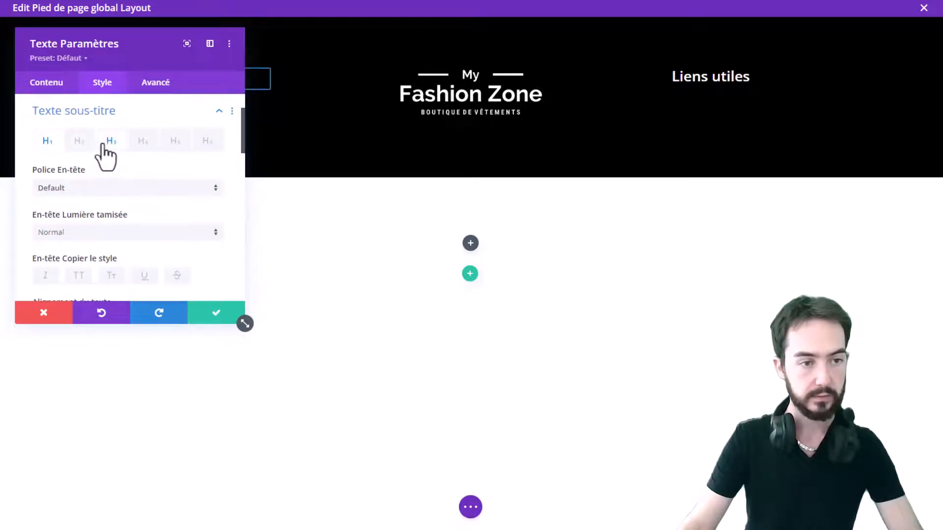
pyautogui.scroll(-6, 150, 202)
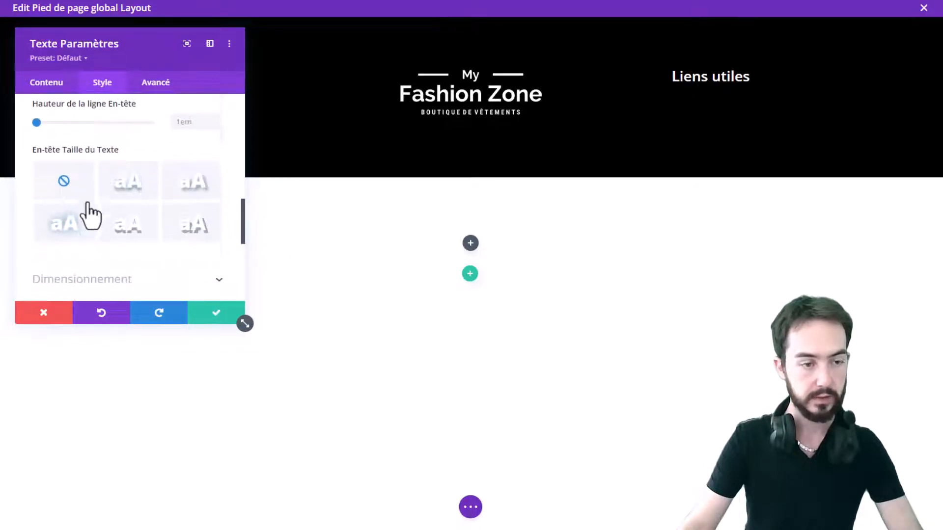
pyautogui.scroll(-3, 95, 213)
pyautogui.scroll(9, 101, 204)
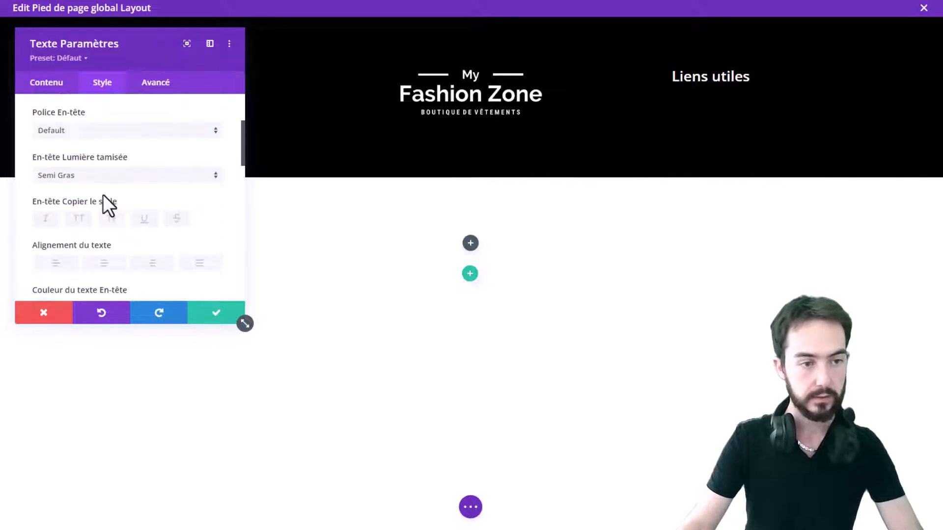
pyautogui.click(104, 263)
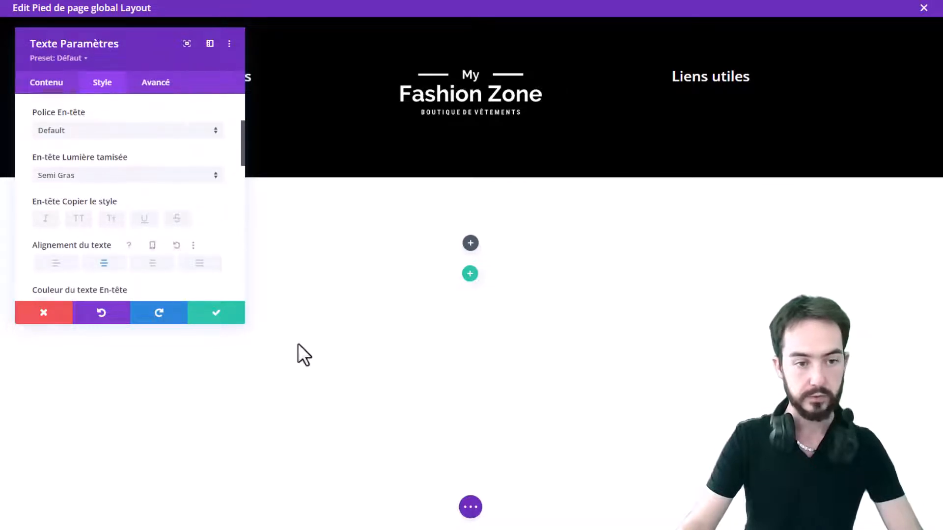
pyautogui.click(209, 320)
# Center-align the third column's 'Liens utiles' H3 heading text and save the module
pyautogui.click(721, 77)
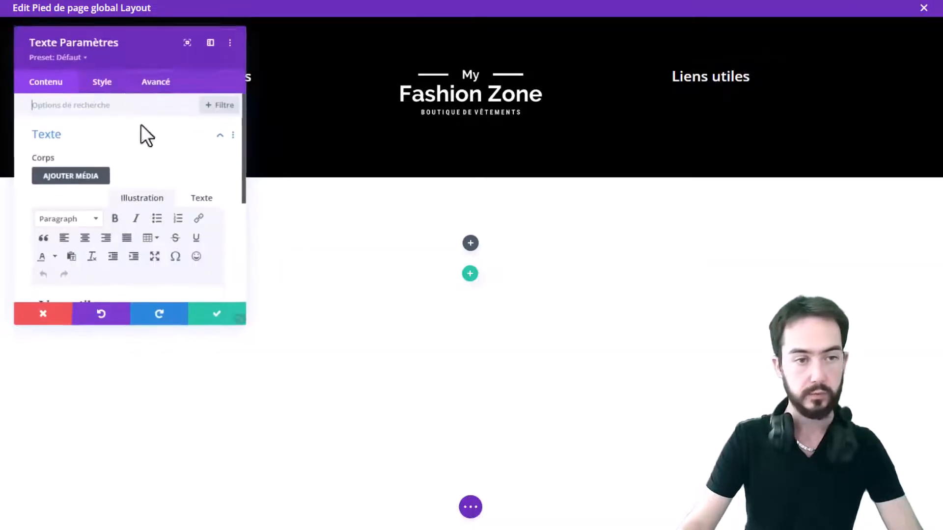
pyautogui.click(100, 84)
pyautogui.click(107, 168)
pyautogui.scroll(-3, 111, 199)
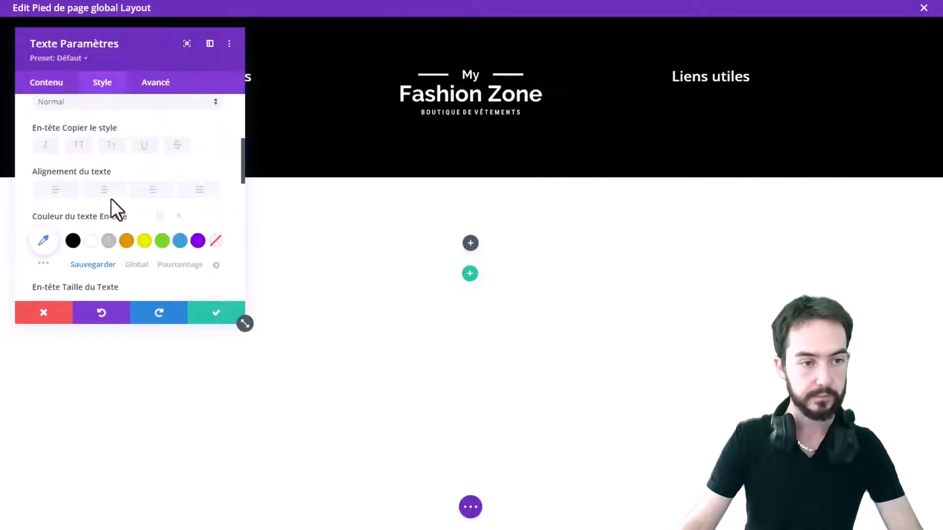
pyautogui.scroll(5, 111, 198)
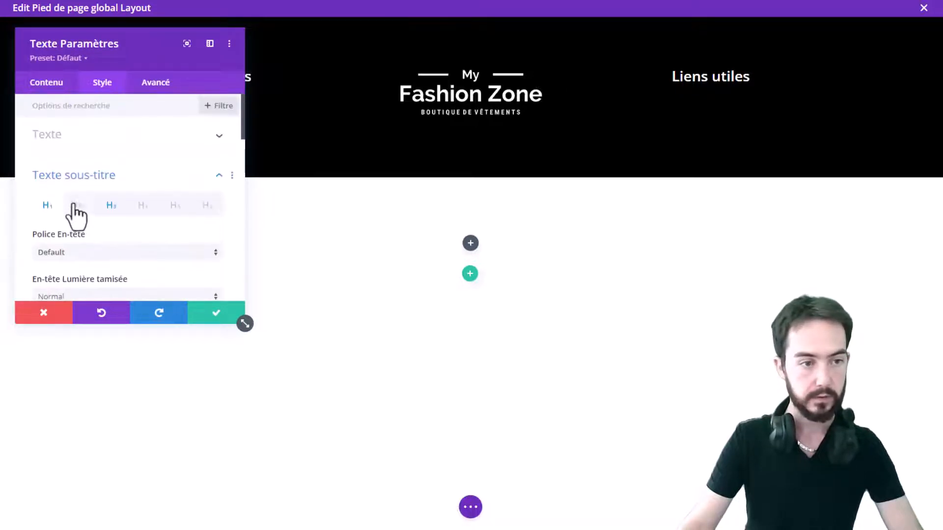
pyautogui.scroll(-3, 73, 205)
pyautogui.scroll(3, 117, 185)
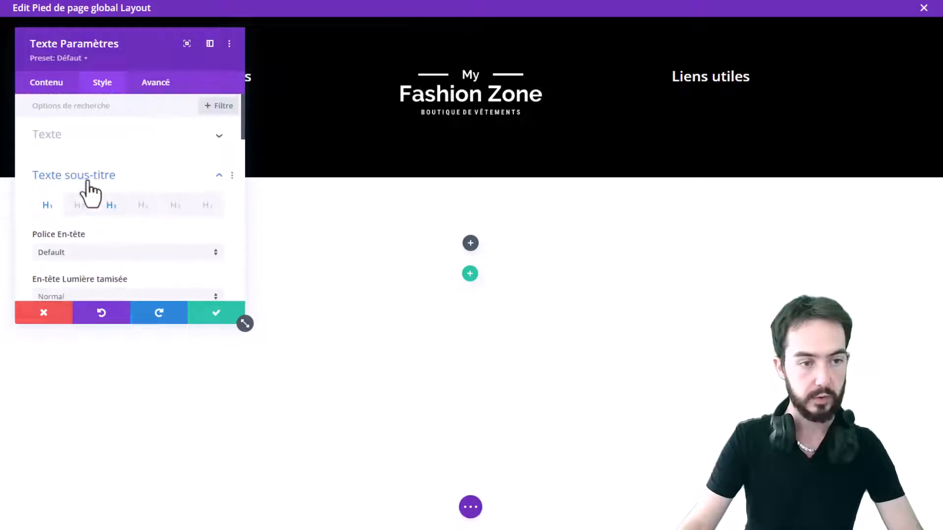
pyautogui.click(113, 207)
pyautogui.scroll(-3, 128, 194)
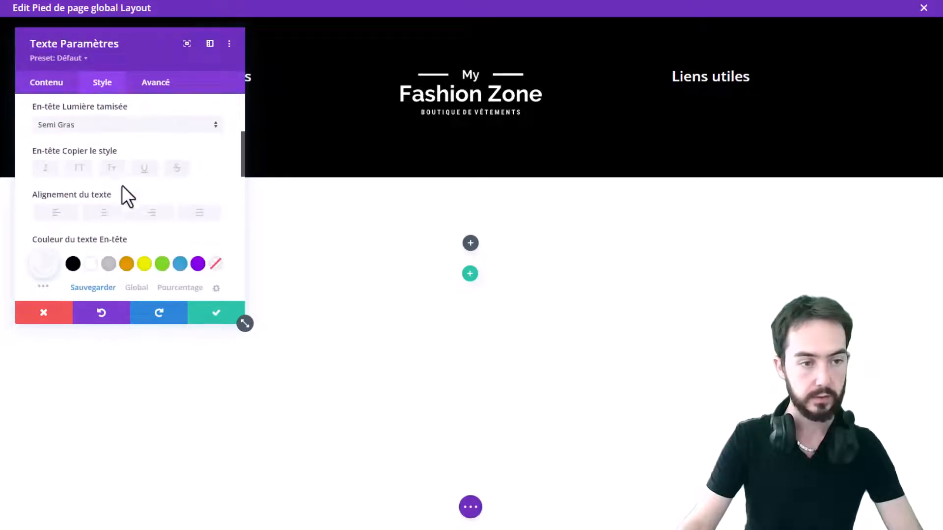
pyautogui.click(103, 212)
pyautogui.click(212, 319)
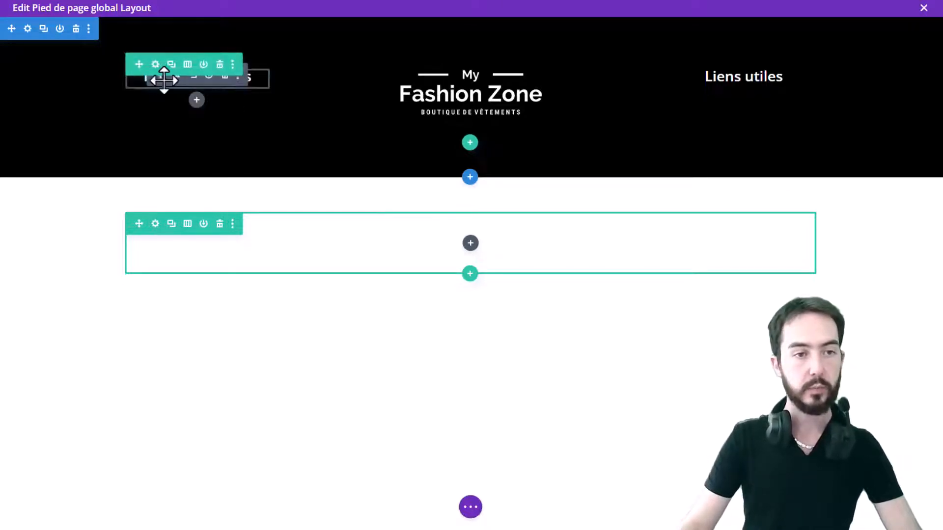
# Insert a Text module below the 'Retrouvez nous' heading in the first column
pyautogui.click(196, 100)
pyautogui.write('tex')
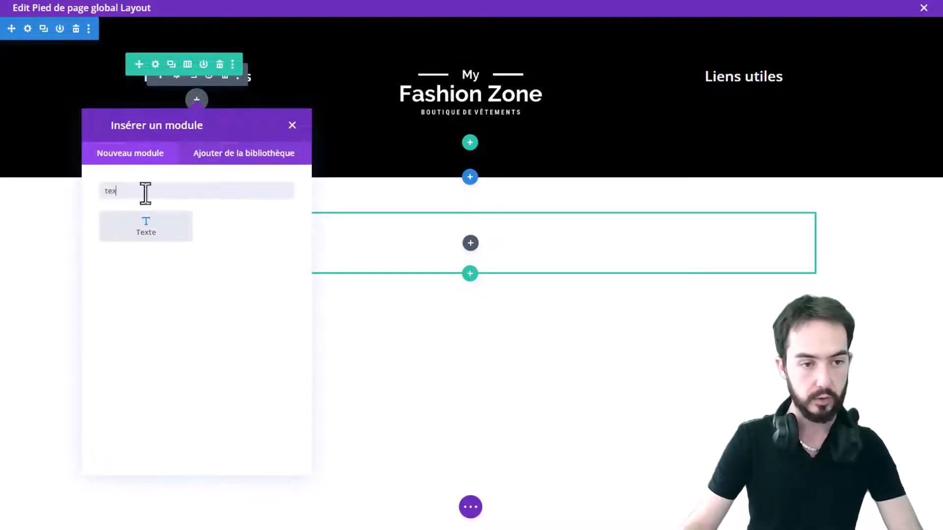
pyautogui.click(166, 235)
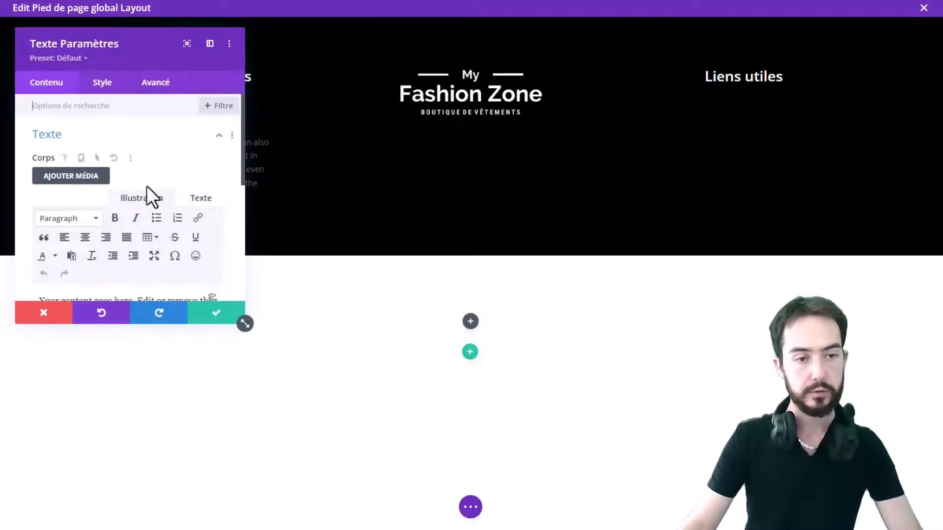
# Replace the placeholder text with 'Horaires :' and 'Du lundi au vendredi de 09H00 à 18h00' on separate lines
pyautogui.scroll(-2, 147, 192)
pyautogui.hotkey('ctrl', 'a')
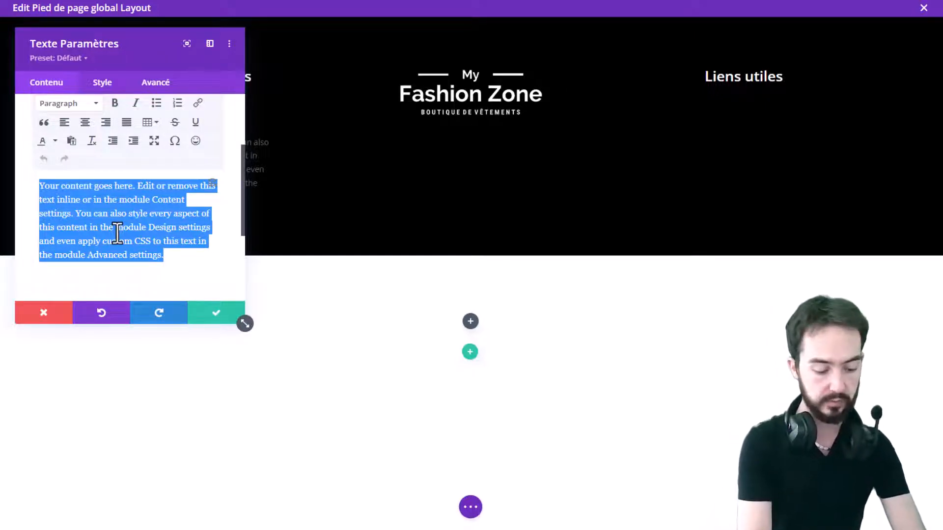
pyautogui.write('H')
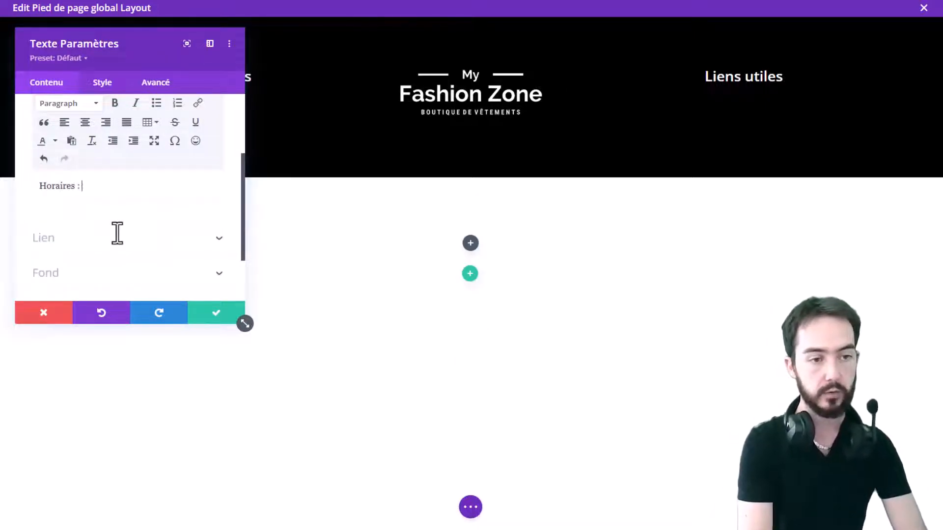
pyautogui.write('oraires :')
pyautogui.press('Return')
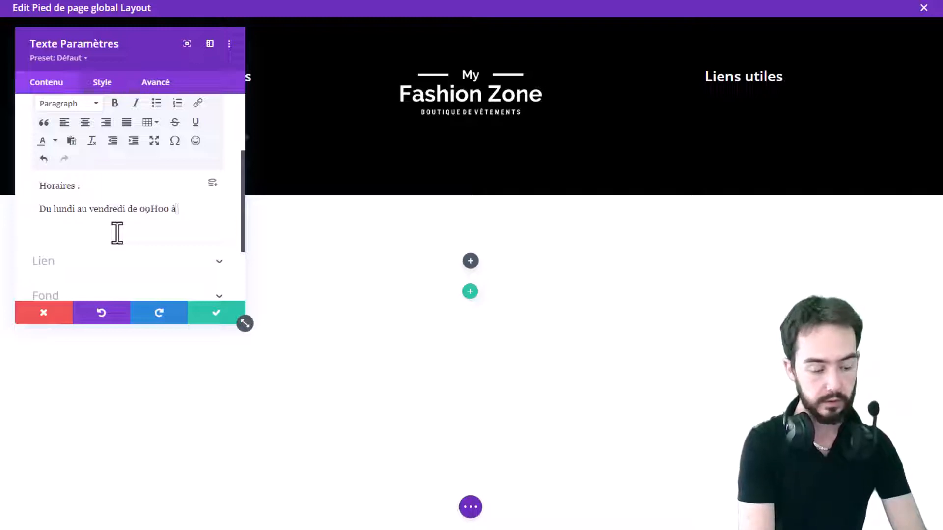
pyautogui.write('°°')
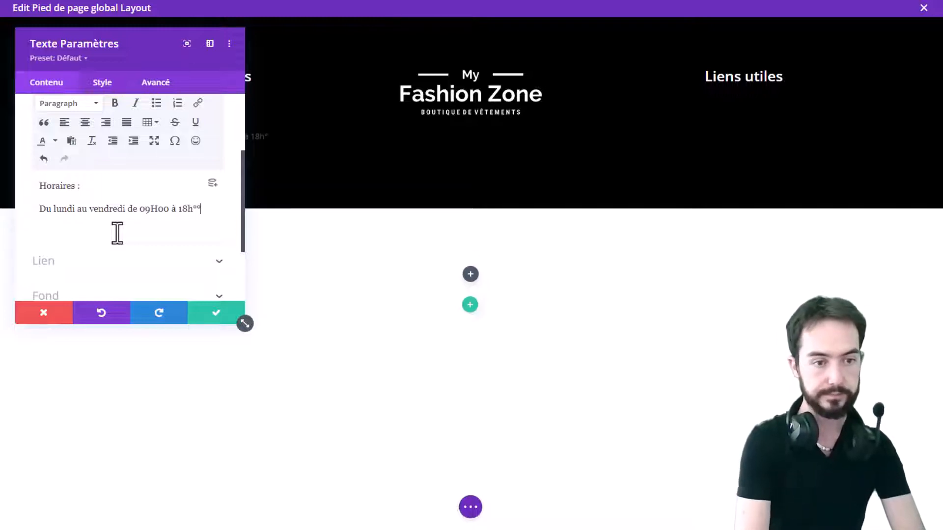
pyautogui.press('BackSpace')
pyautogui.press('BackSpace')
pyautogui.write('00')
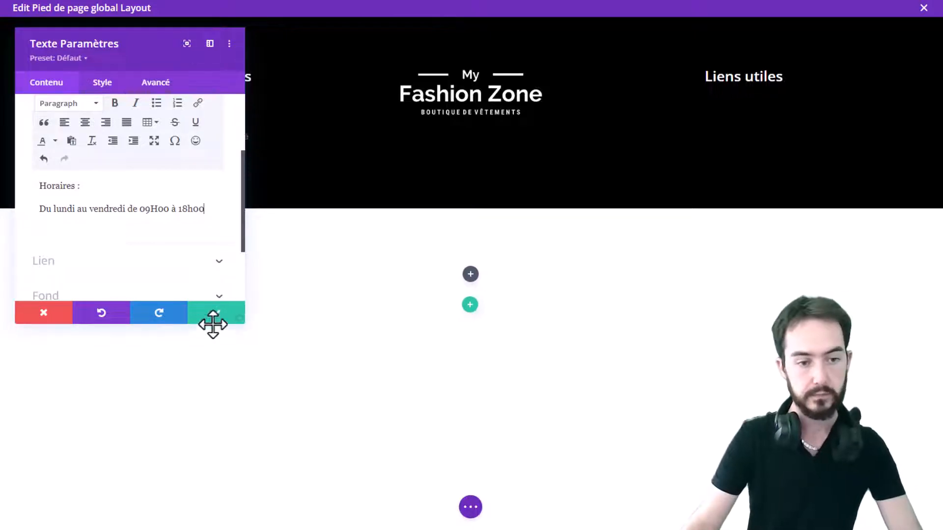
pyautogui.moveTo(113, 57); pyautogui.dragTo(7, 213)
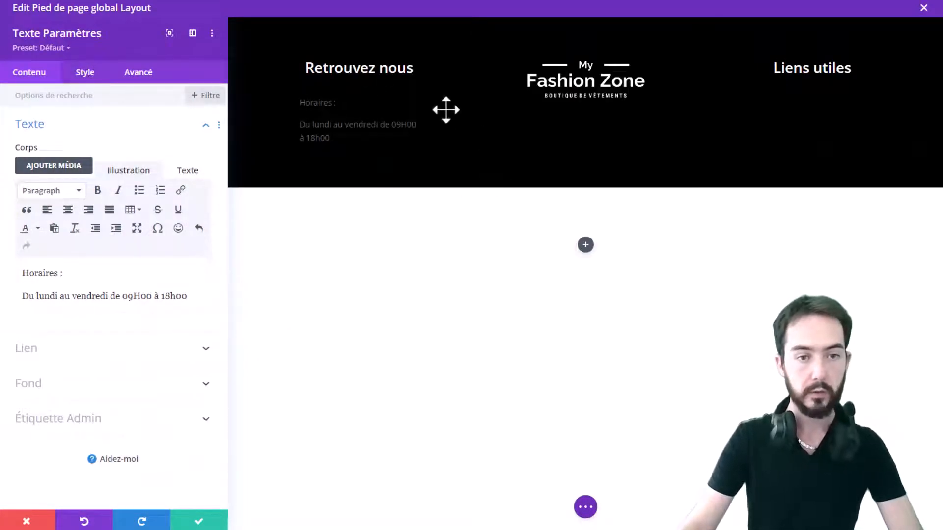
# Set the Text module's text colour to white and its font weight to Normal
pyautogui.click(83, 74)
pyautogui.click(78, 129)
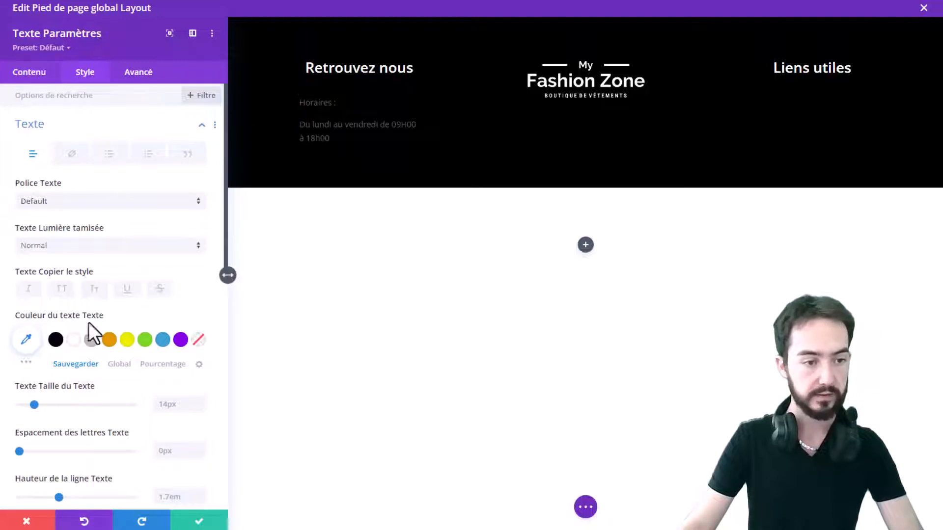
pyautogui.click(74, 339)
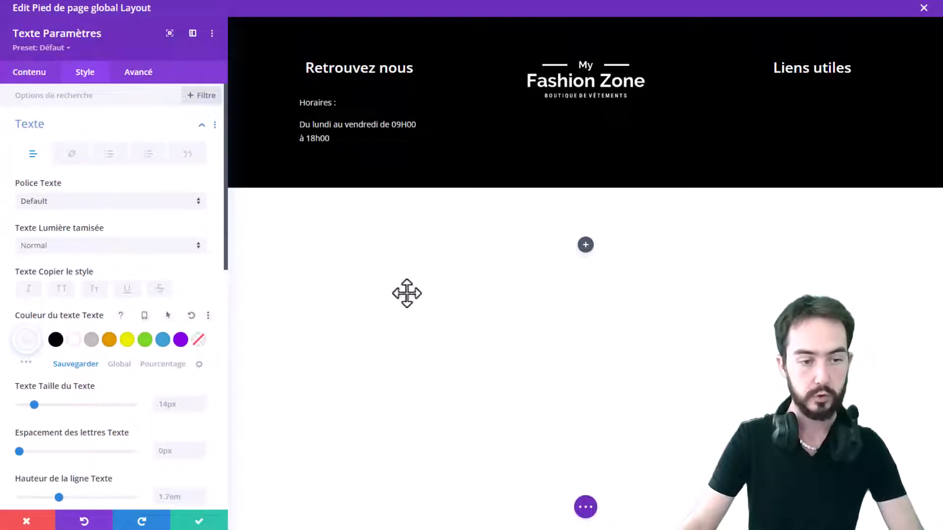
pyautogui.click(64, 247)
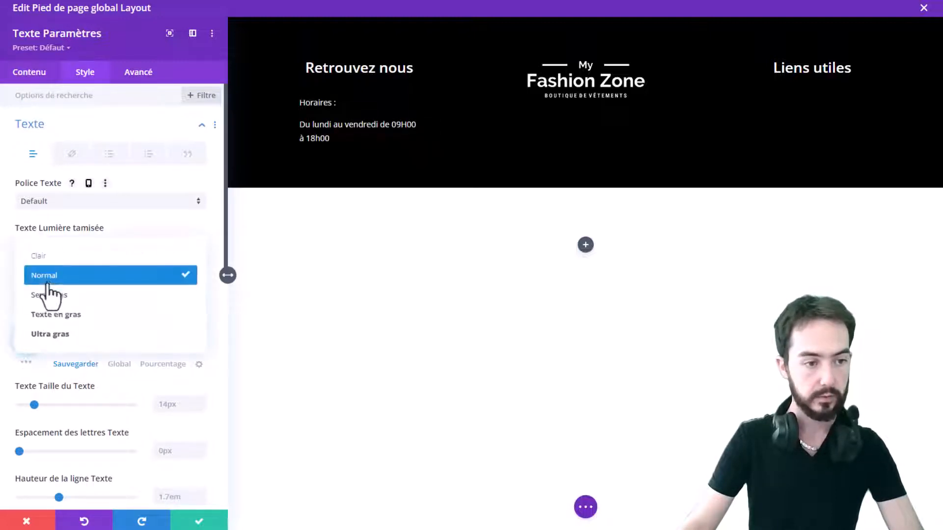
pyautogui.click(73, 256)
pyautogui.click(111, 257)
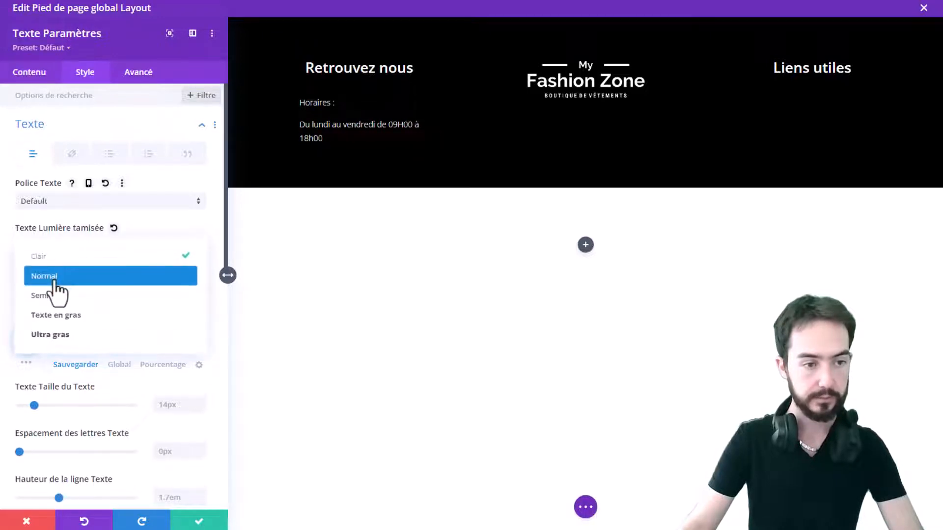
pyautogui.click(55, 277)
pyautogui.click(110, 248)
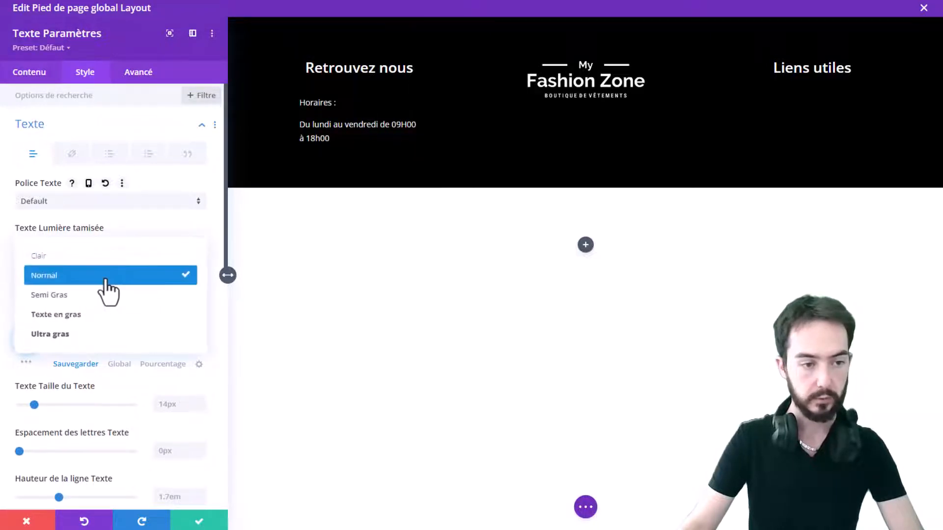
pyautogui.click(105, 280)
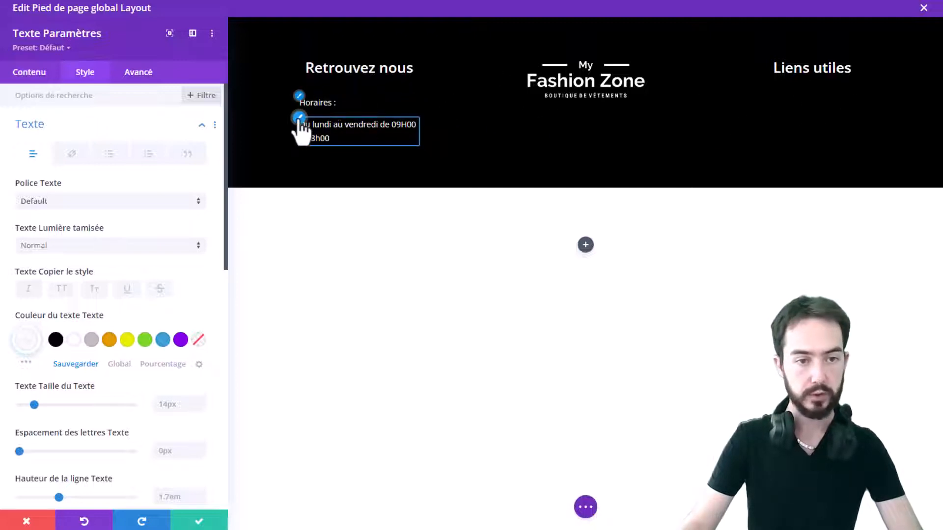
# Add a new paragraph with the street address and, on the next line, the postal code and city, then save the module
pyautogui.click(22, 72)
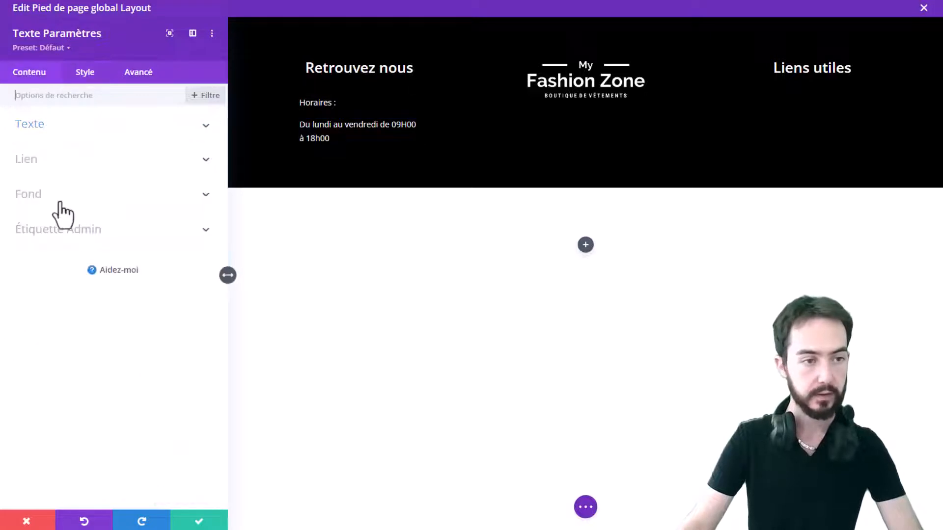
pyautogui.click(61, 134)
pyautogui.click(199, 297)
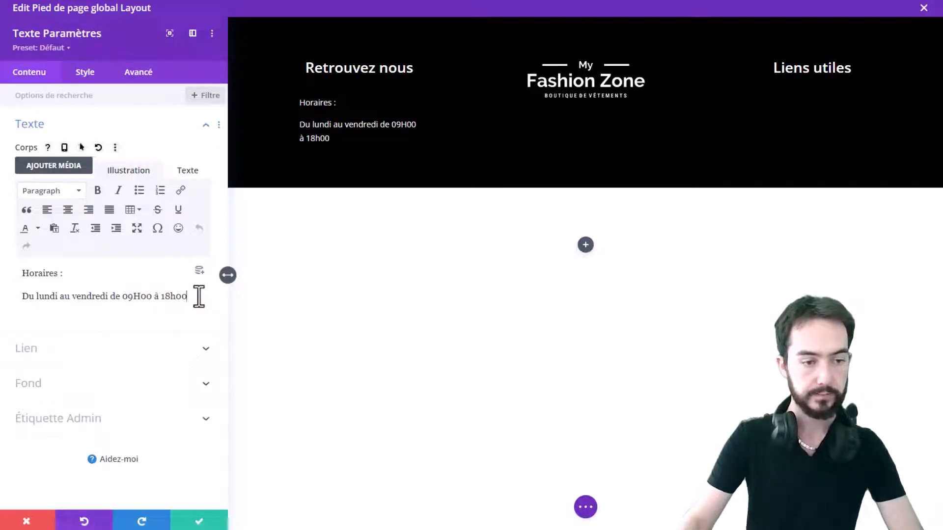
pyautogui.press('Return')
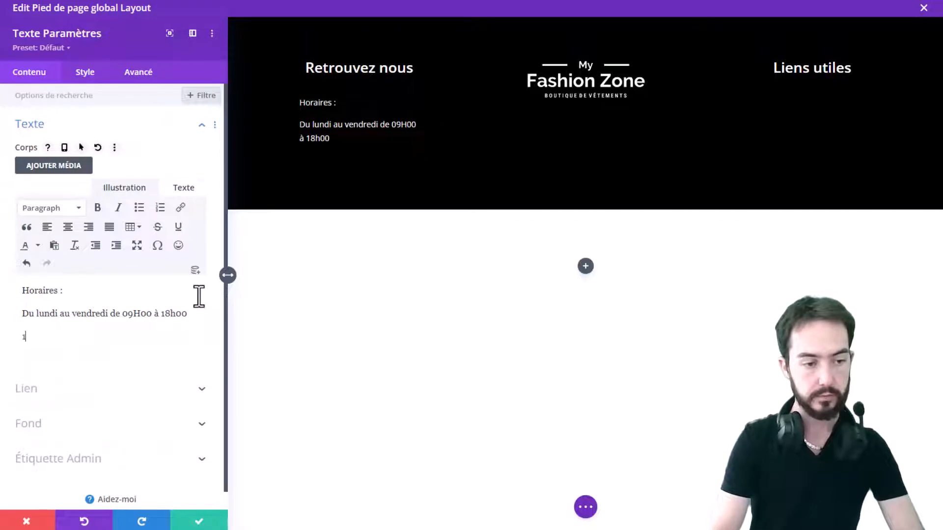
pyautogui.write('11 rue')
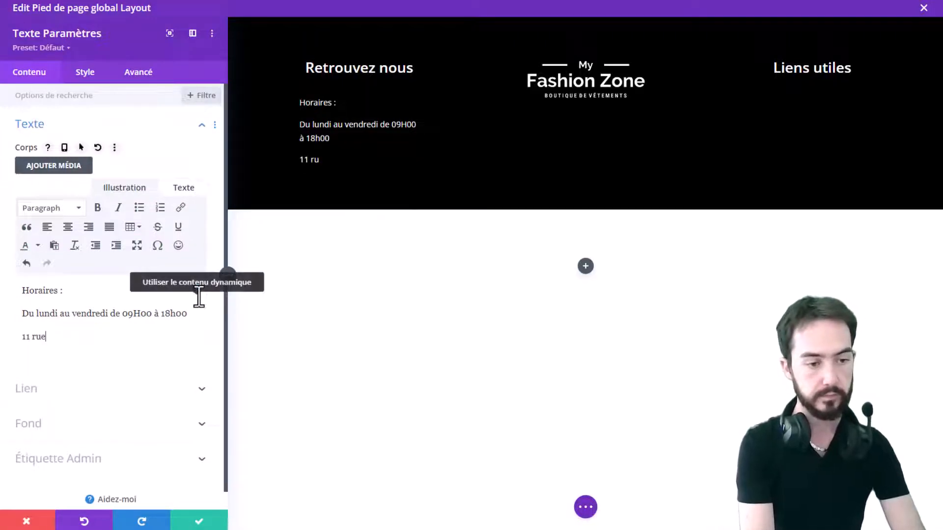
pyautogui.write(' du test')
pyautogui.hotkey('shift', 'Return')
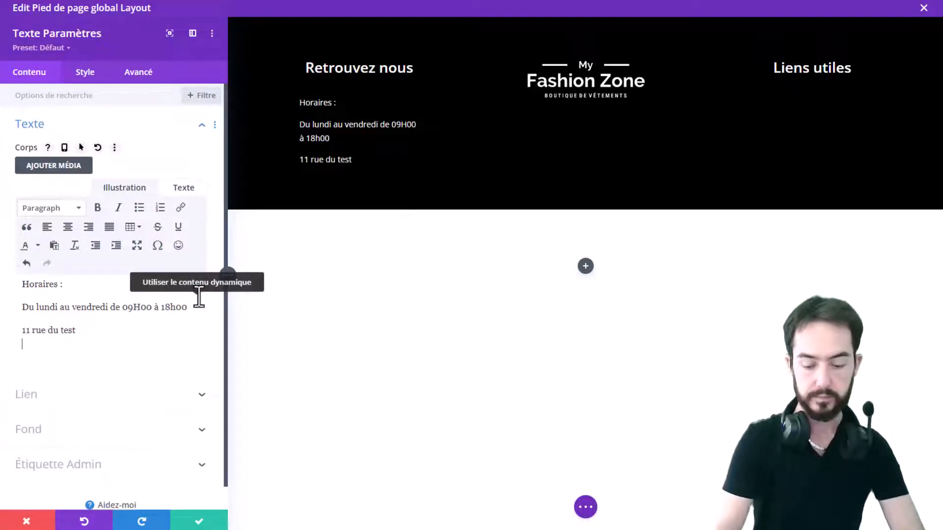
pyautogui.write('30900 Nîmes')
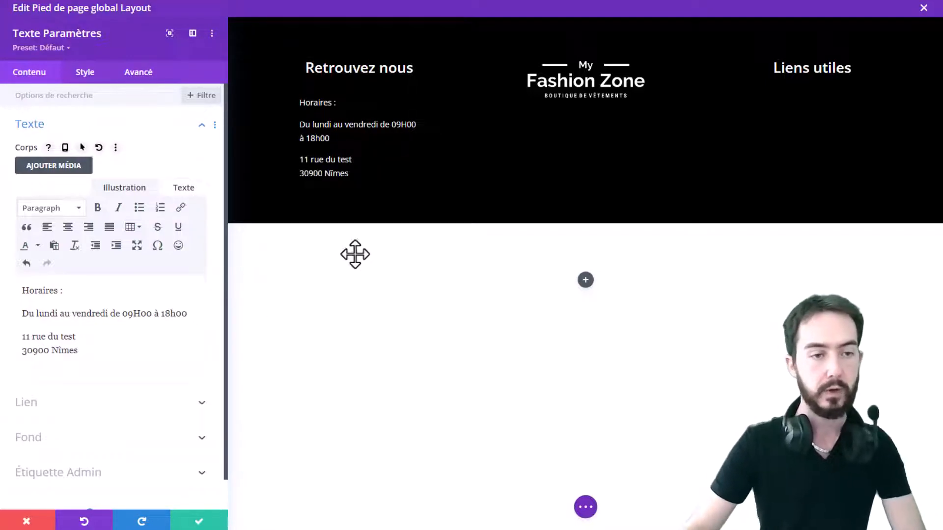
pyautogui.click(201, 522)
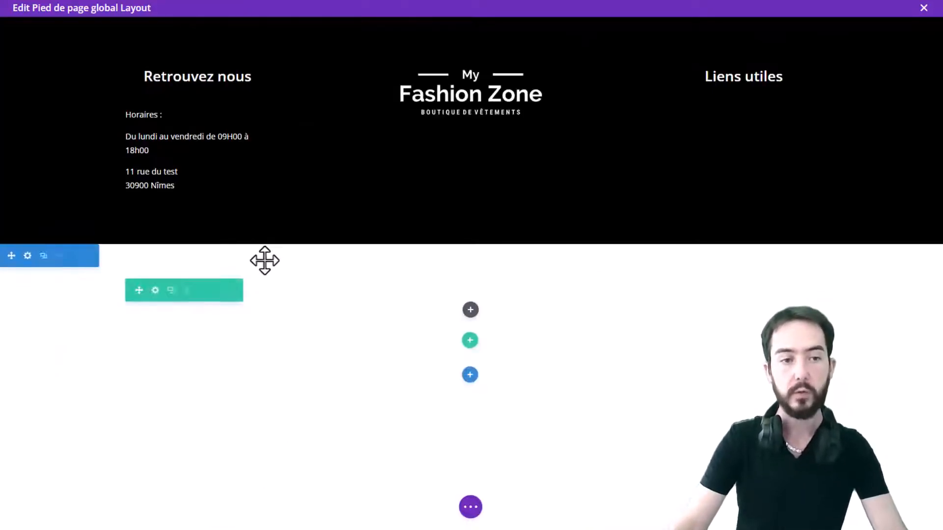
# Try adding a Map module with a pin at the street address under the text, then discard and delete it
pyautogui.click(197, 172)
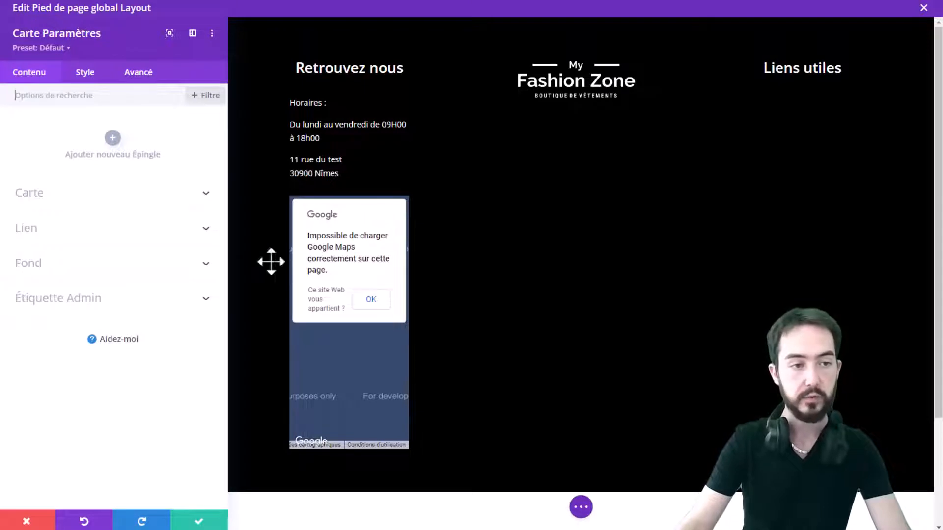
pyautogui.click(113, 138)
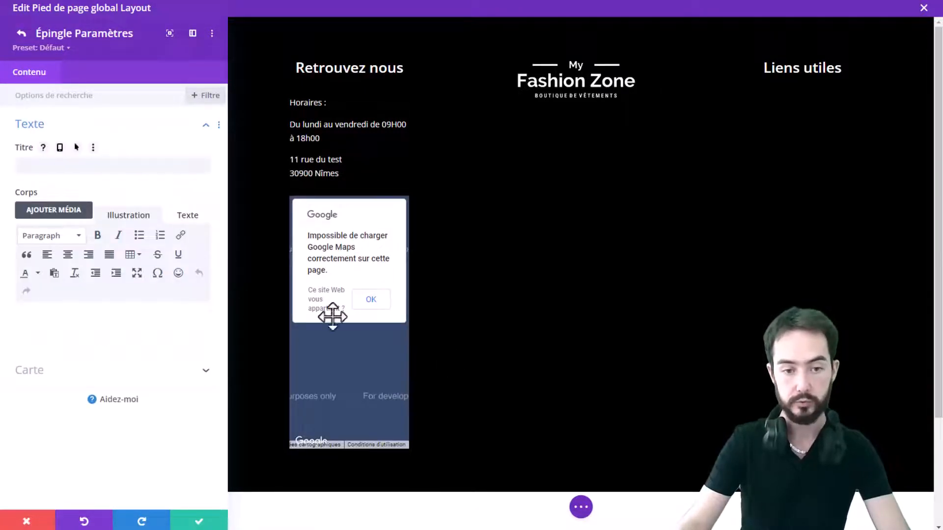
pyautogui.click(147, 371)
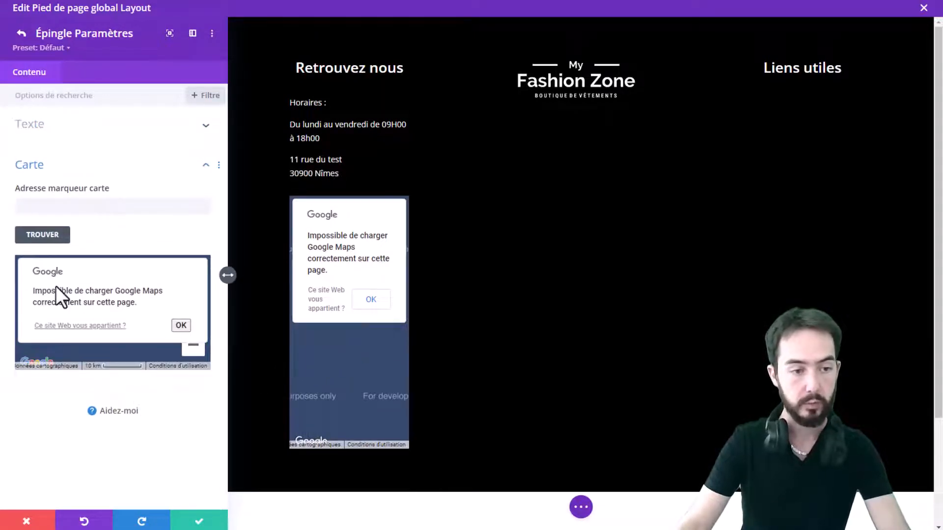
pyautogui.click(177, 324)
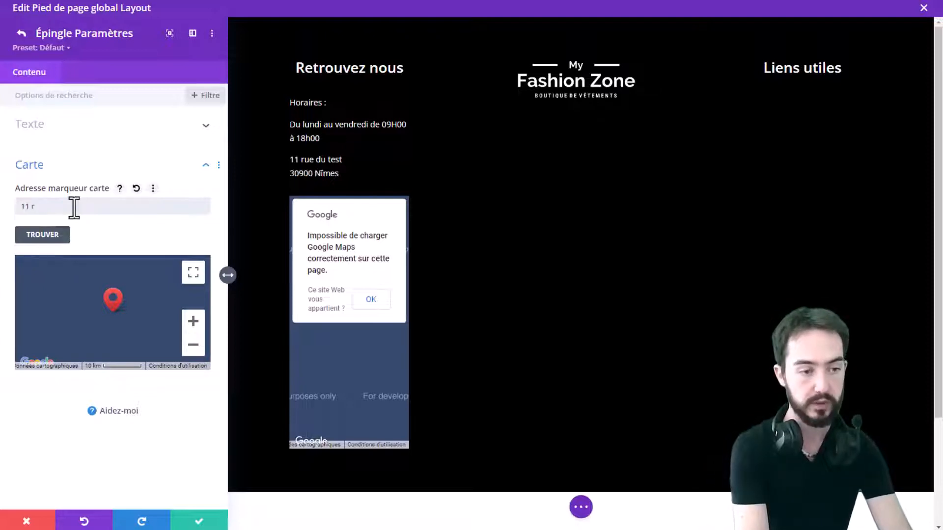
pyautogui.press('Return')
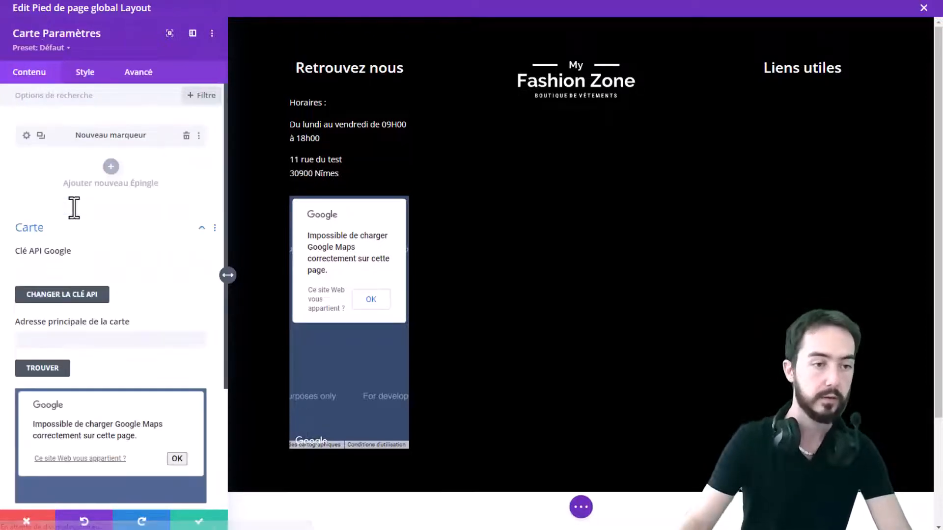
pyautogui.scroll(-1, 93, 309)
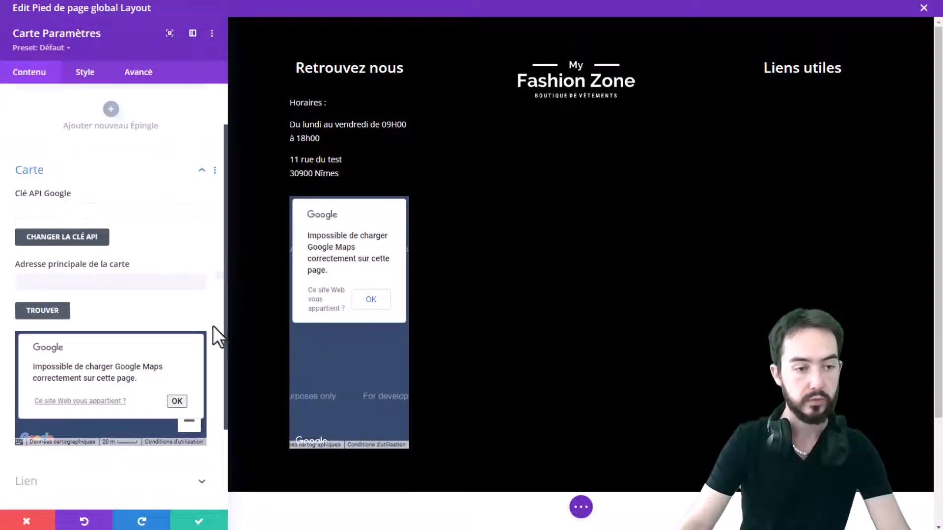
pyautogui.scroll(1, 105, 249)
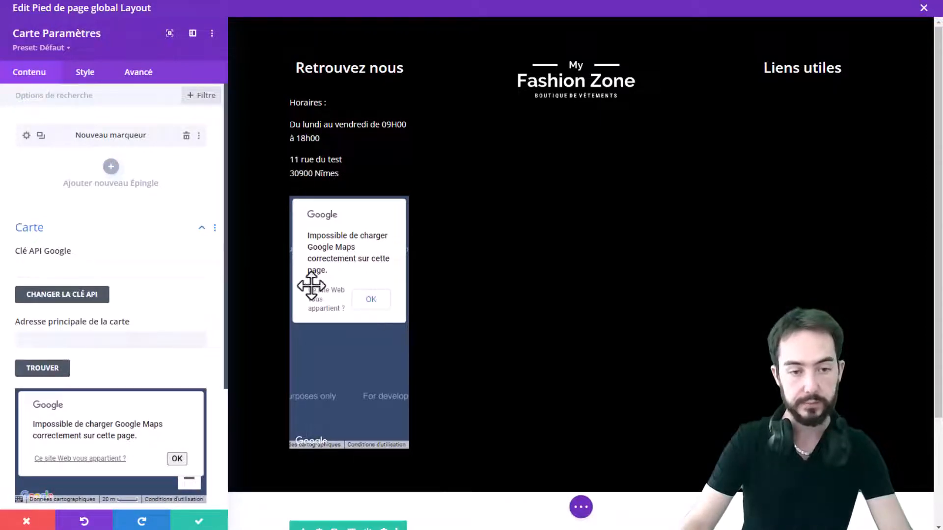
pyautogui.click(15, 523)
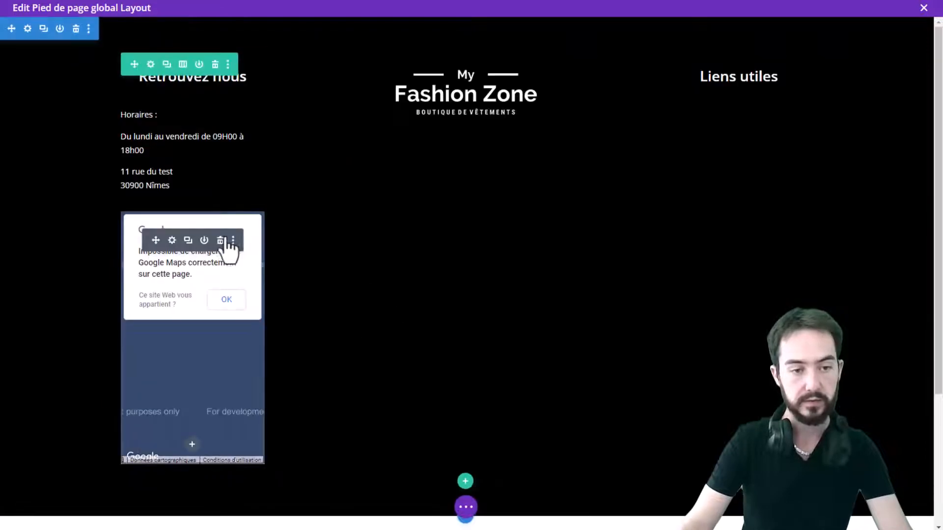
pyautogui.click(221, 251)
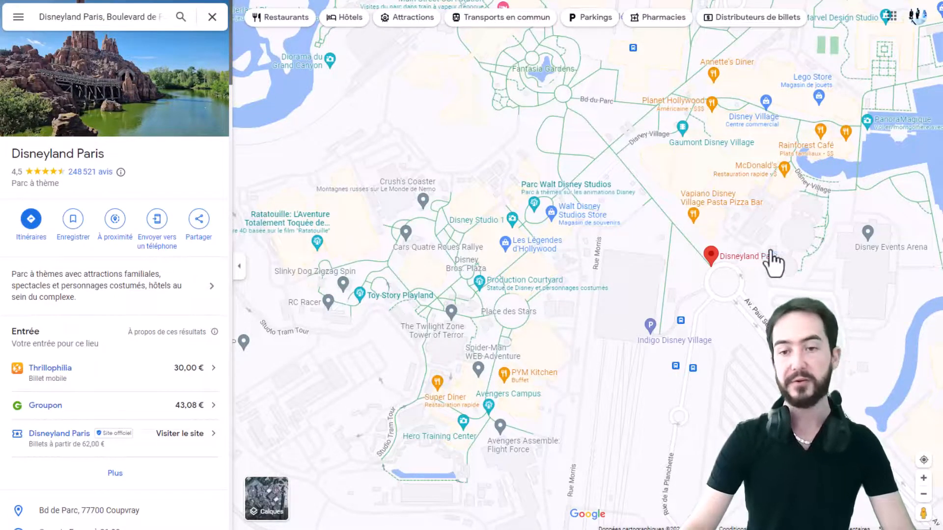
# Switch to Google Maps and copy the embed HTML code for Disneyland Paris from the Share dialog
pyautogui.moveTo(668, 295)
pyautogui.mouseDown()
pyautogui.moveTo(535, 249)
pyautogui.moveTo(531, 347)
pyautogui.moveTo(520, 331)
pyautogui.moveTo(533, 263)
pyautogui.moveTo(588, 293)
pyautogui.moveTo(460, 287)
pyautogui.moveTo(441, 277)
pyautogui.moveTo(479, 296)
pyautogui.mouseUp()
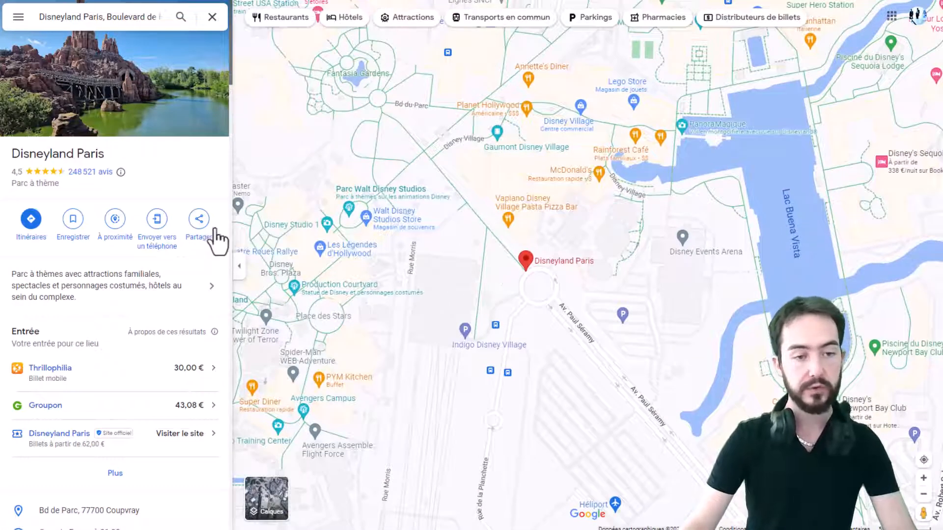
pyautogui.click(199, 221)
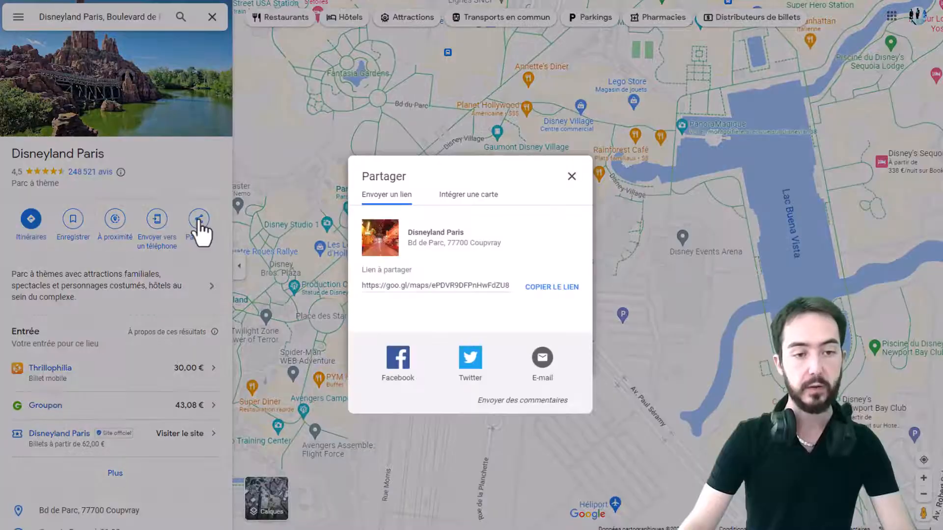
pyautogui.click(485, 198)
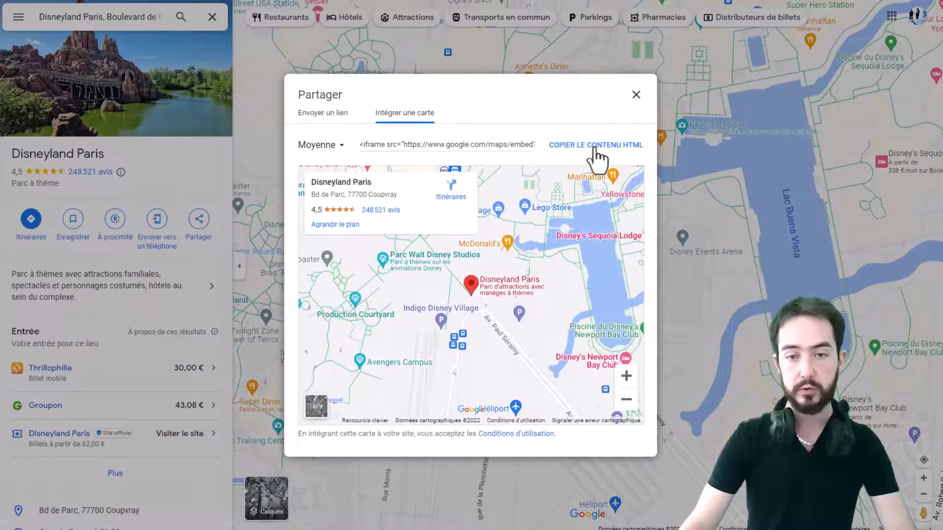
pyautogui.click(595, 151)
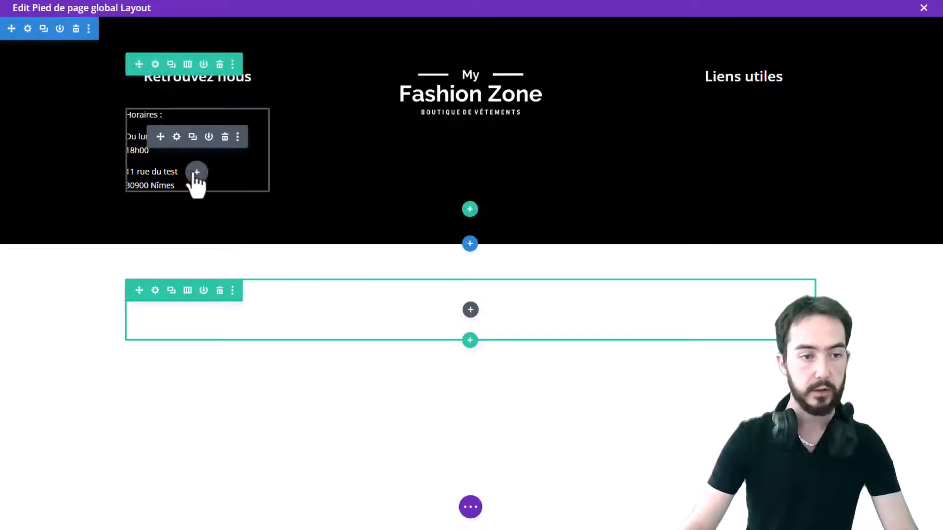
# Add a Code module below the address text and paste the Google Maps embed code into it
pyautogui.click(197, 173)
pyautogui.write('c')
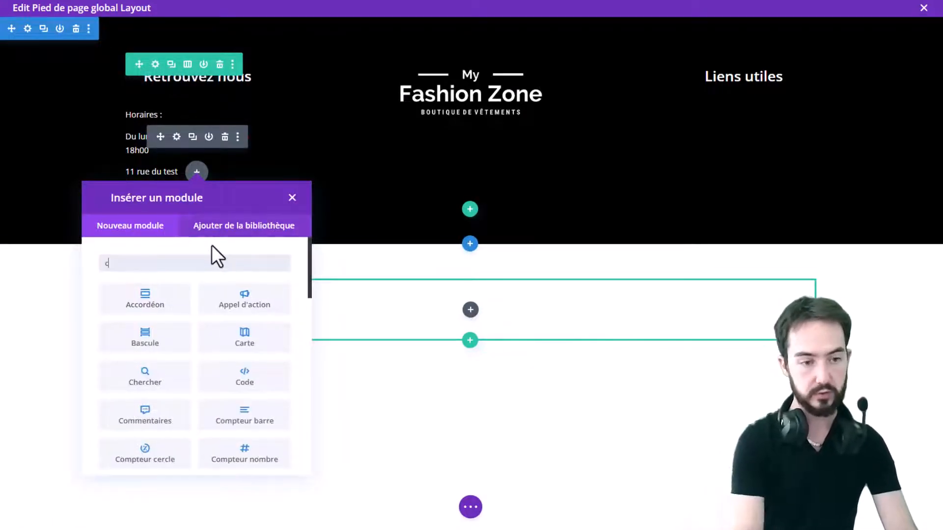
pyautogui.write('ode')
pyautogui.click(139, 302)
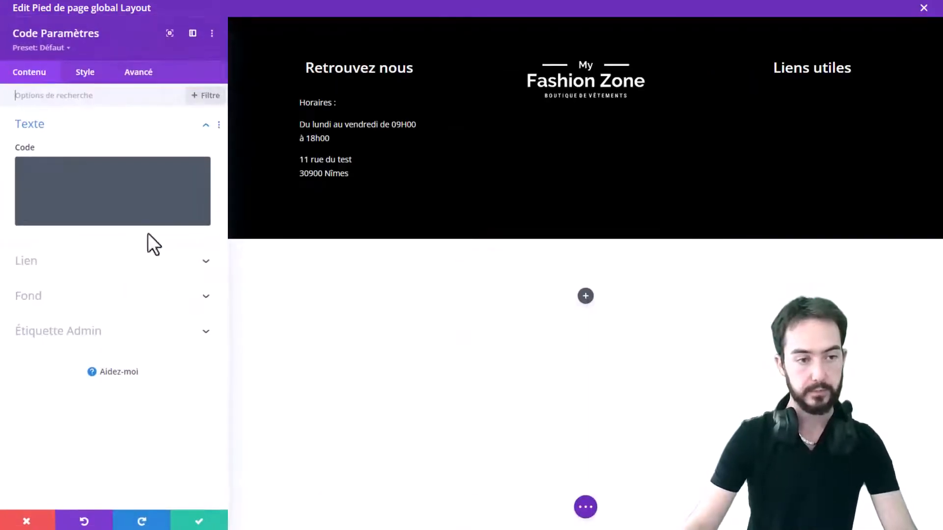
pyautogui.click(131, 188)
pyautogui.hotkey('ctrl', 'v')
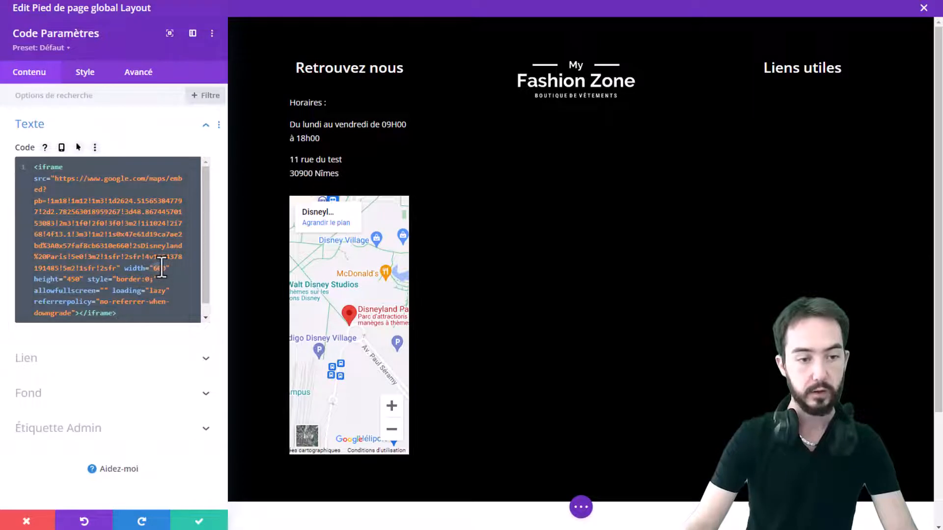
# Set the embedded map's width to 100% and height to 200, then save the Code module
pyautogui.write('100%')
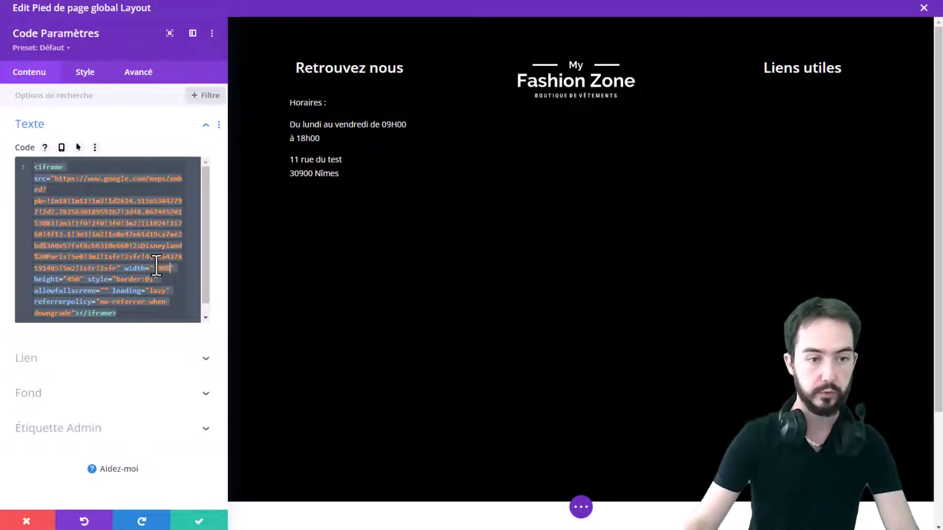
pyautogui.click(75, 279)
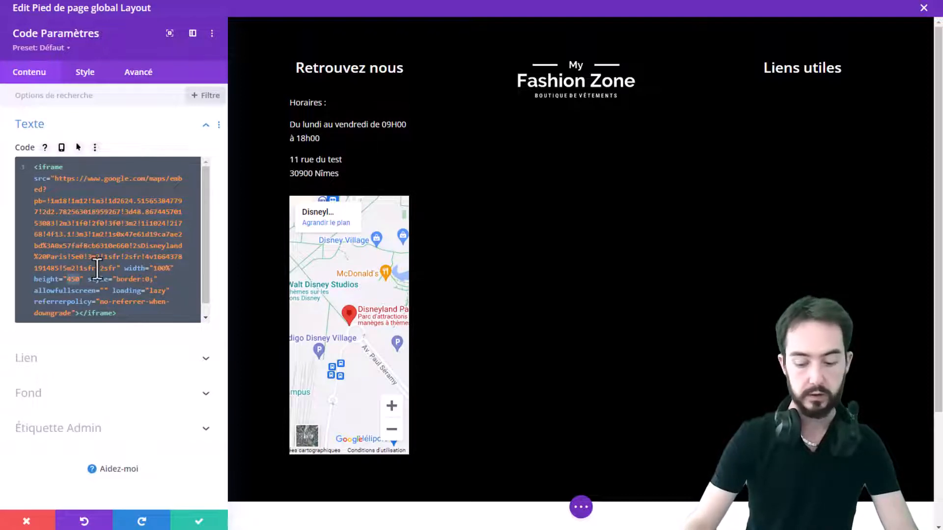
pyautogui.write('200')
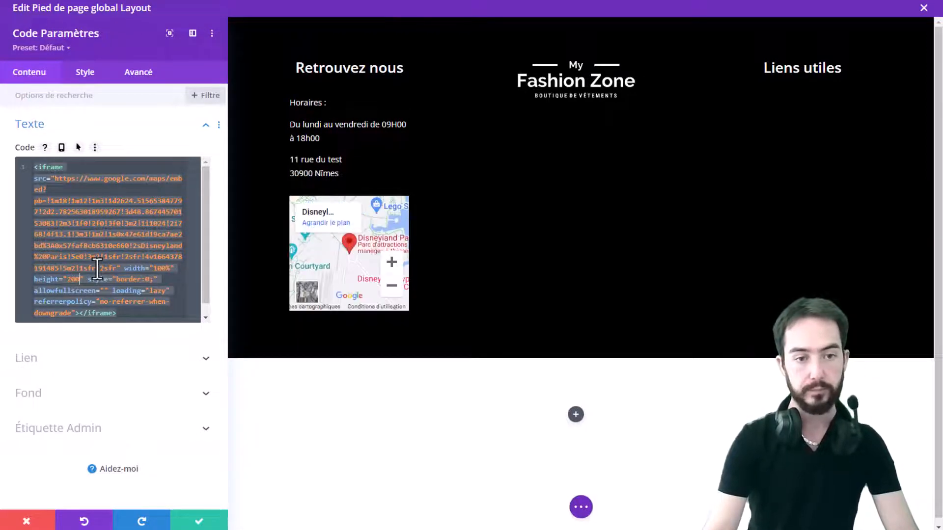
pyautogui.click(199, 521)
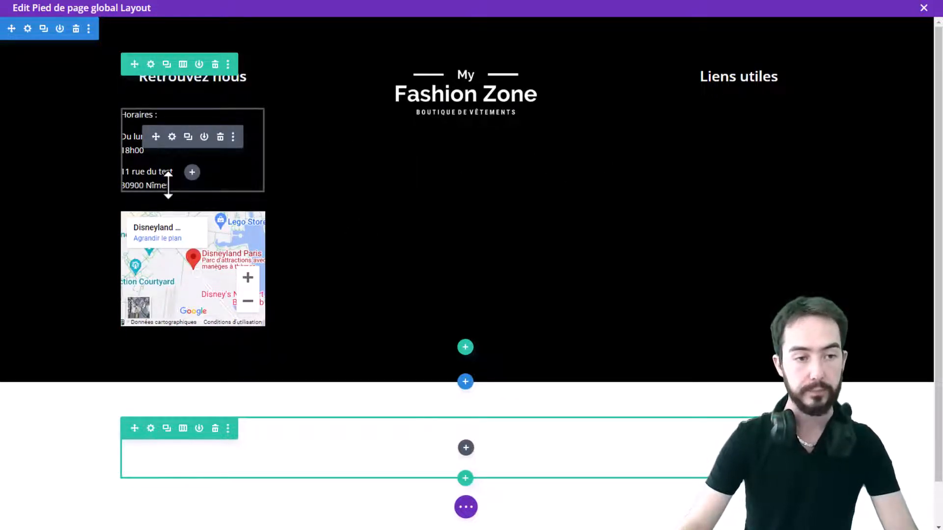
# Open the address text module and try deleting the address lines, then undo the deletions
pyautogui.click(172, 136)
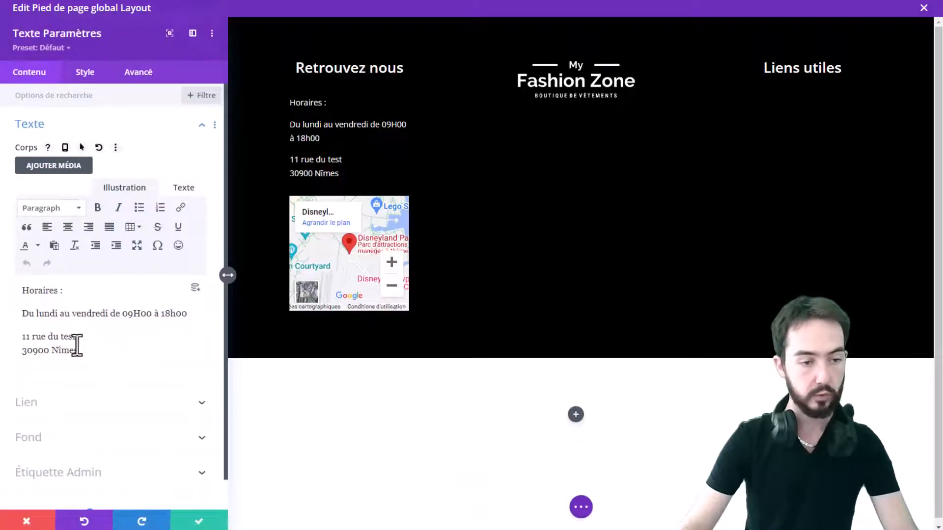
pyautogui.moveTo(77, 350); pyautogui.dragTo(25, 329)
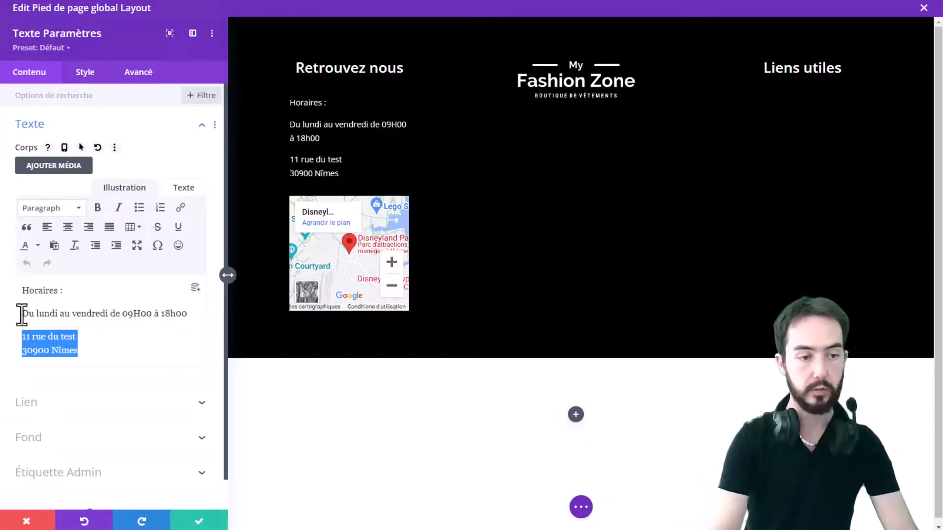
pyautogui.press('BackSpace')
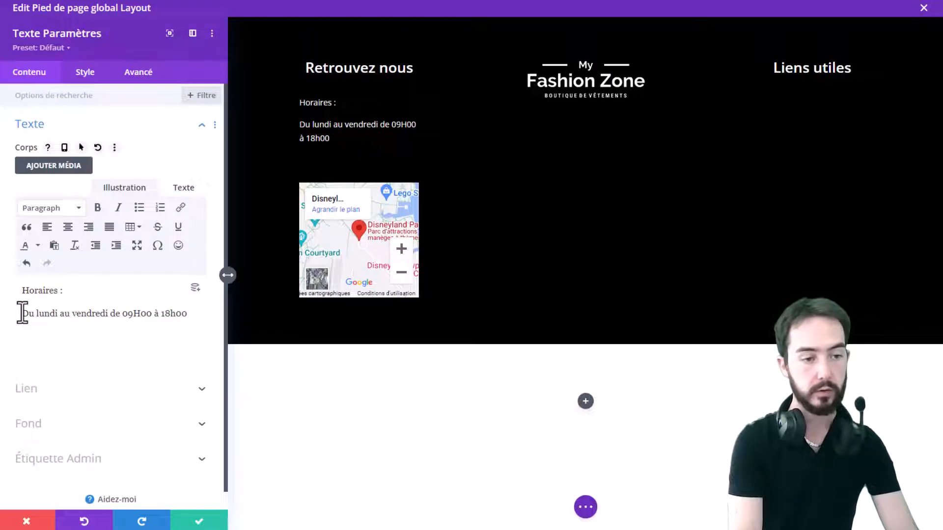
pyautogui.press('BackSpace')
pyautogui.press('BackSpace')
pyautogui.press('BackSpace')
pyautogui.press('BackSpace')
pyautogui.press('BackSpace')
pyautogui.press('BackSpace')
pyautogui.press('BackSpace')
pyautogui.press('BackSpace')
pyautogui.press('BackSpace')
pyautogui.press('BackSpace')
pyautogui.press('BackSpace')
pyautogui.press('BackSpace')
pyautogui.press('BackSpace')
pyautogui.press('BackSpace')
pyautogui.press('BackSpace')
pyautogui.press('BackSpace')
pyautogui.press('BackSpace')
pyautogui.press('BackSpace')
pyautogui.press('BackSpace')
pyautogui.press('BackSpace')
pyautogui.press('BackSpace')
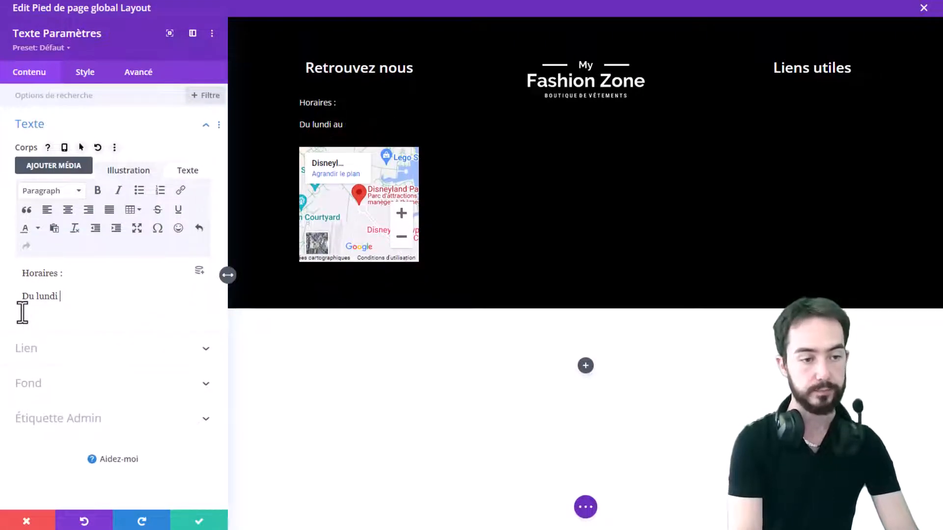
pyautogui.hotkey('ctrl', 'z')
pyautogui.hotkey('ctrl', 'z')
pyautogui.hotkey('ctrl', 'z')
pyautogui.hotkey('ctrl', 'z')
pyautogui.hotkey('ctrl', 'z')
pyautogui.hotkey('ctrl', 'z')
pyautogui.hotkey('ctrl', 'z')
pyautogui.hotkey('ctrl', 'z')
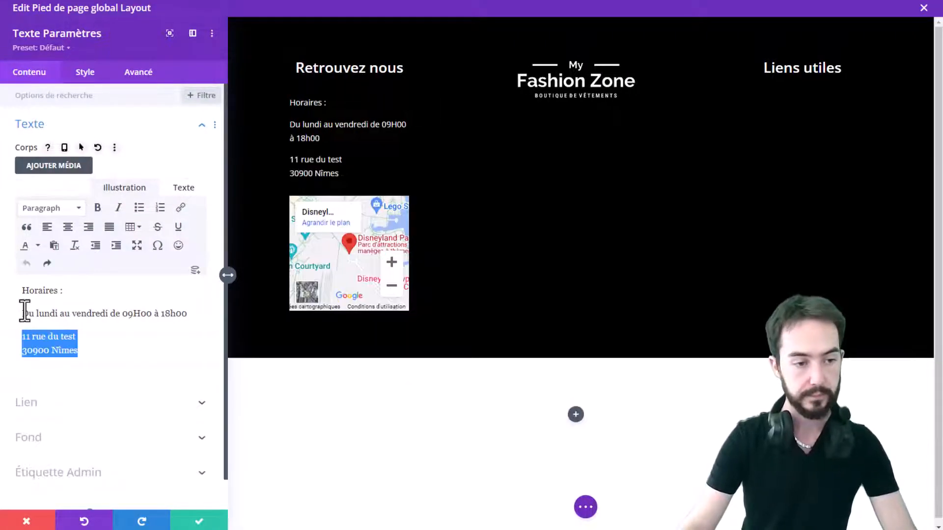
# Delete the opening-hours lines from the text module so only the address remains, then save it
pyautogui.click(111, 342)
pyautogui.moveTo(200, 312); pyautogui.dragTo(8, 280)
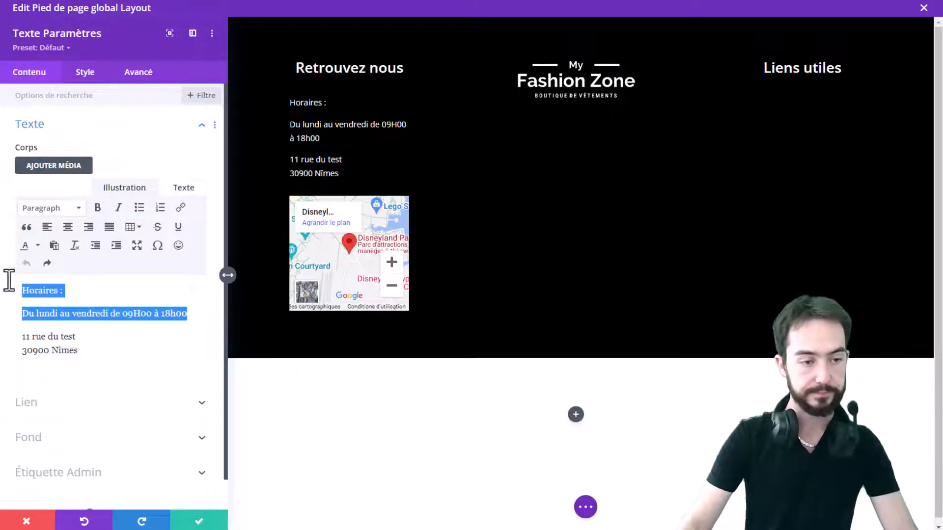
pyautogui.press('BackSpace')
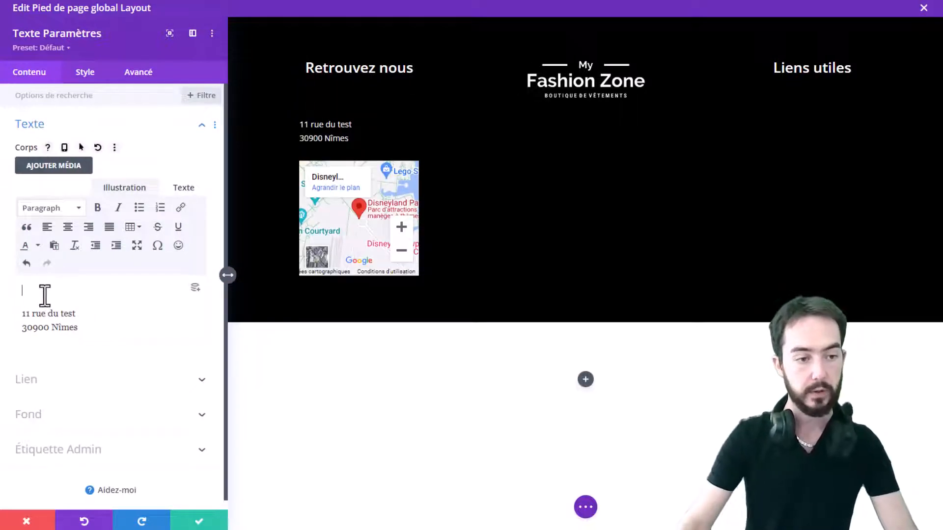
pyautogui.press('Delete')
pyautogui.press('Delete')
pyautogui.write('1')
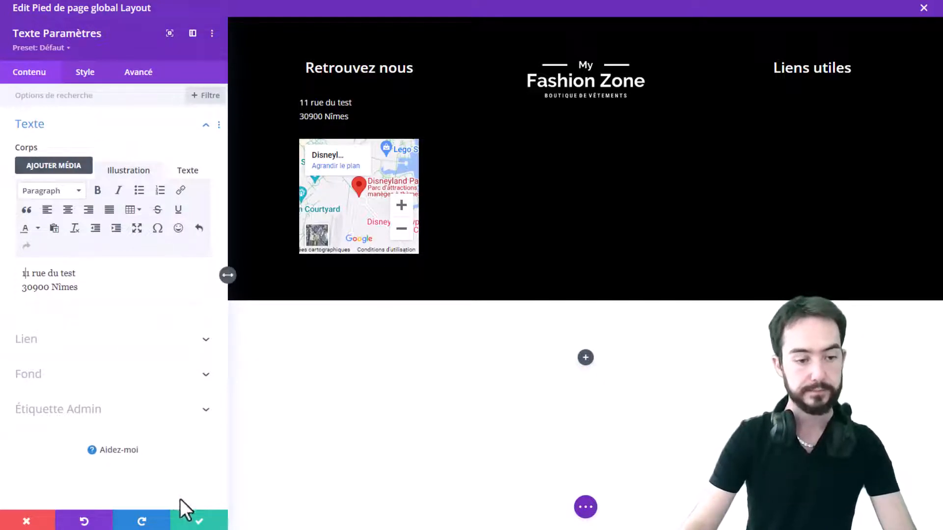
pyautogui.click(196, 522)
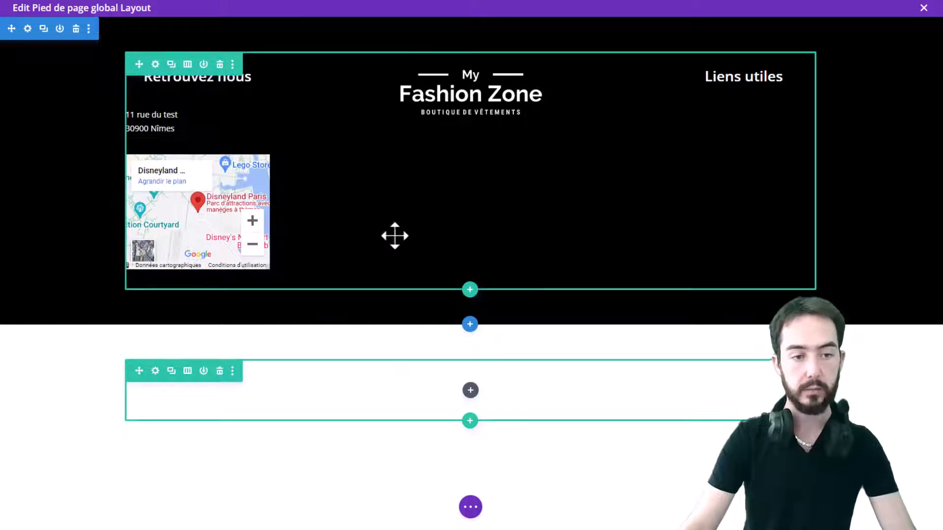
# Add a Text module below the logo in the centre column and save it
pyautogui.click(75, 335)
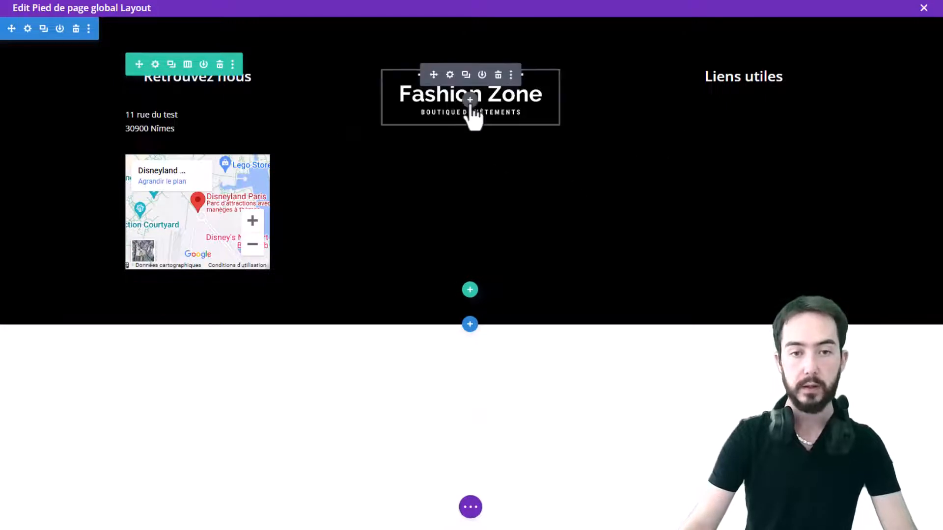
pyautogui.click(470, 99)
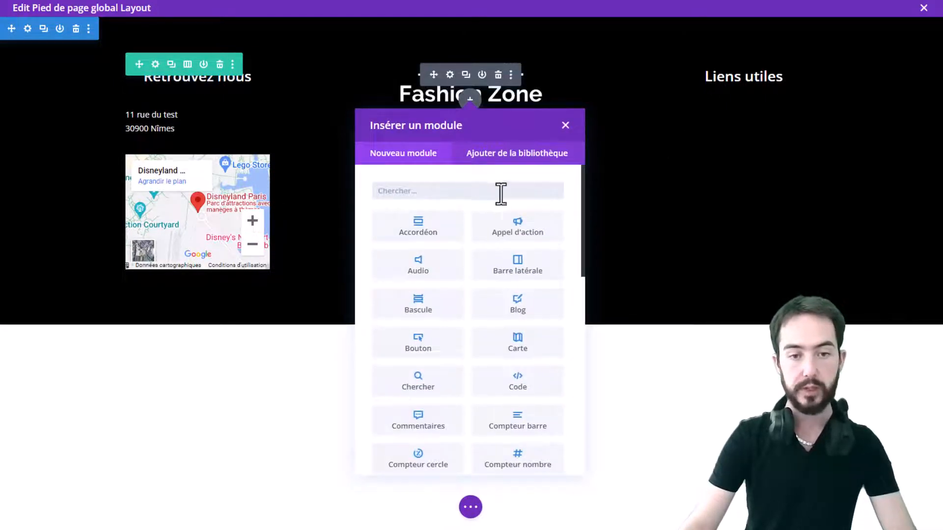
pyautogui.write('tec')
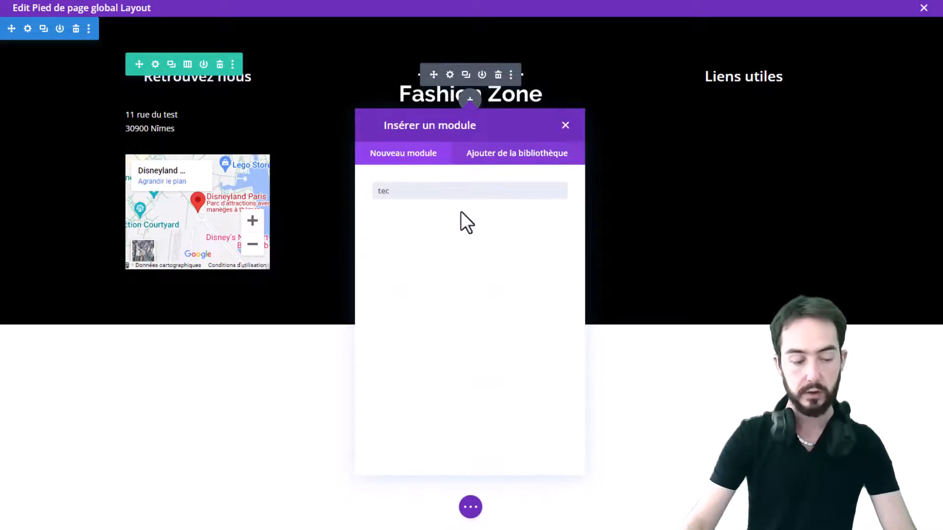
pyautogui.press('BackSpace')
pyautogui.write('xt')
pyautogui.click(455, 231)
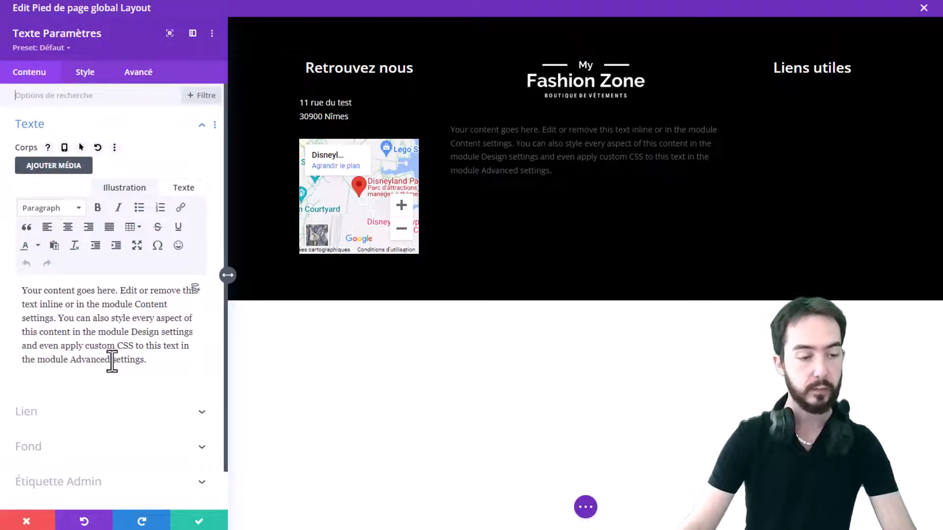
pyautogui.click(82, 72)
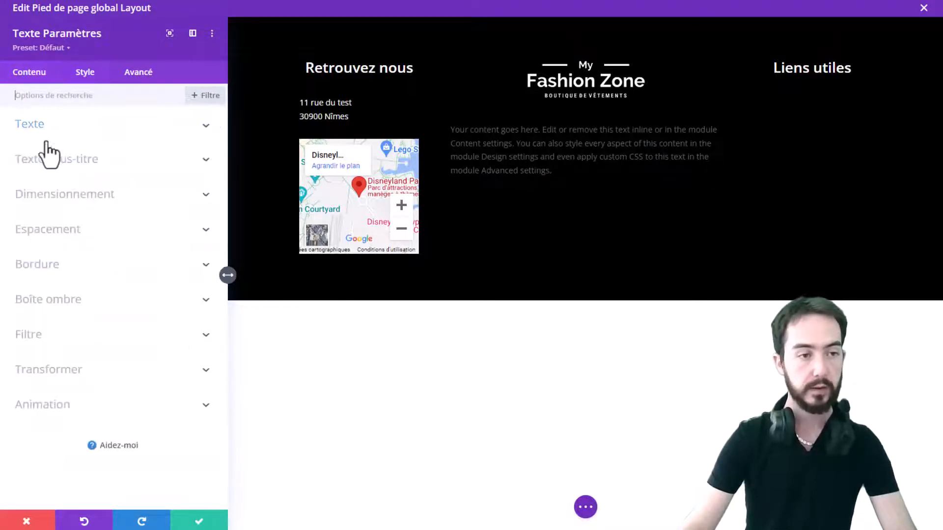
pyautogui.click(196, 521)
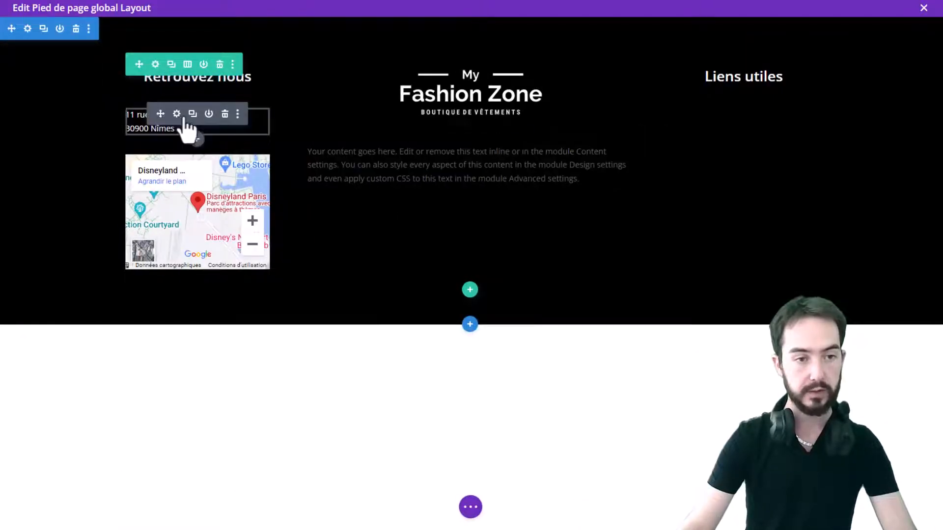
# Copy the address text module's styles and paste them onto the new centre text module
pyautogui.click(238, 114)
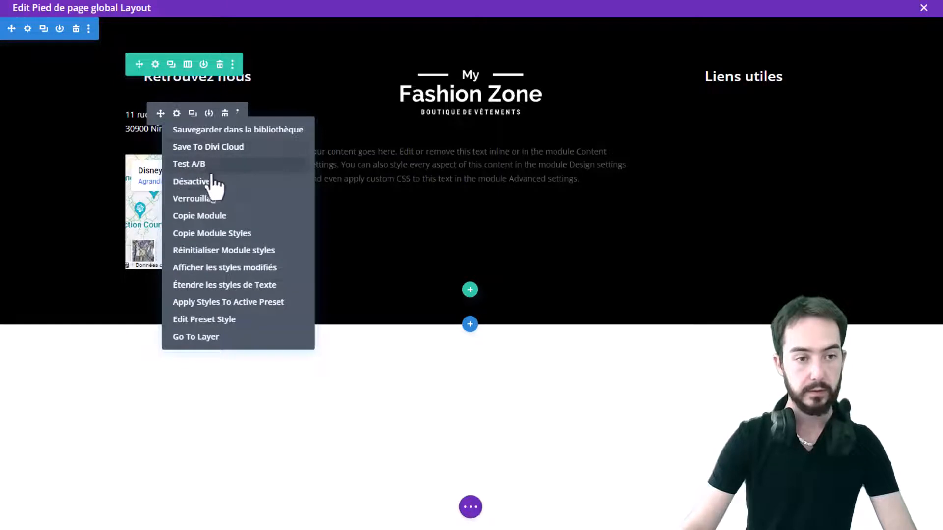
pyautogui.click(221, 234)
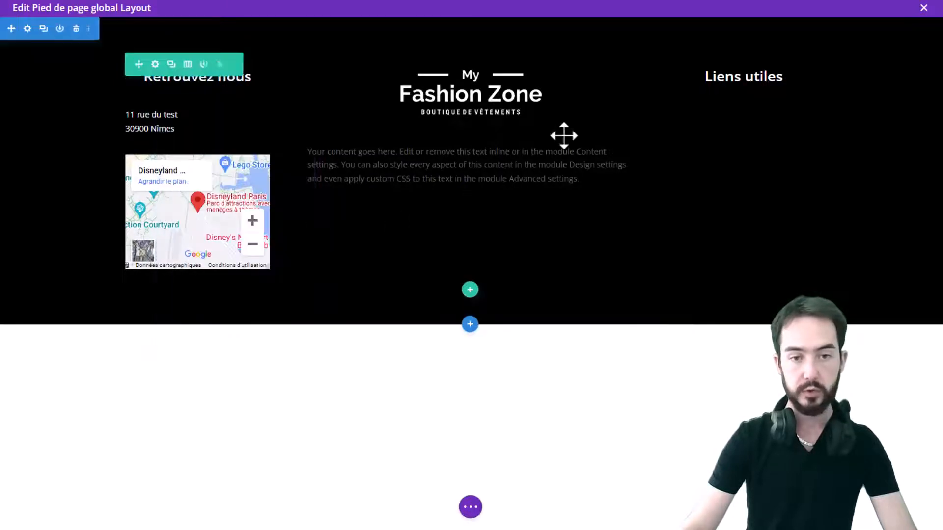
pyautogui.click(511, 150)
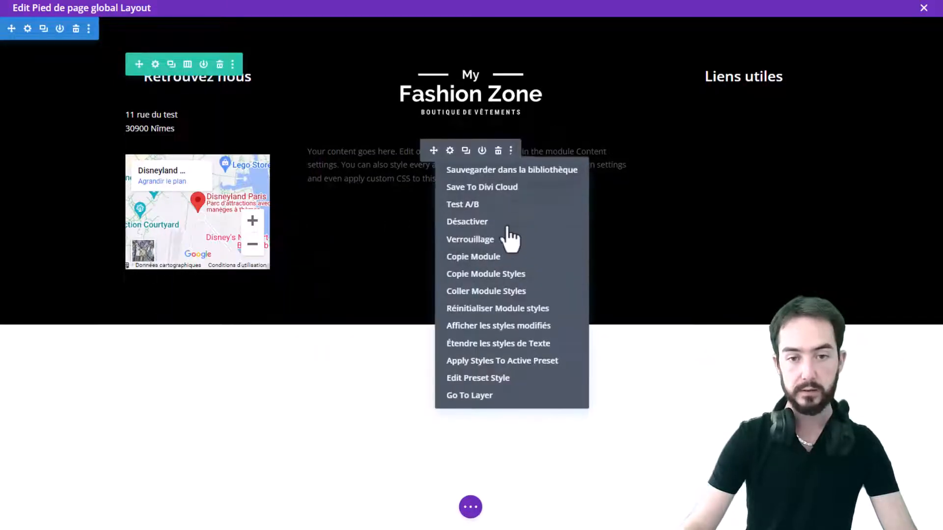
pyautogui.click(481, 292)
# Centre-align the new centre text module's text and save it
pyautogui.click(450, 150)
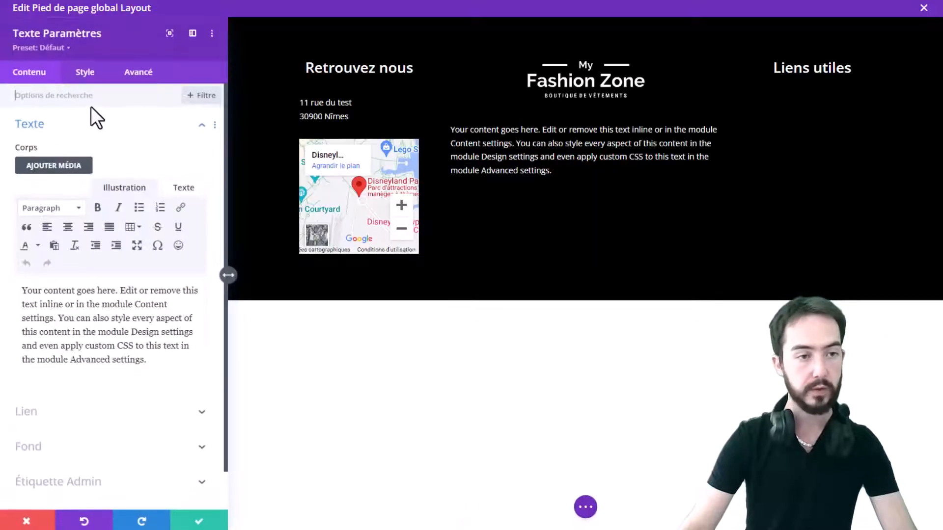
pyautogui.click(78, 75)
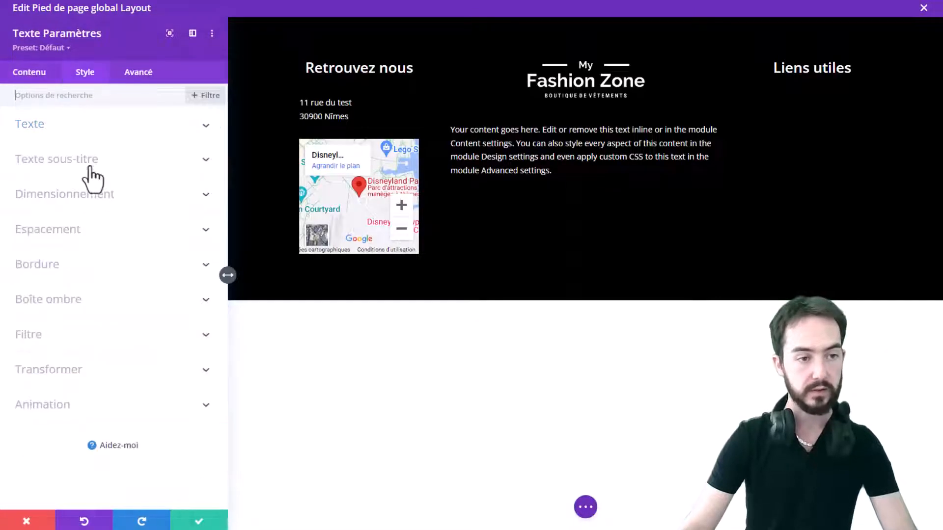
pyautogui.click(137, 131)
pyautogui.scroll(-5, 107, 402)
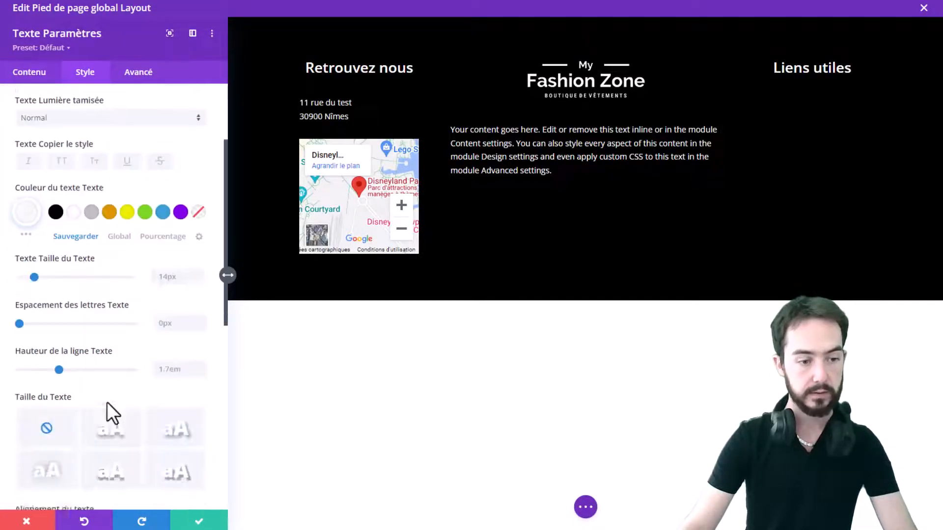
pyautogui.click(80, 372)
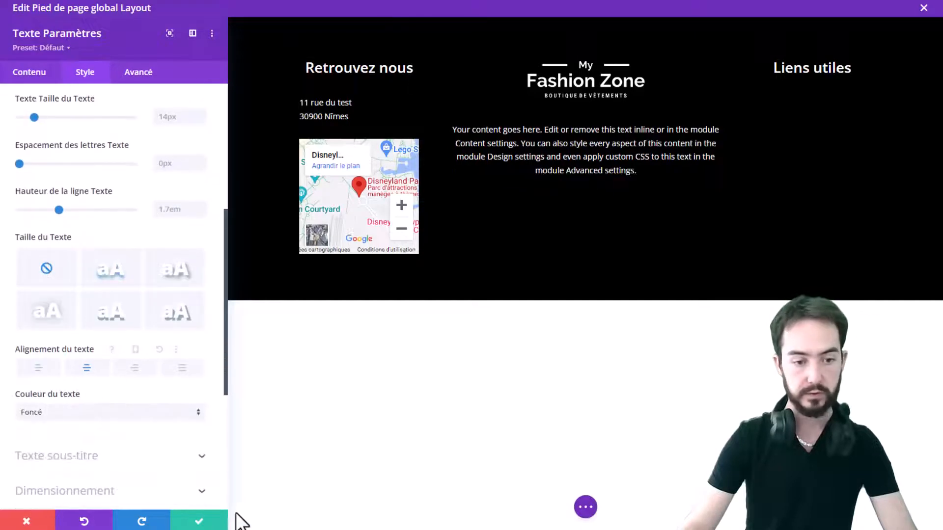
pyautogui.click(199, 520)
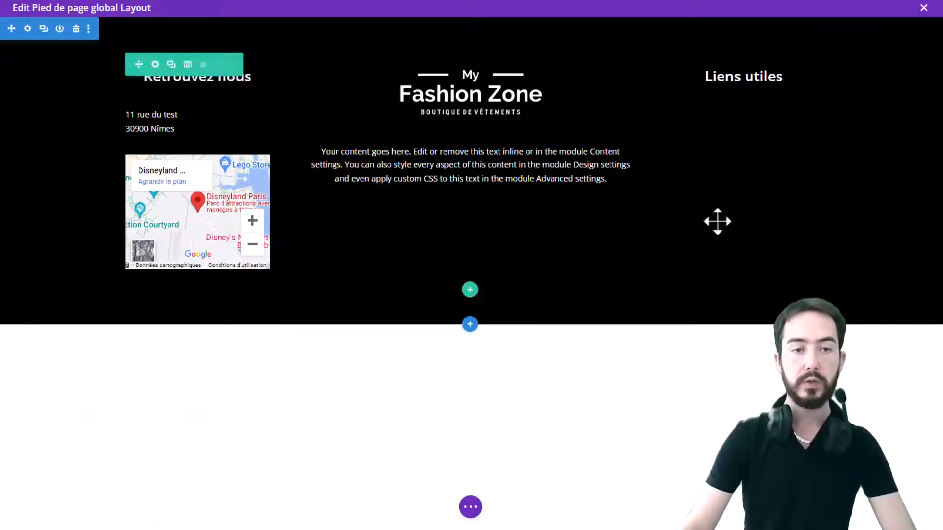
# Open the WordPress Menus page to review the existing menus and their locations
pyautogui.moveTo(745, 106)
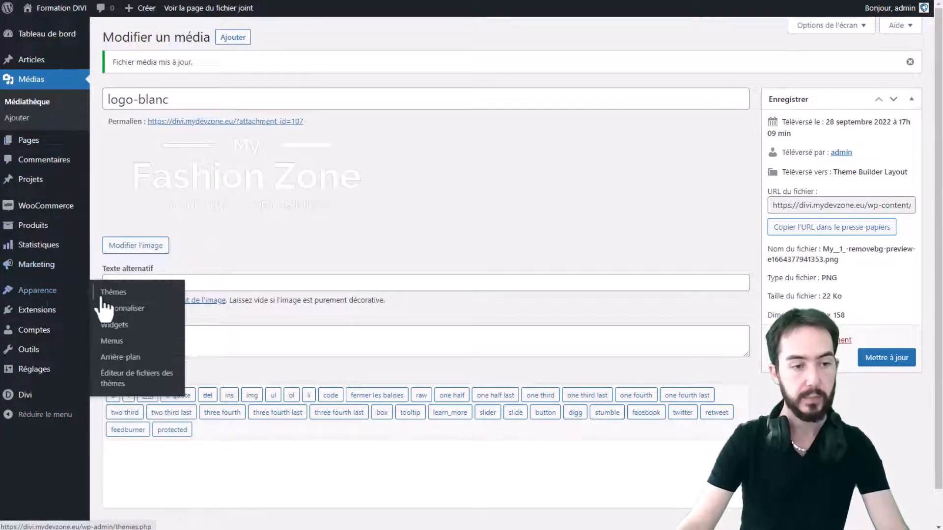
pyautogui.click(111, 341)
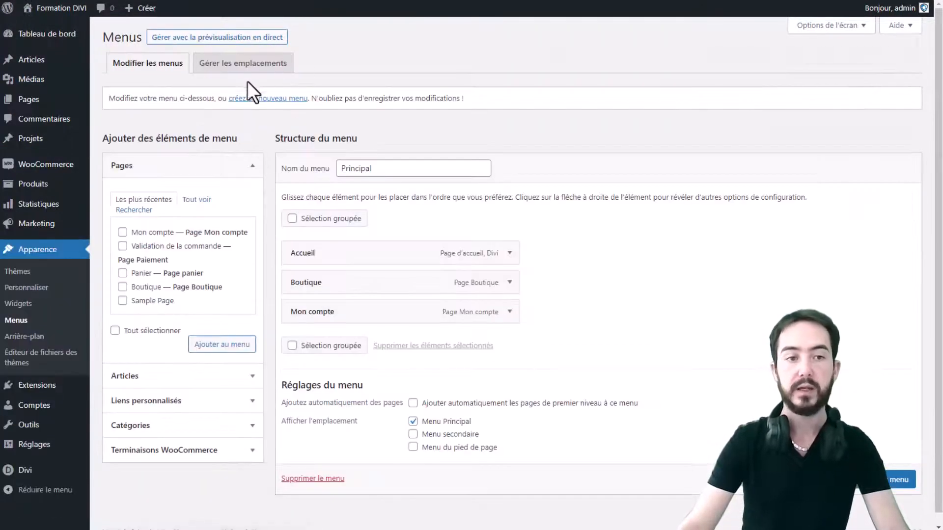
pyautogui.click(243, 99)
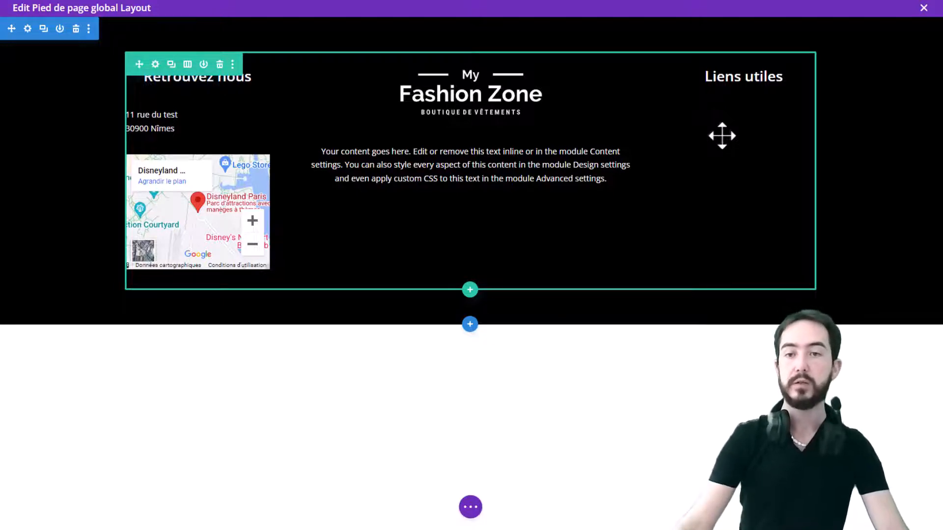
# Add a Text module in the Liens utiles column
pyautogui.moveTo(745, 93)
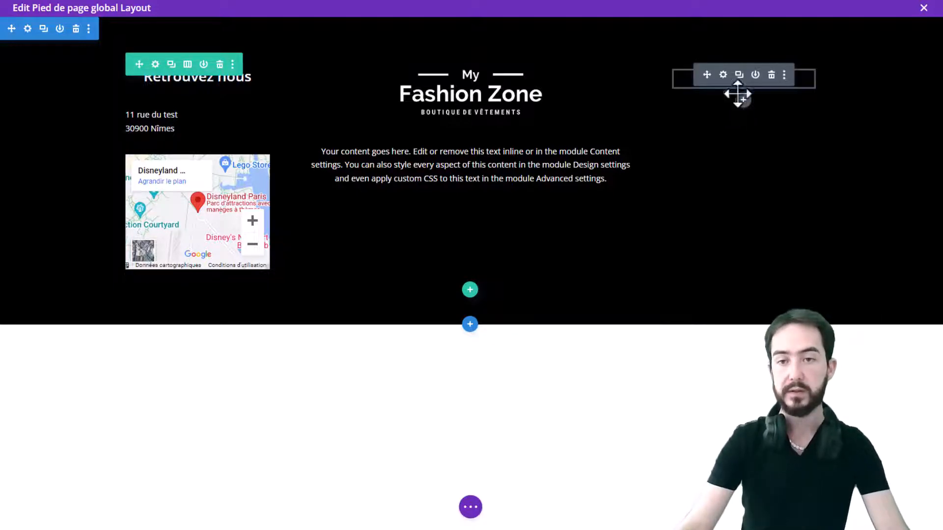
pyautogui.click(743, 100)
pyautogui.write('tex')
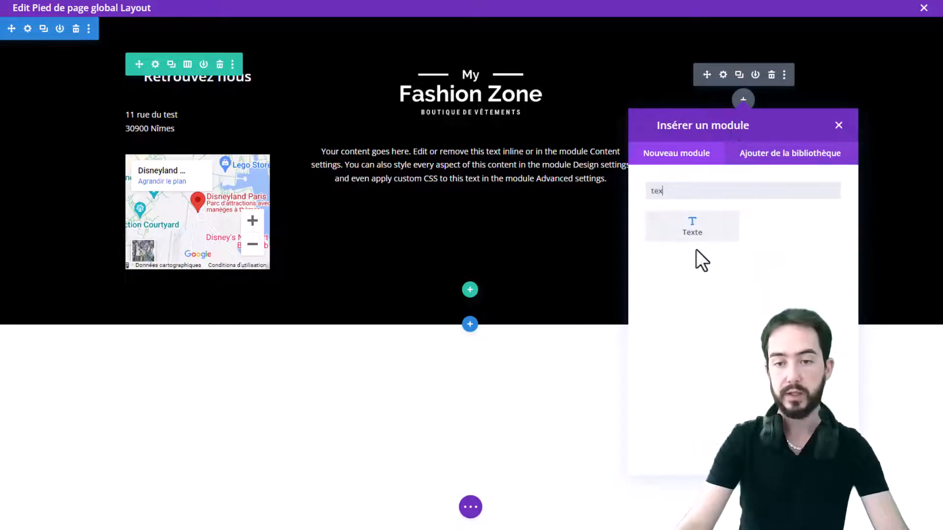
pyautogui.click(726, 223)
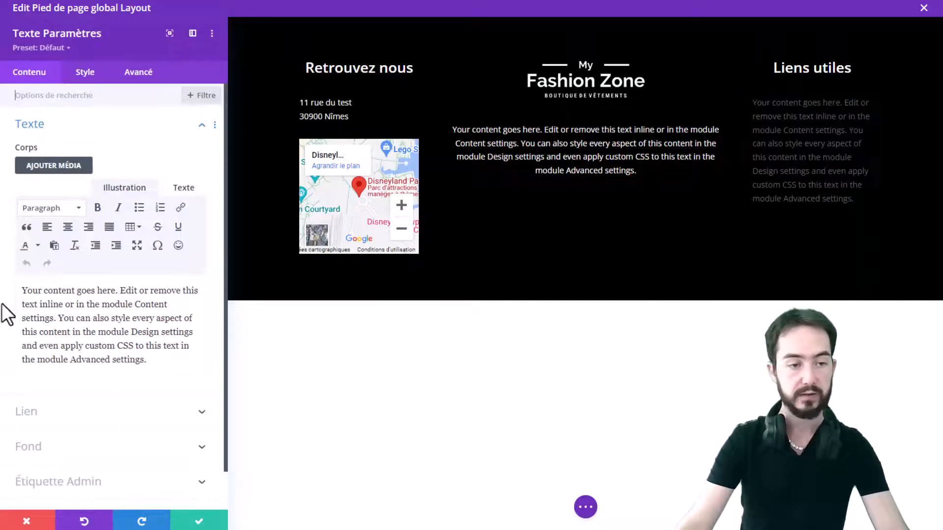
# Replace the new module's placeholder text with two lines: Conditions générales de vente and Mentions légales
pyautogui.tripleClick(84, 311)
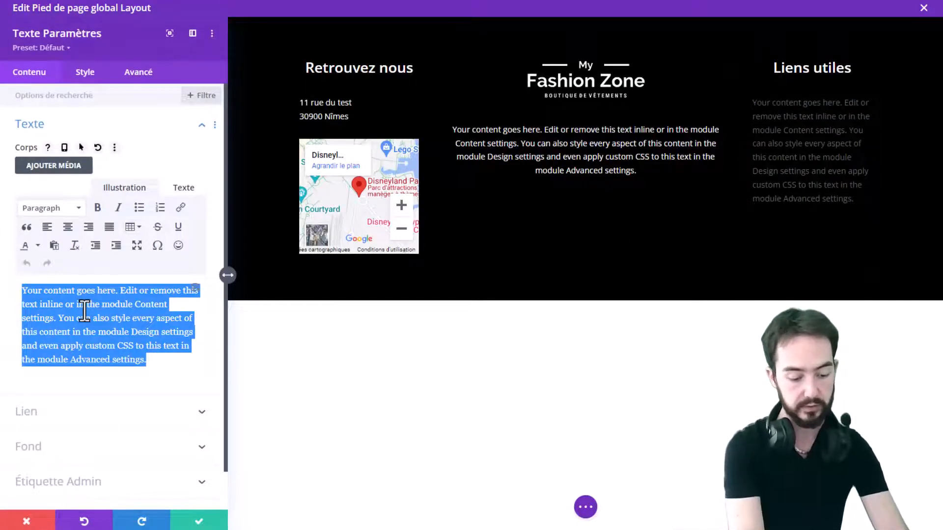
pyautogui.write('Conditions générales de ve')
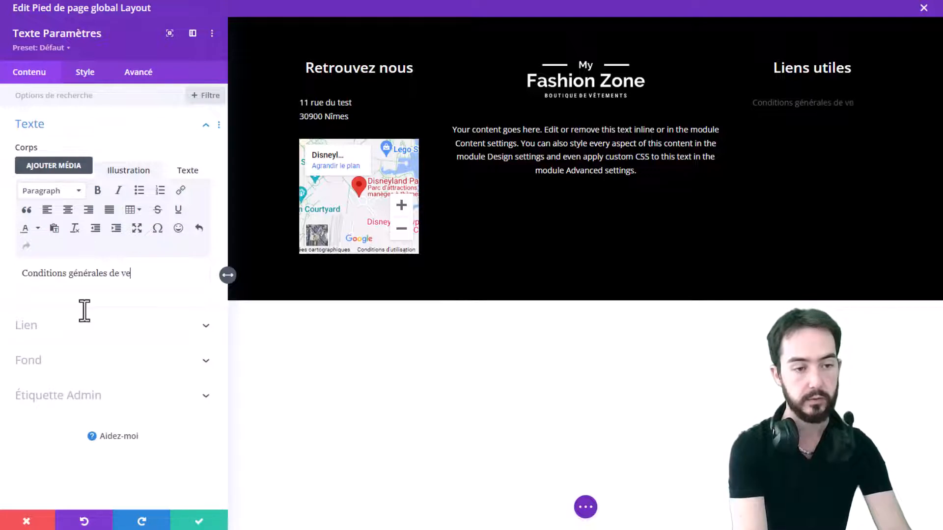
pyautogui.write('nte')
pyautogui.press('Return')
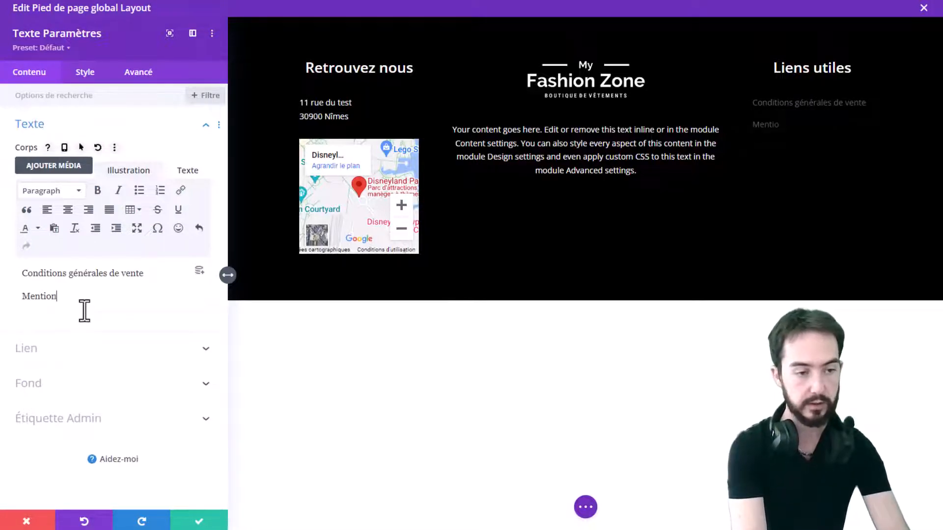
pyautogui.write('Mentions légales')
pyautogui.press('Return')
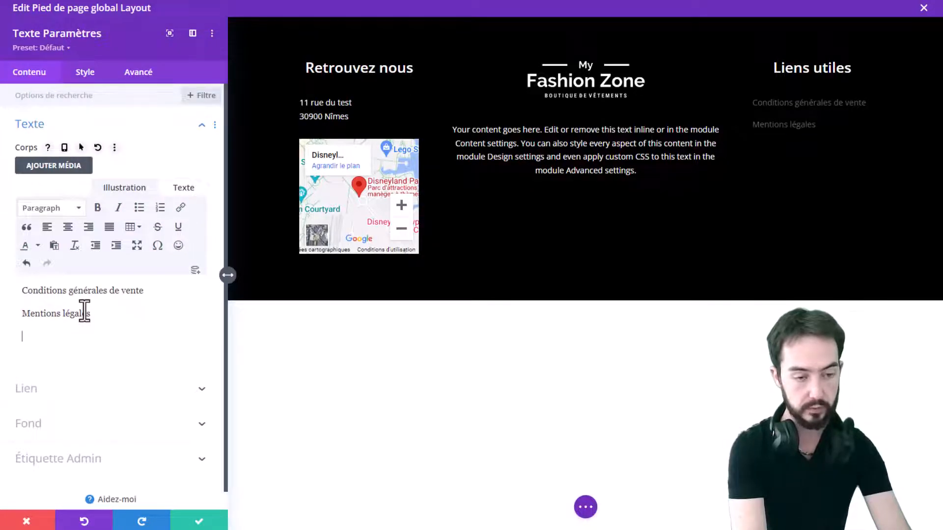
pyautogui.press('BackSpace')
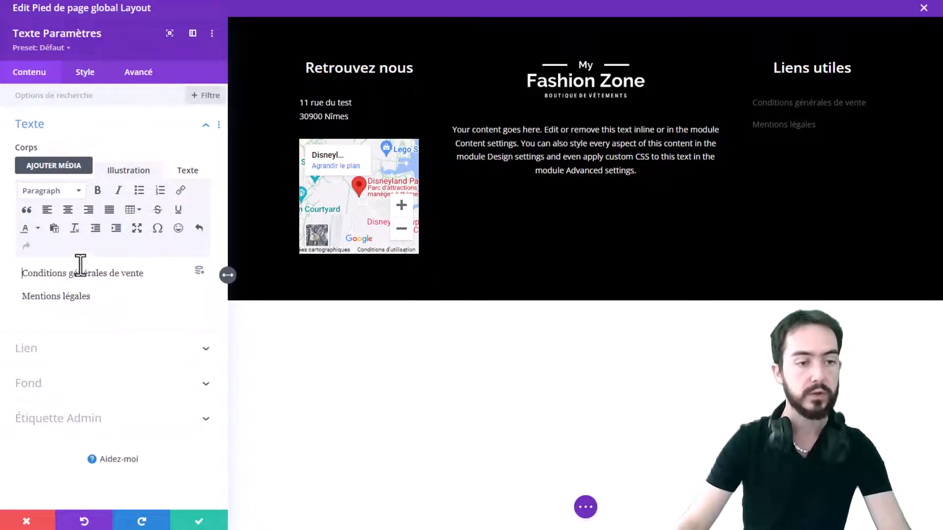
pyautogui.click(139, 191)
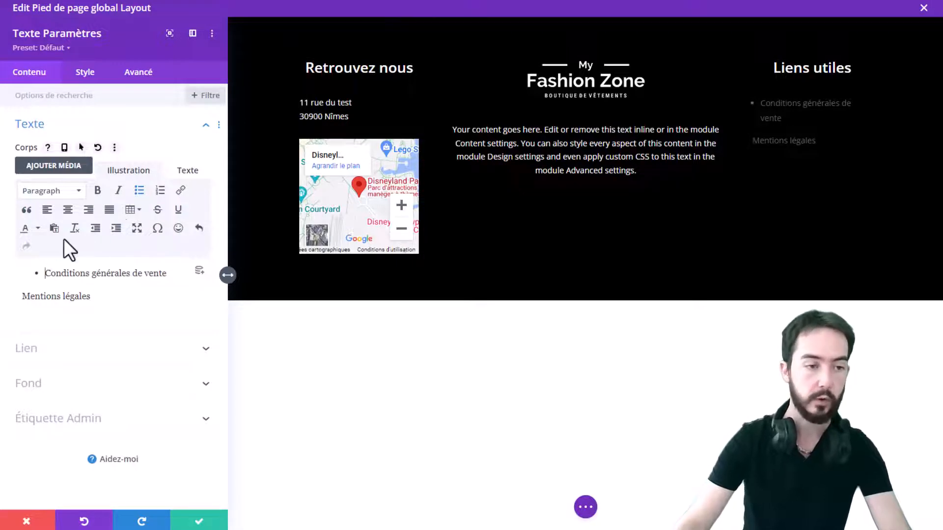
pyautogui.press('BackSpace')
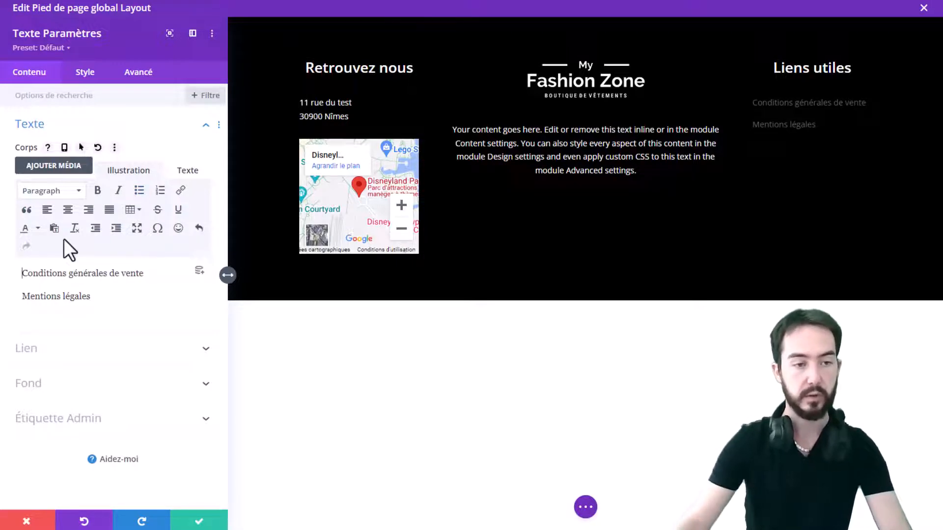
pyautogui.moveTo(144, 274); pyautogui.dragTo(19, 269)
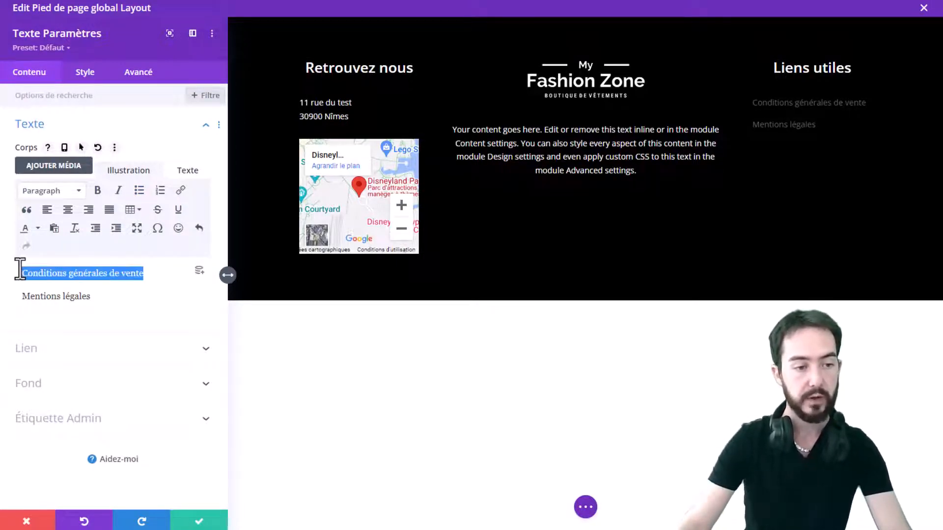
pyautogui.click(180, 190)
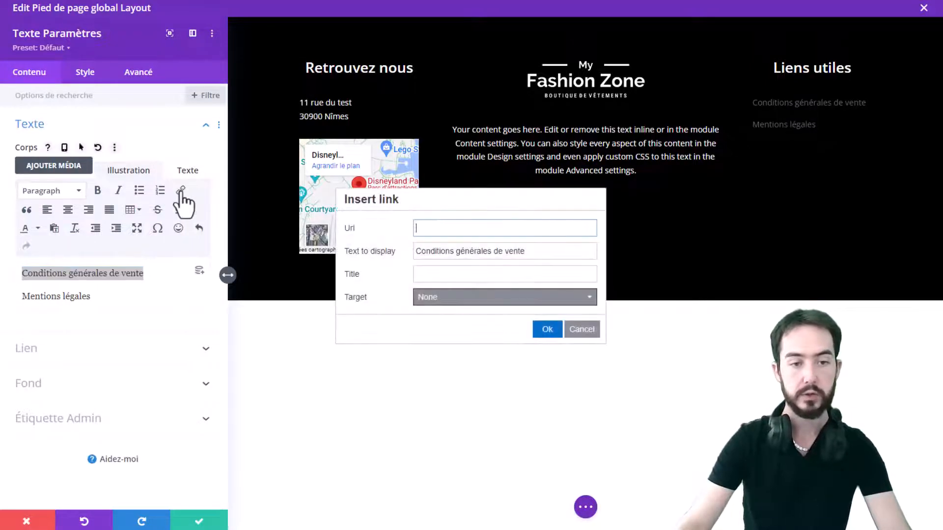
pyautogui.click(471, 228)
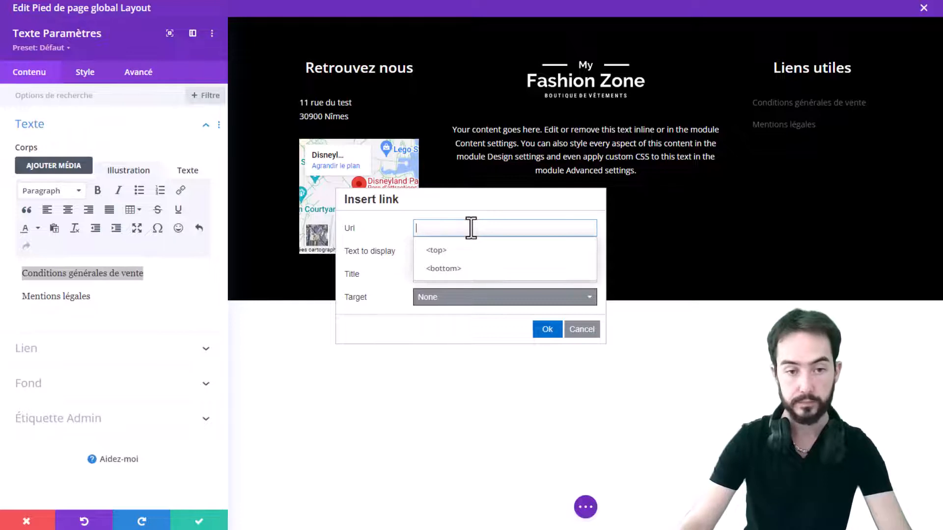
pyautogui.click(388, 229)
pyautogui.click(455, 228)
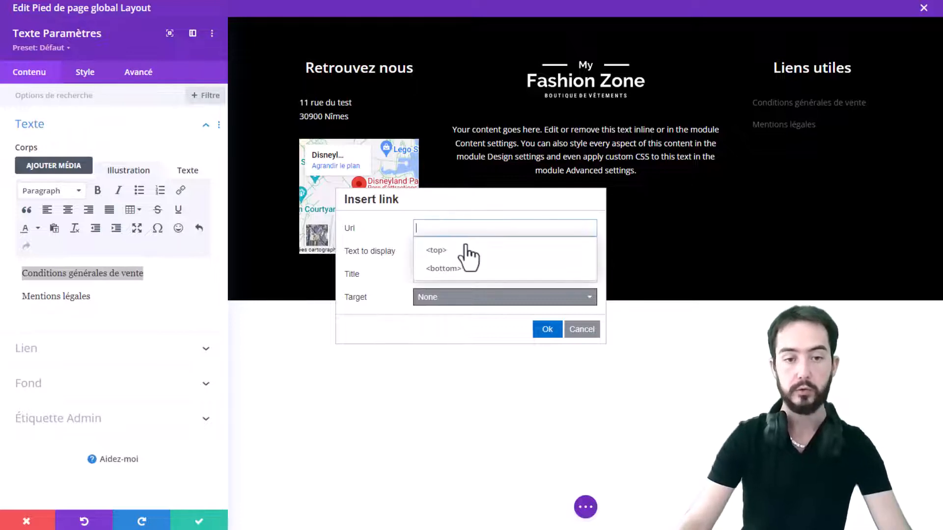
pyautogui.click(480, 211)
pyautogui.click(462, 227)
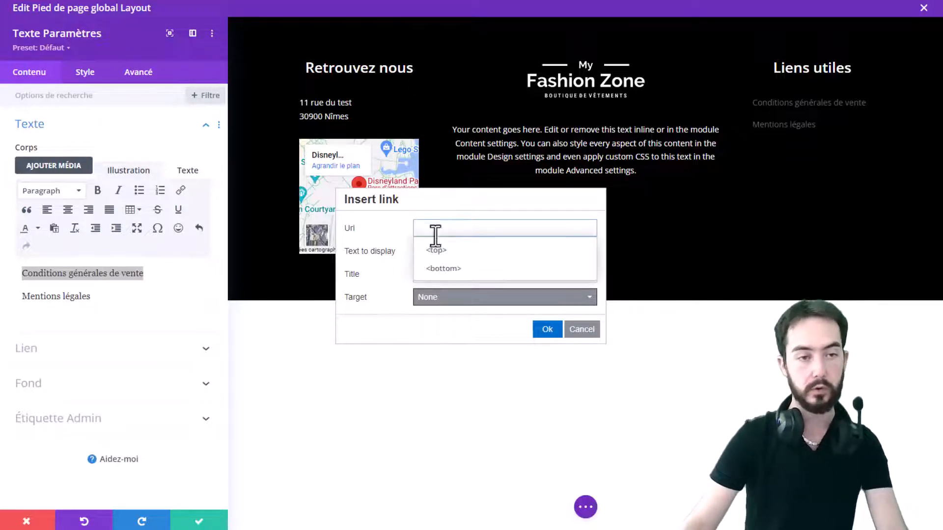
pyautogui.write('https://')
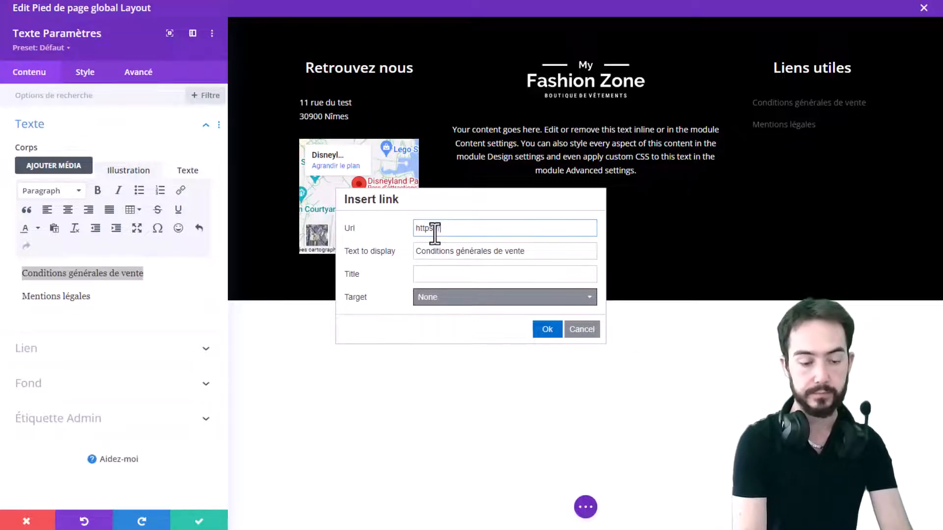
pyautogui.write('google.co')
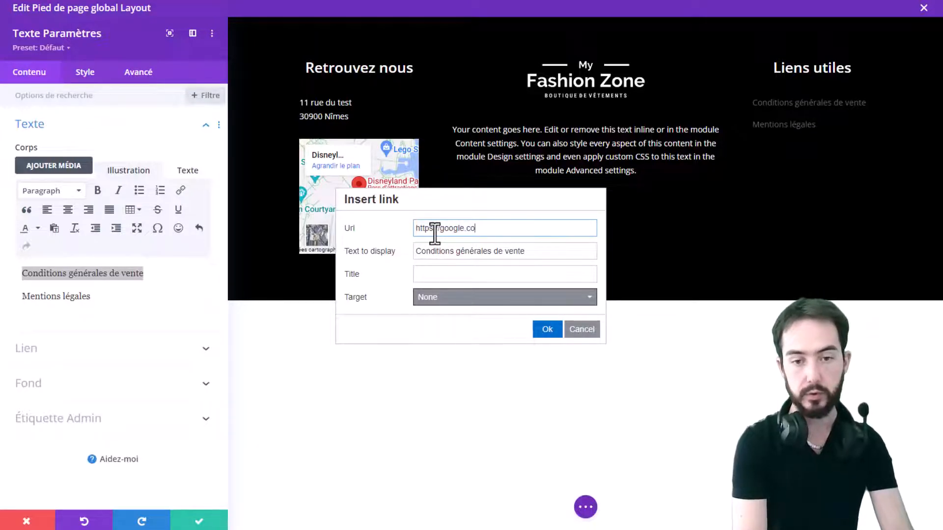
pyautogui.write('m')
pyautogui.press('Tab')
pyautogui.tripleClick(435, 233)
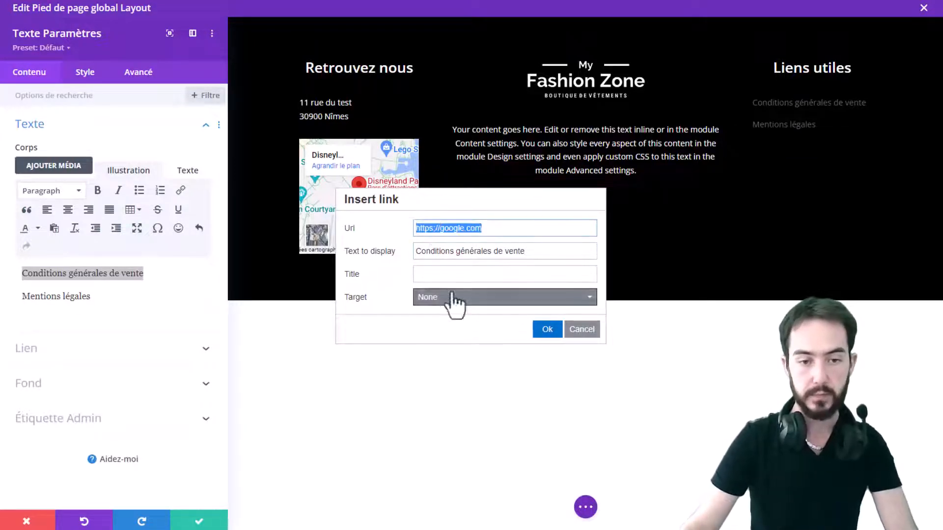
pyautogui.click(486, 299)
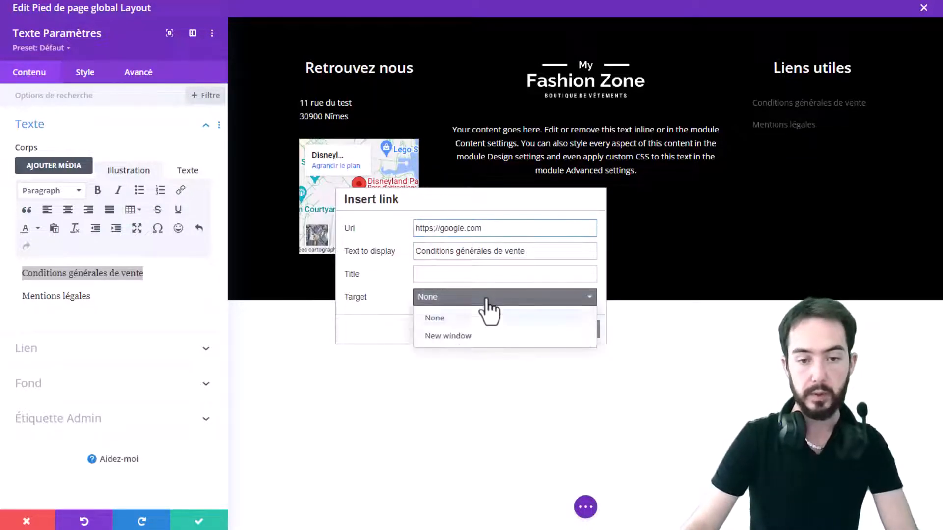
pyautogui.click(444, 336)
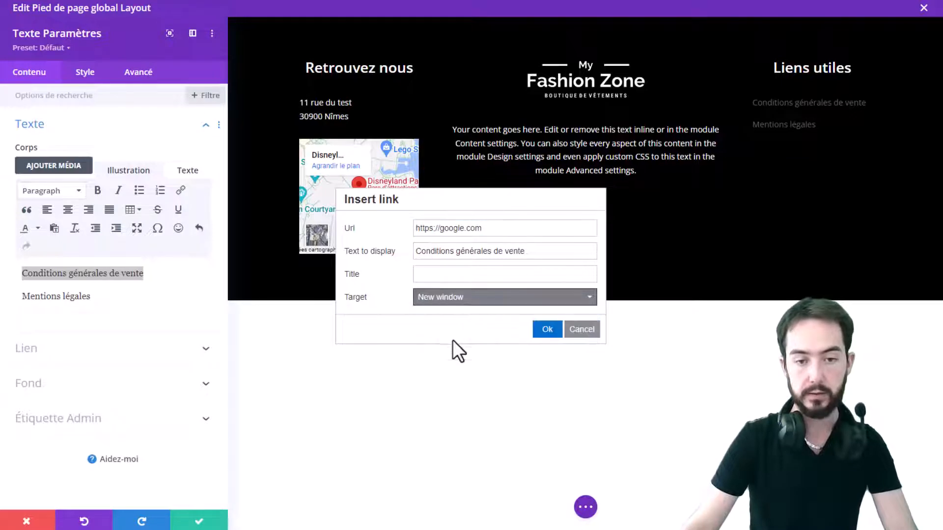
pyautogui.tripleClick(508, 231)
pyautogui.hotkey('ctrl', 'c')
pyautogui.click(546, 327)
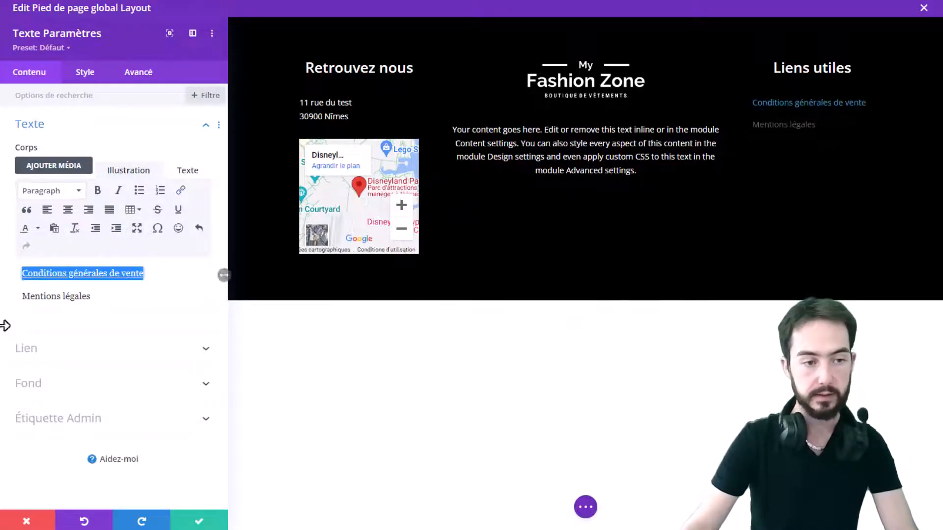
pyautogui.moveTo(91, 297); pyautogui.dragTo(24, 300)
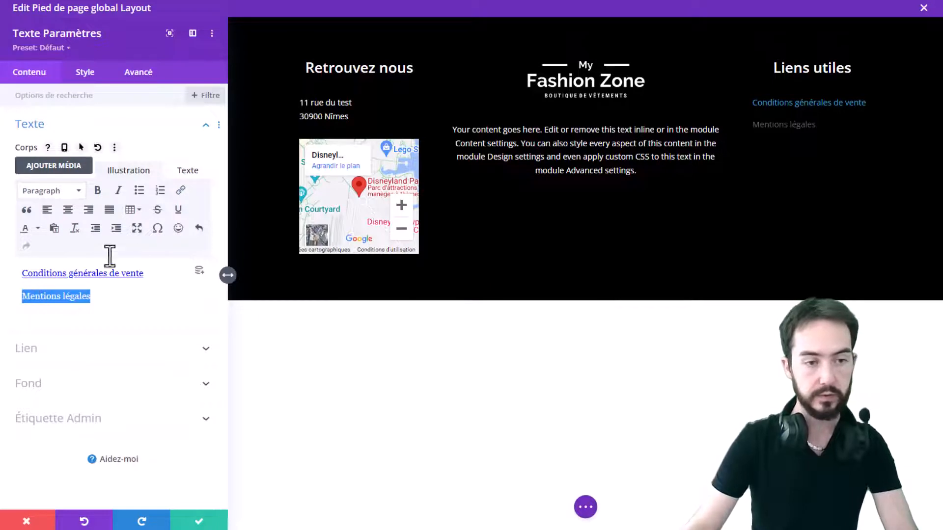
pyautogui.click(180, 190)
pyautogui.hotkey('ctrl', 'v')
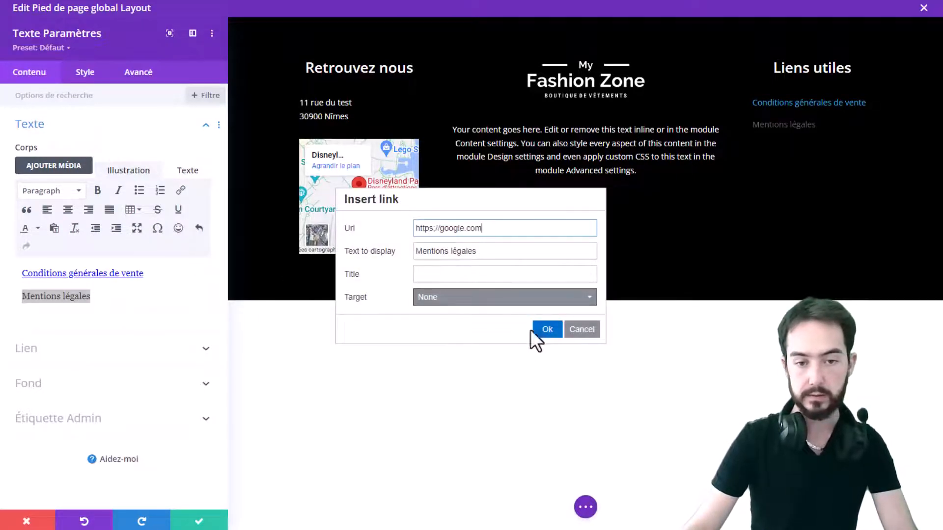
pyautogui.click(502, 299)
pyautogui.click(450, 335)
pyautogui.click(546, 330)
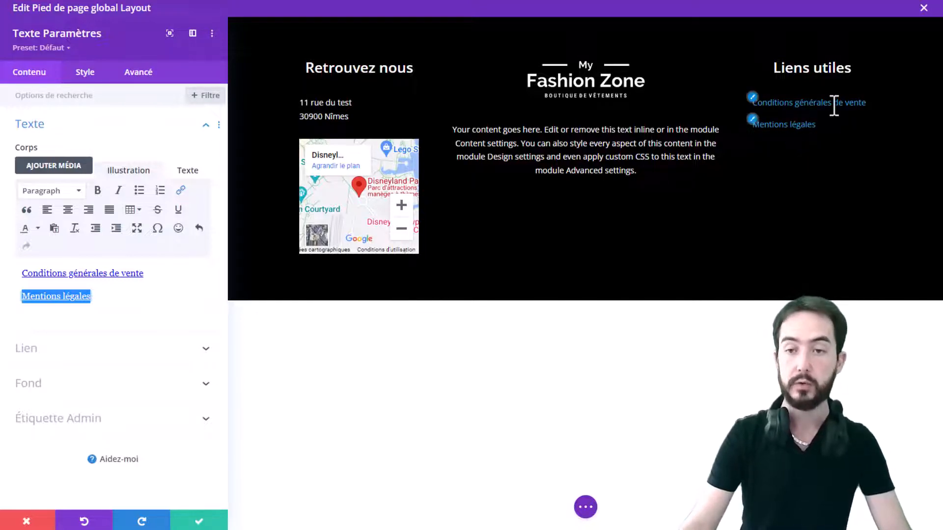
# In the HTML source, add style="color:white;" to both links and save the module
pyautogui.click(190, 172)
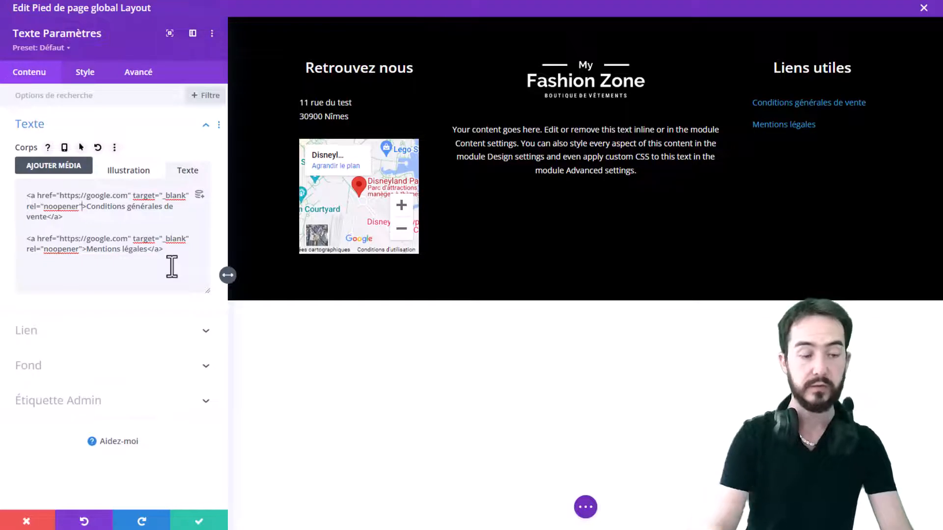
pyautogui.write('style="color')
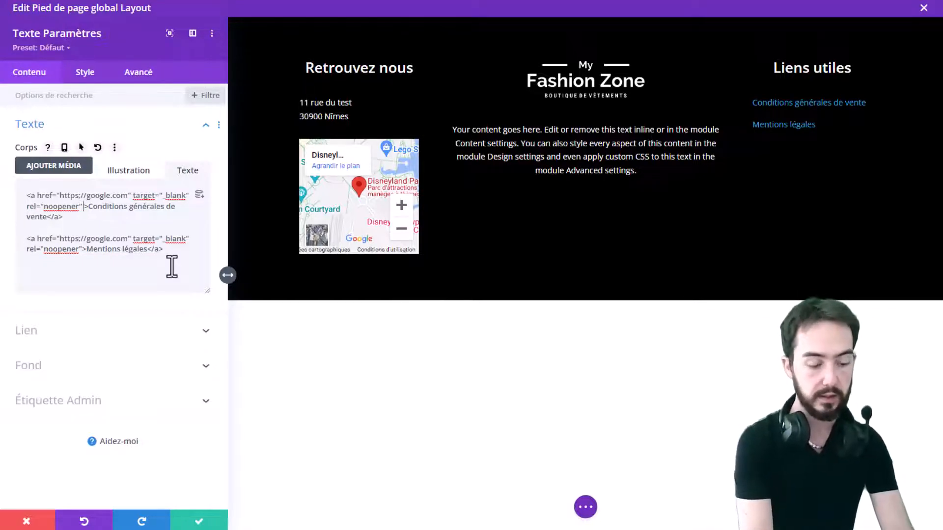
pyautogui.write('"')
pyautogui.press('Left')
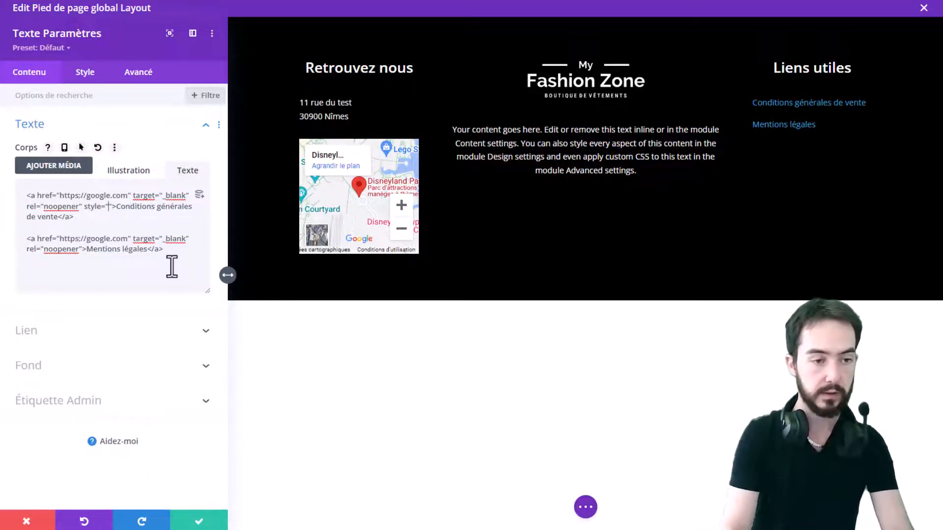
pyautogui.write('color:w')
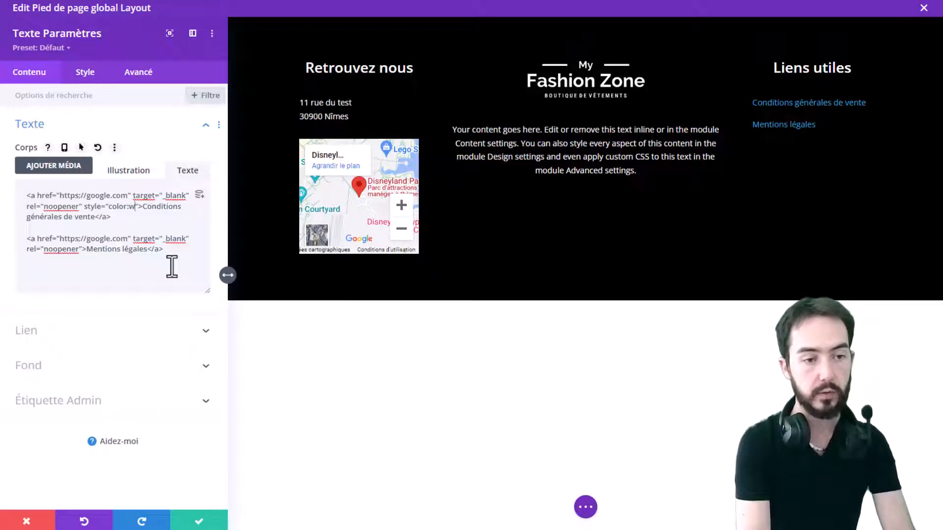
pyautogui.write('hite;')
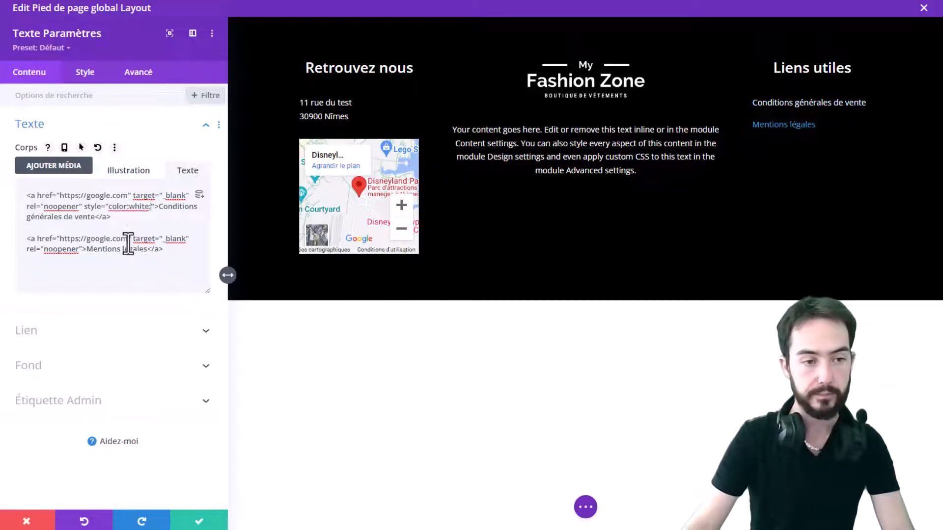
pyautogui.moveTo(153, 206); pyautogui.dragTo(87, 212)
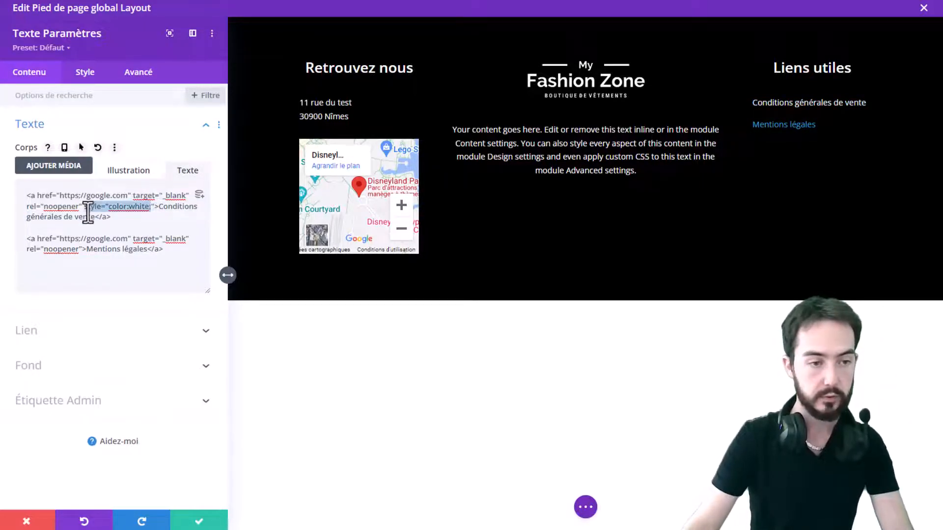
pyautogui.click(83, 249)
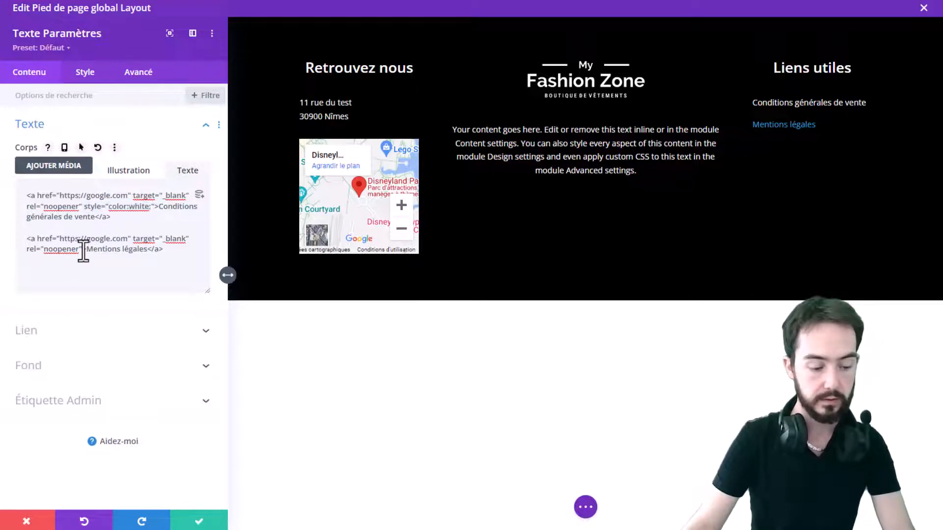
pyautogui.write('style="color:white;"')
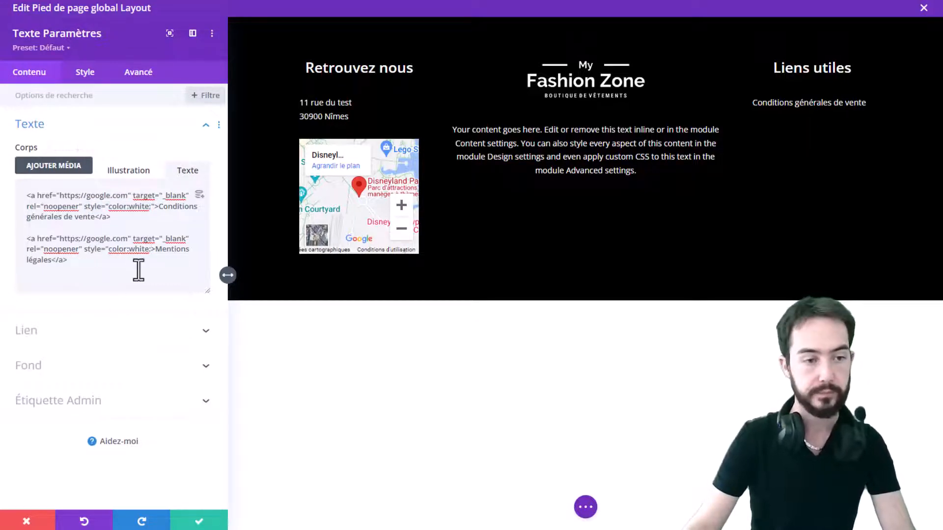
pyautogui.write('"')
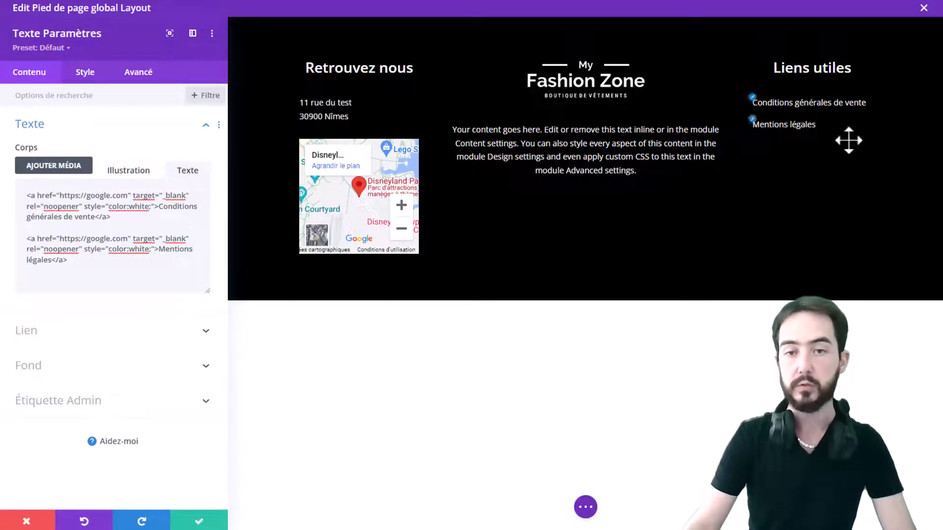
pyautogui.click(202, 522)
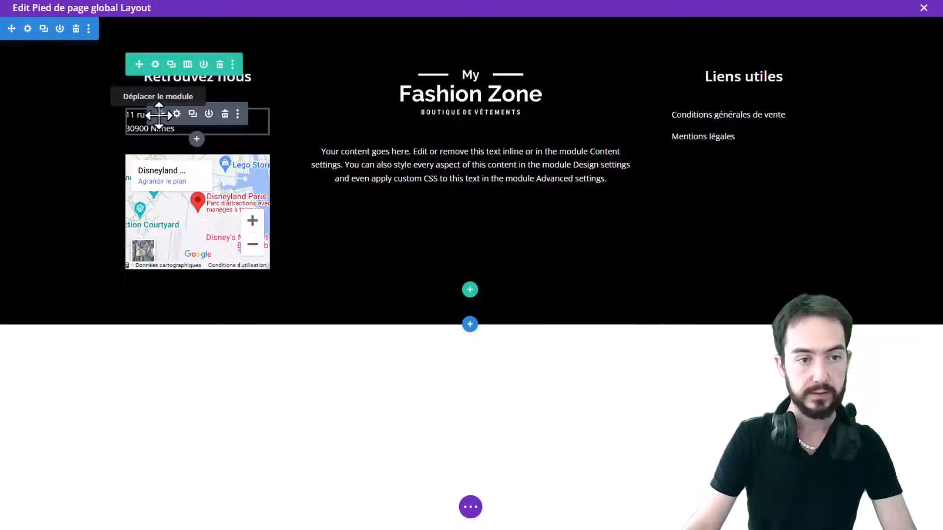
# Move the address module and the map module from the left column into the middle column
pyautogui.moveTo(158, 116); pyautogui.dragTo(437, 143)
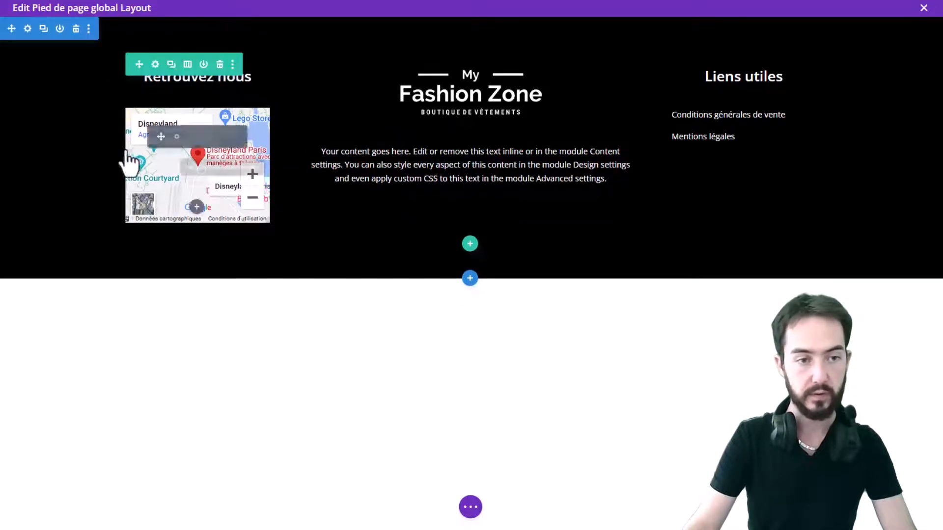
pyautogui.moveTo(149, 145); pyautogui.dragTo(472, 224)
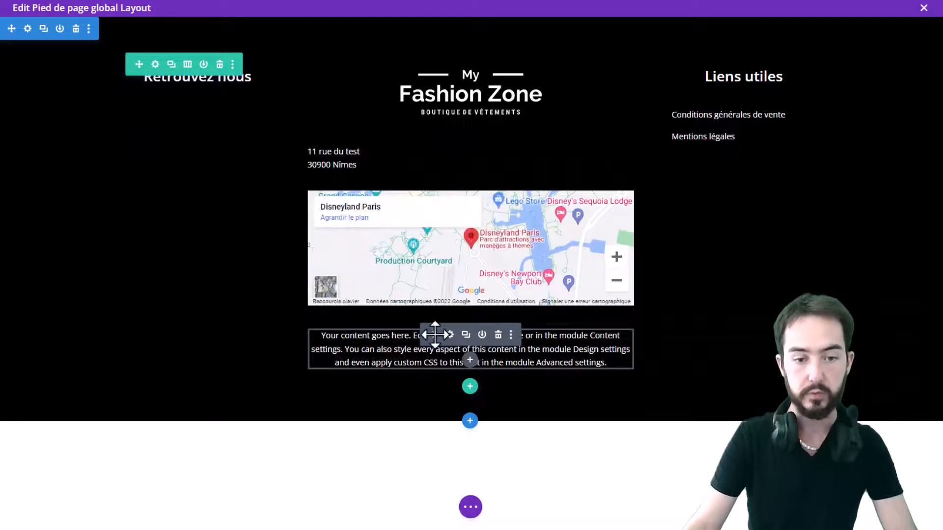
# Try to drag the placeholder text module from the middle column into the left column
pyautogui.moveTo(434, 334); pyautogui.dragTo(160, 111)
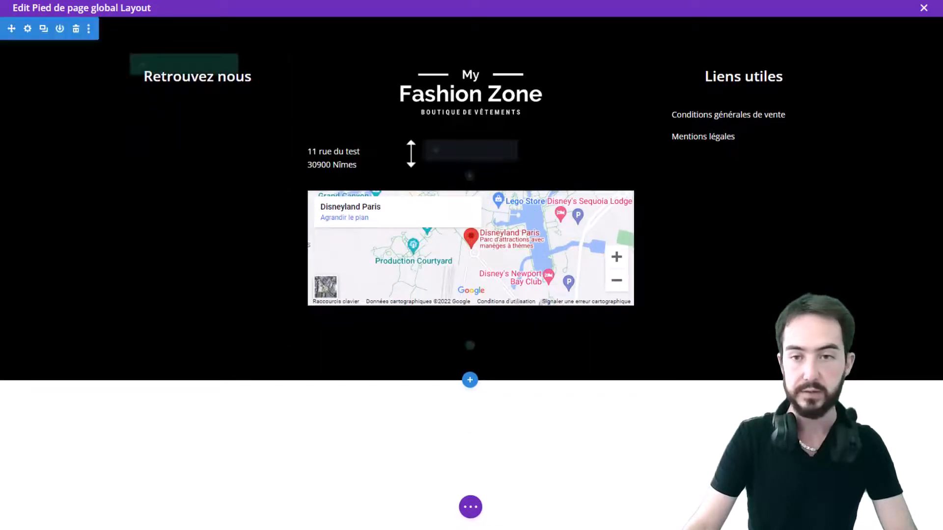
pyautogui.hotkey('ctrl', 'z')
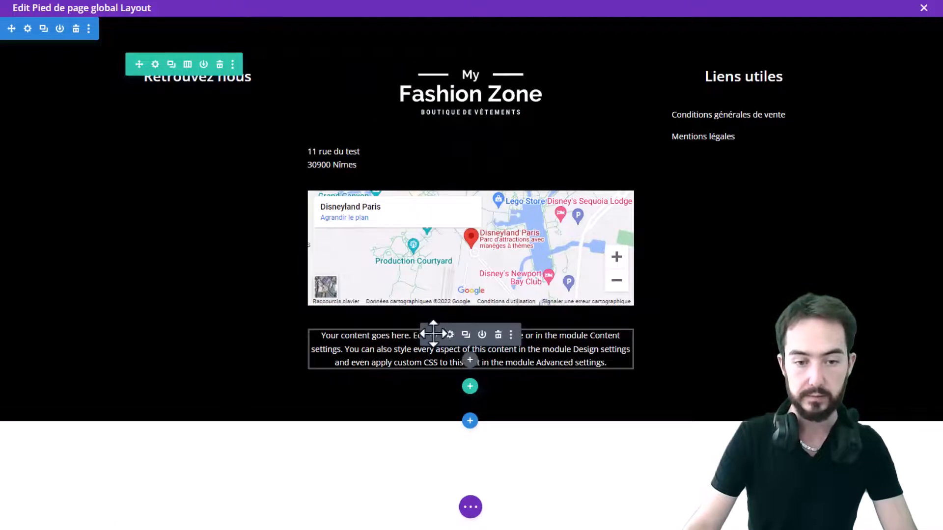
pyautogui.moveTo(434, 333); pyautogui.dragTo(161, 101)
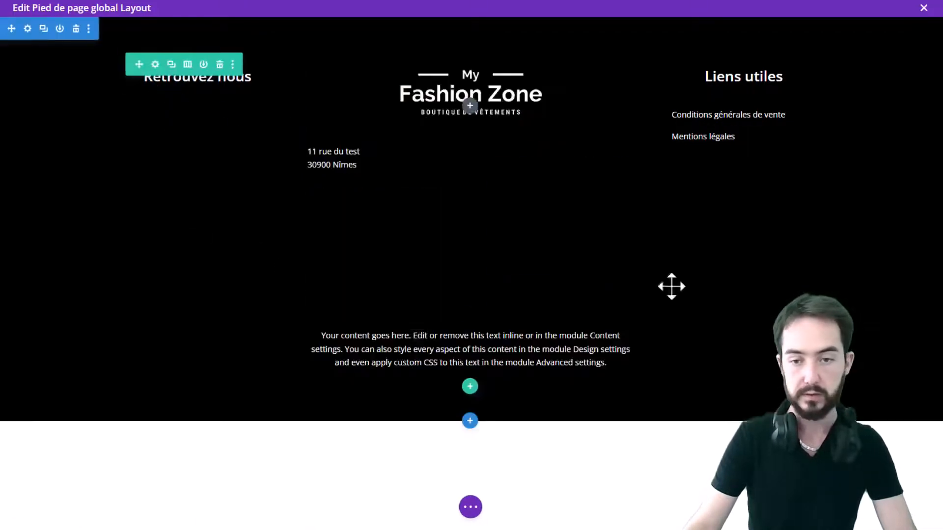
# Move the placeholder text module from the middle column into the left column below its heading, using the layer tree
pyautogui.click(470, 507)
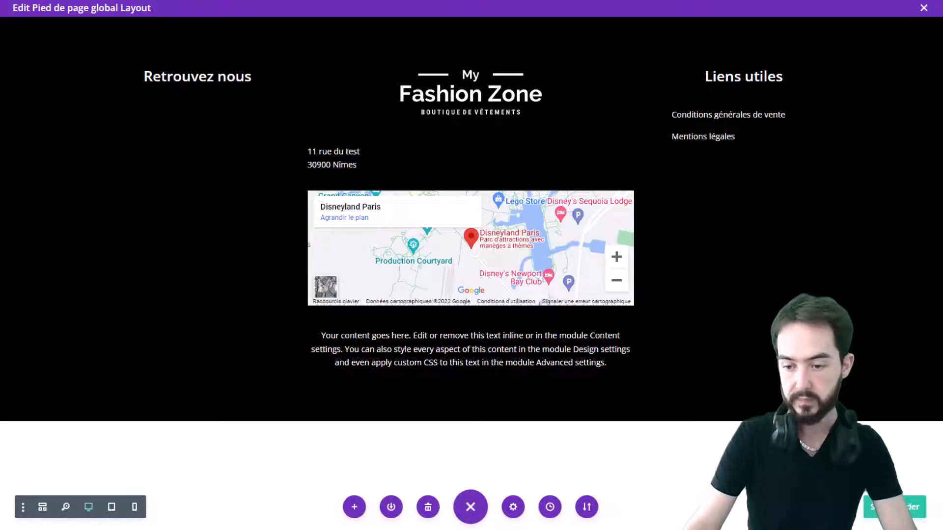
pyautogui.click(822, 507)
pyautogui.click(270, 223)
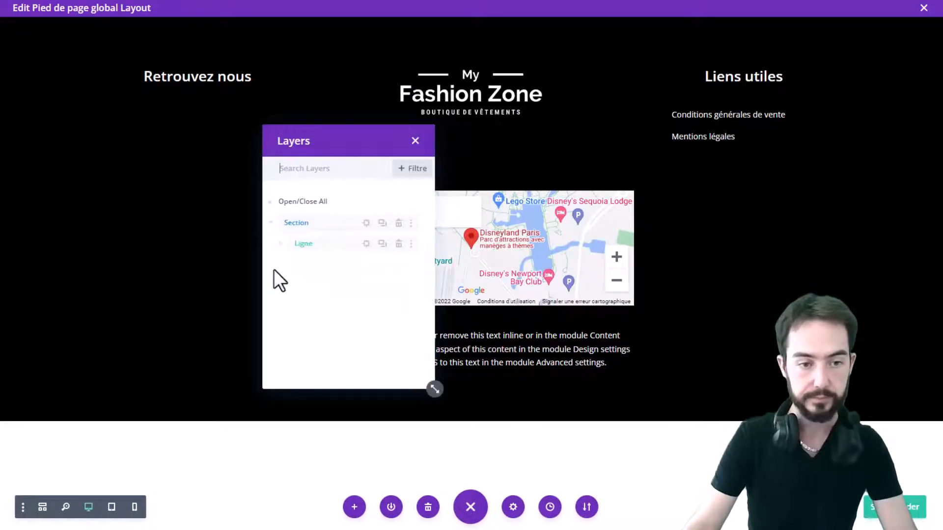
pyautogui.click(280, 244)
pyautogui.click(291, 285)
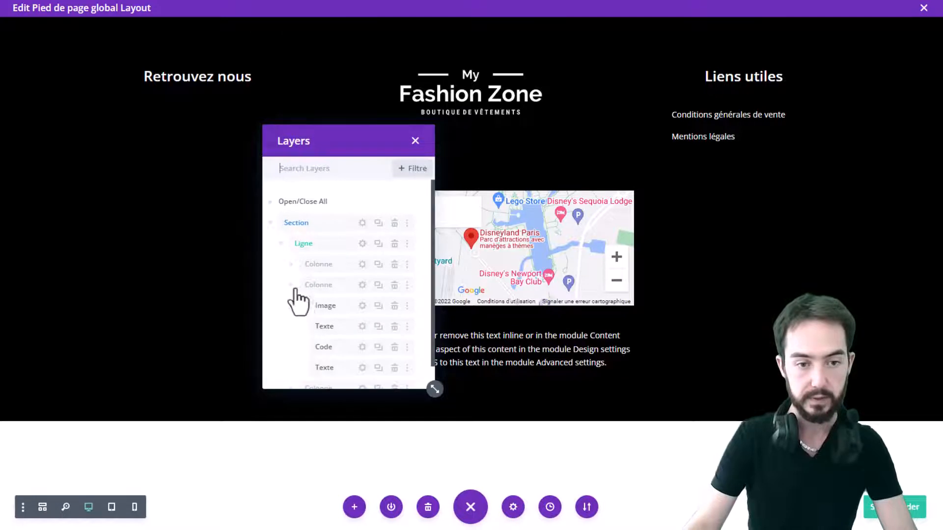
pyautogui.click(292, 264)
pyautogui.scroll(-2, 358, 261)
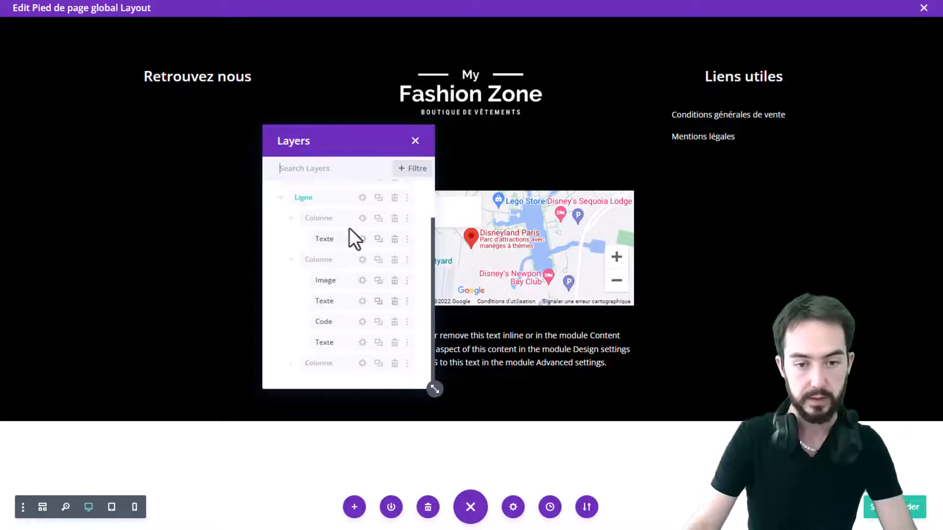
pyautogui.moveTo(351, 139); pyautogui.dragTo(785, 99)
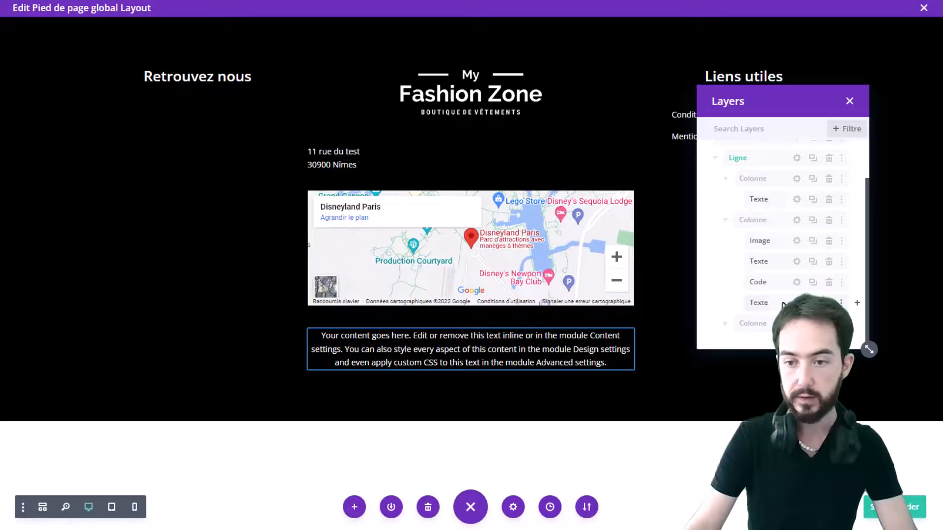
pyautogui.moveTo(784, 304); pyautogui.dragTo(782, 233)
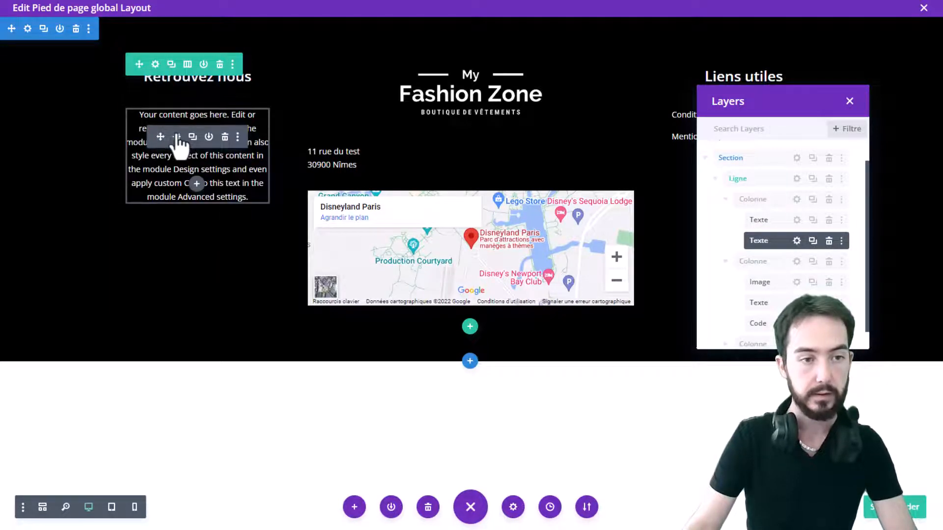
# Set the left column text module's text alignment to left and save the module
pyautogui.click(177, 138)
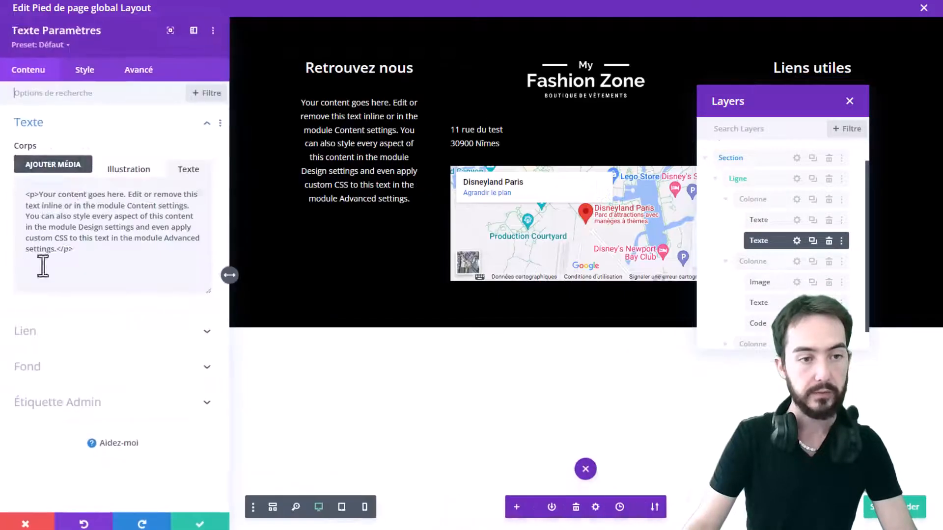
pyautogui.click(87, 80)
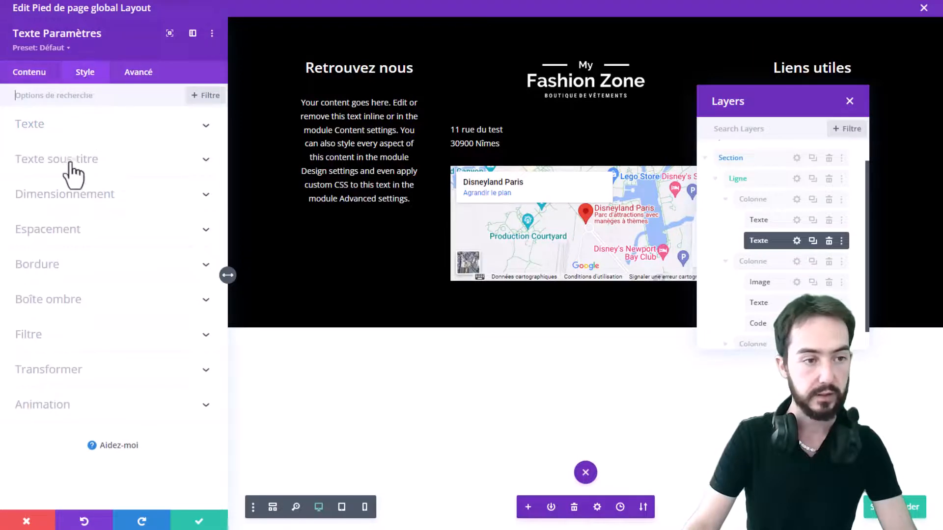
pyautogui.click(77, 126)
pyautogui.scroll(-7, 90, 295)
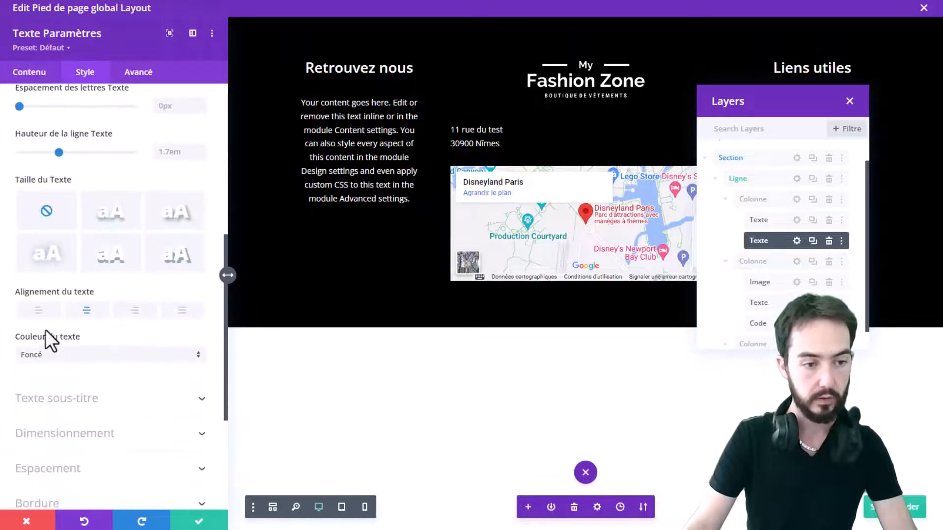
pyautogui.click(173, 523)
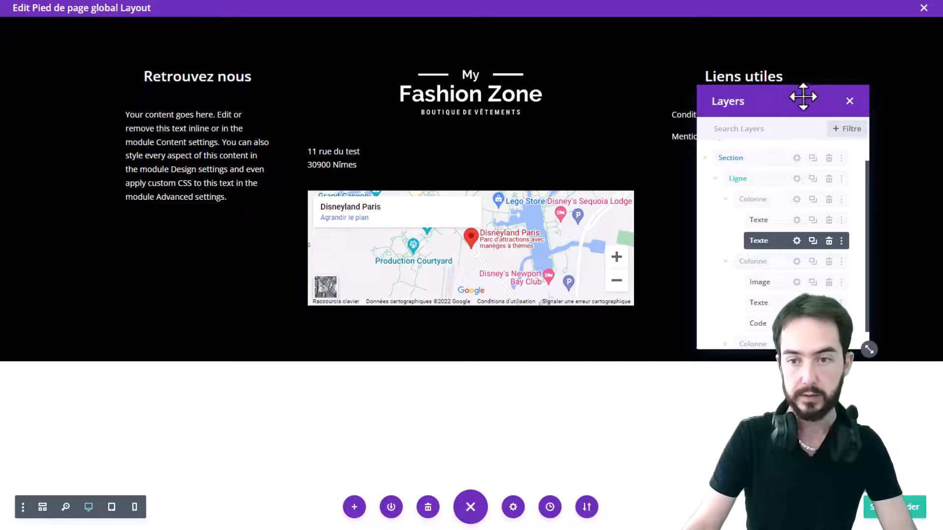
pyautogui.click(849, 101)
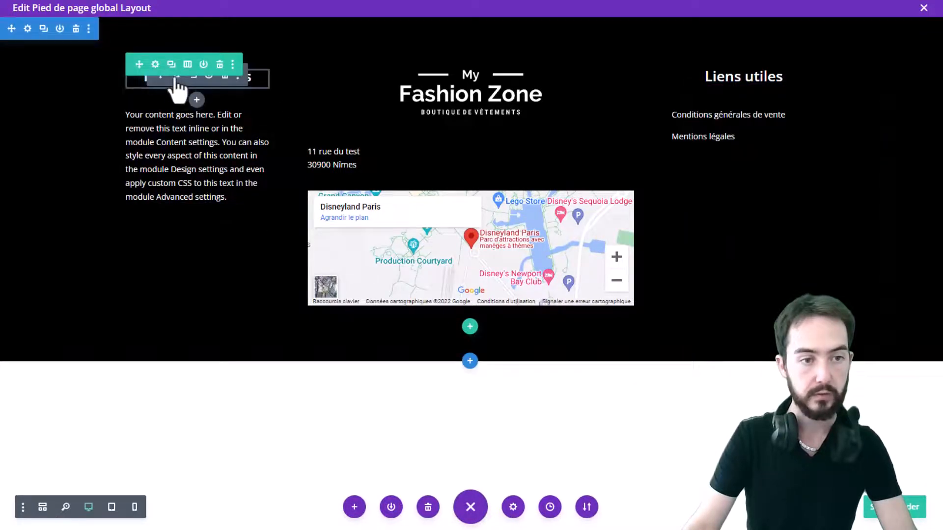
# Rename the left column heading from its current title to À propos and save the module
pyautogui.click(176, 79)
pyautogui.click(128, 170)
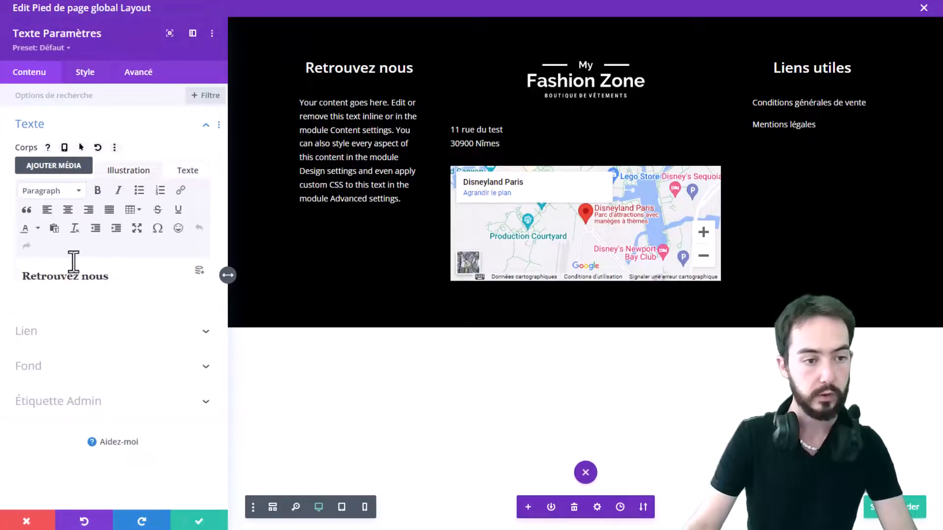
pyautogui.doubleClick(75, 275)
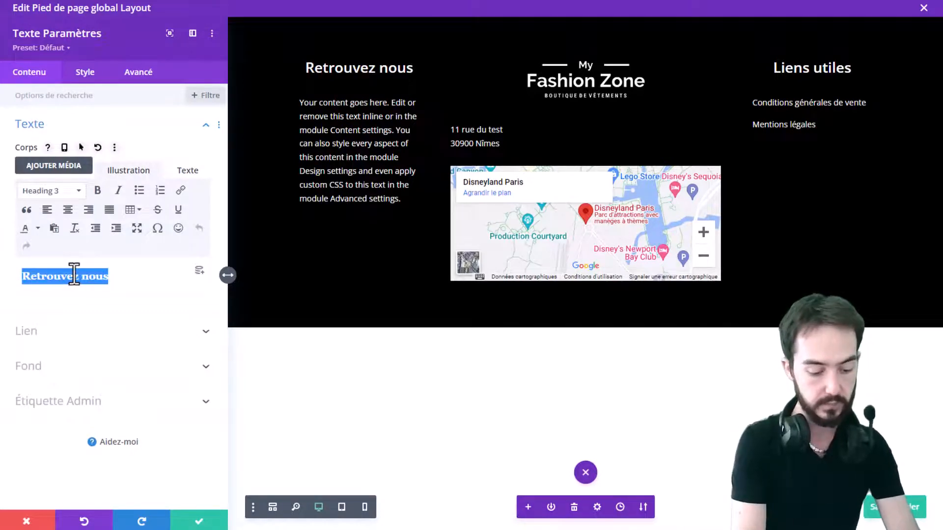
pyautogui.write('À propos')
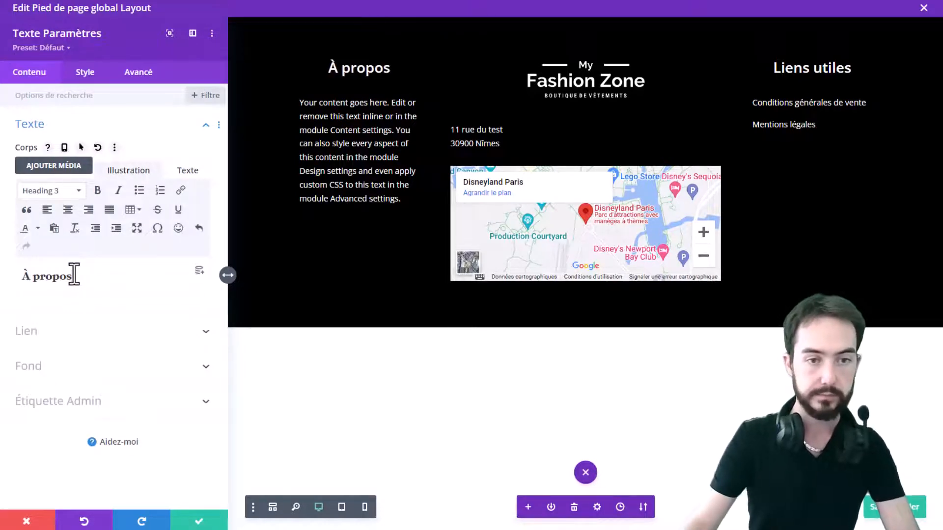
pyautogui.click(199, 522)
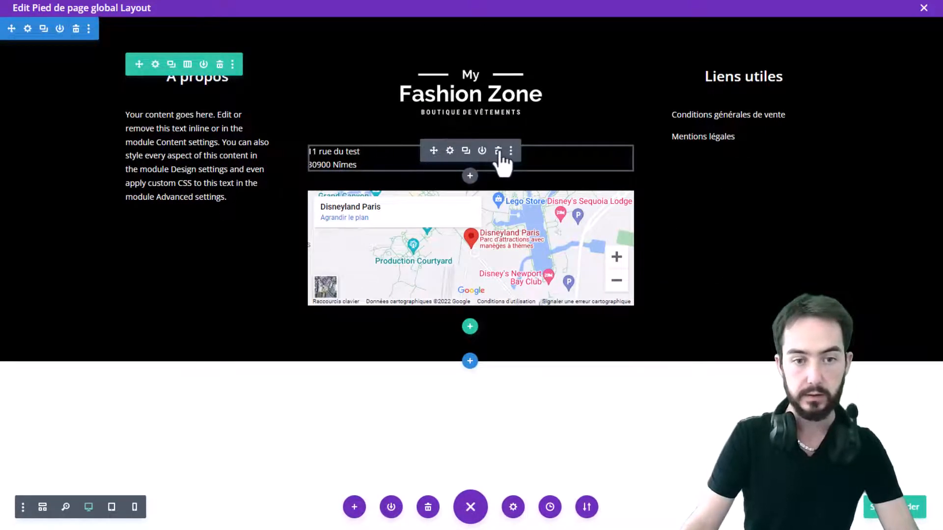
# Delete the address text module from the middle column
pyautogui.click(499, 152)
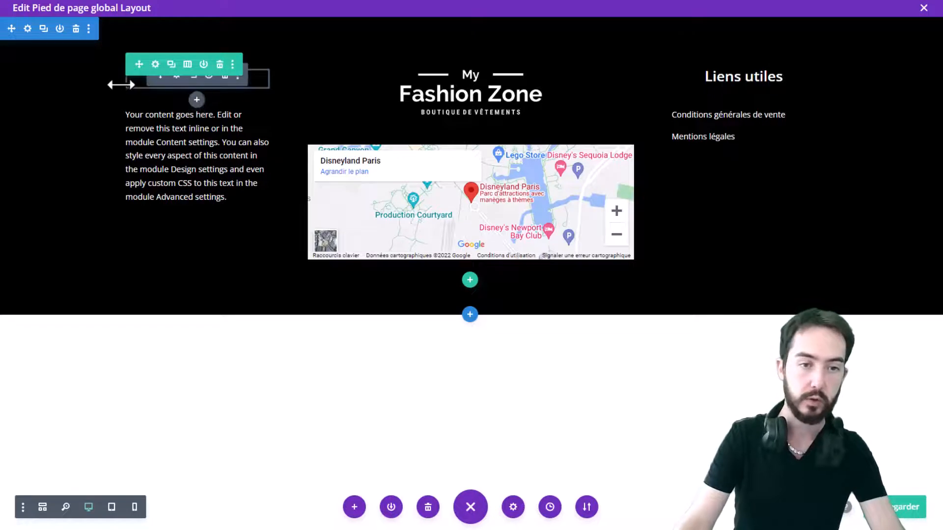
pyautogui.scroll(-2, 533, 167)
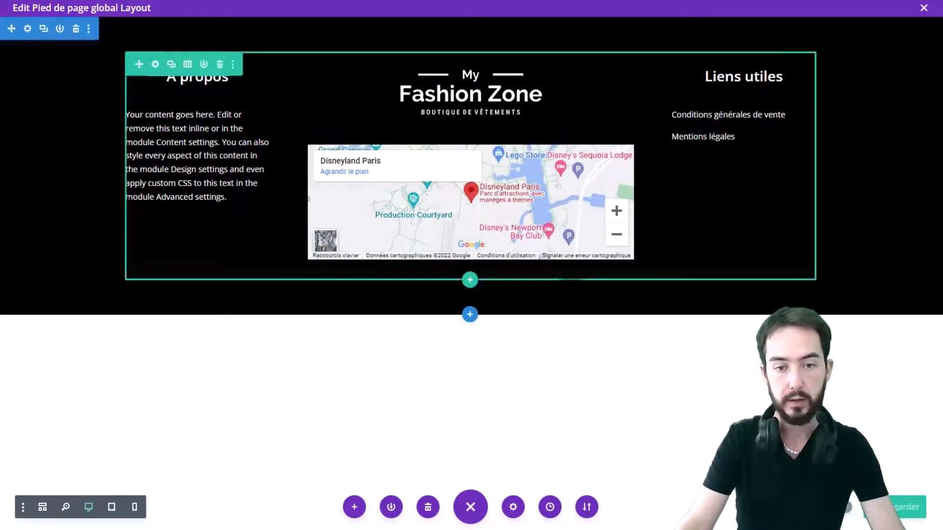
# Insert a new Text module below the map in the middle column
pyautogui.click(470, 281)
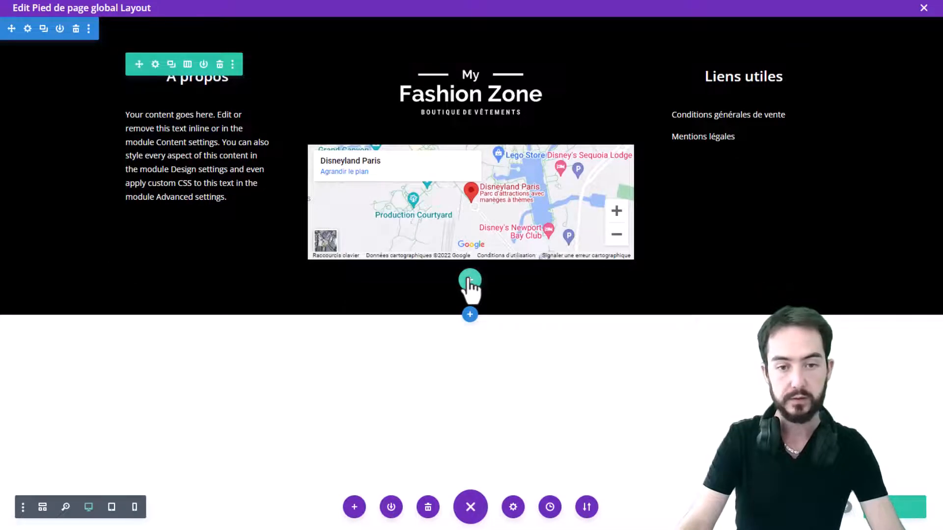
pyautogui.click(399, 381)
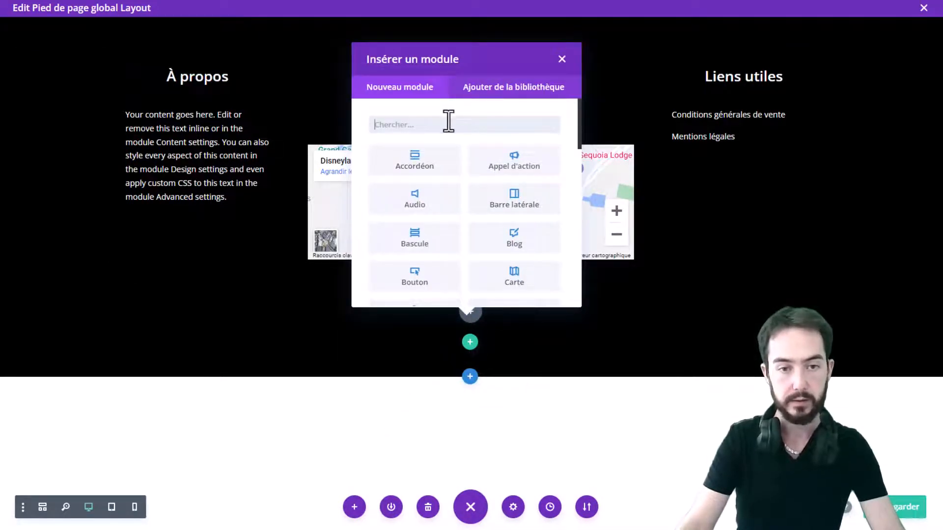
pyautogui.write('tex')
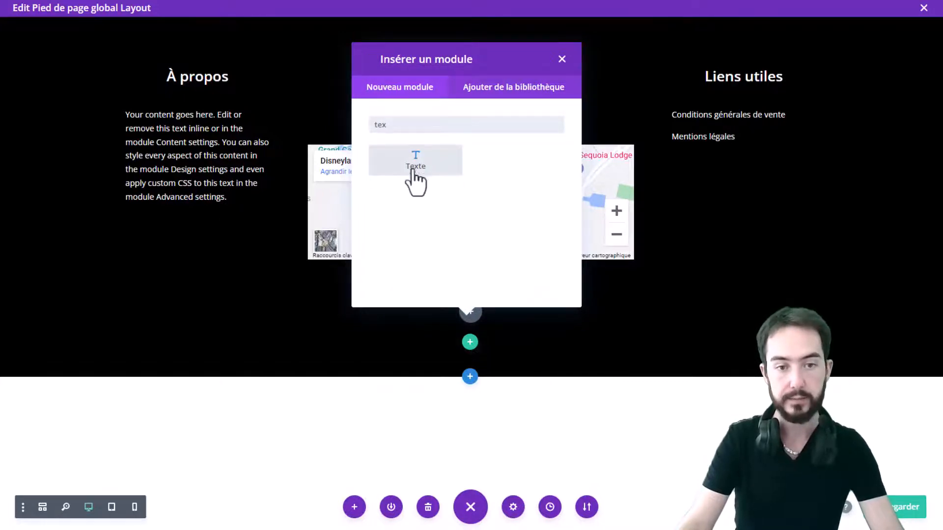
pyautogui.click(413, 167)
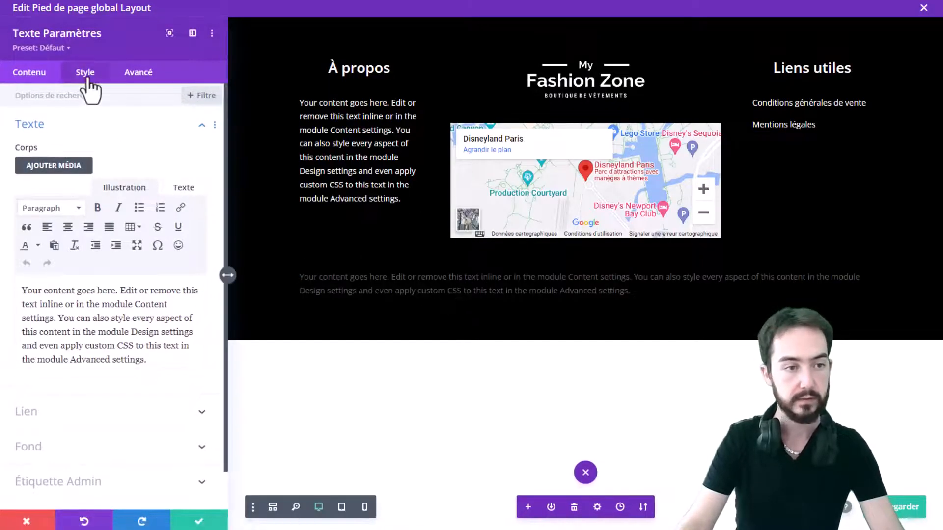
# Centre the new text module's text alignment
pyautogui.click(87, 79)
pyautogui.scroll(-5, 79, 299)
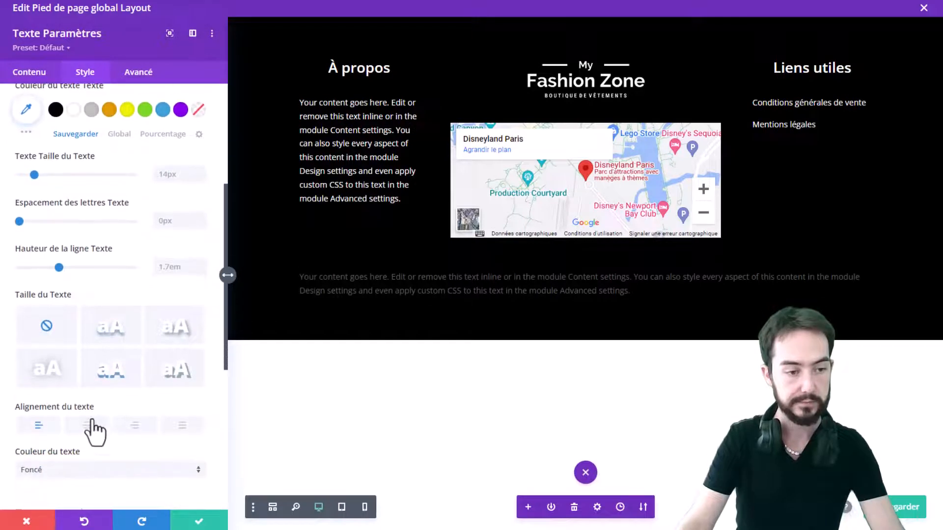
pyautogui.click(88, 426)
# Replace the new module's placeholder text with ©Divi formation - tous droits réservés, inserting the © symbol
pyautogui.click(30, 74)
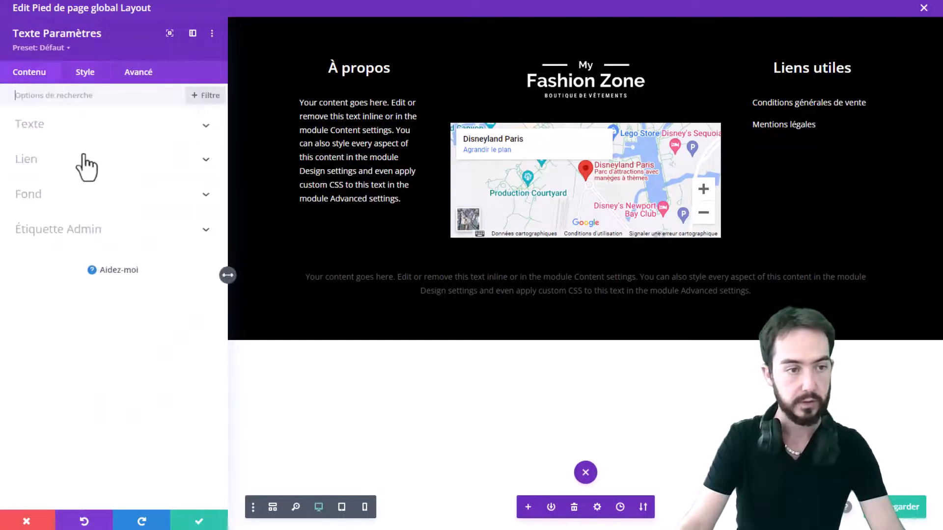
pyautogui.click(87, 132)
pyautogui.tripleClick(80, 285)
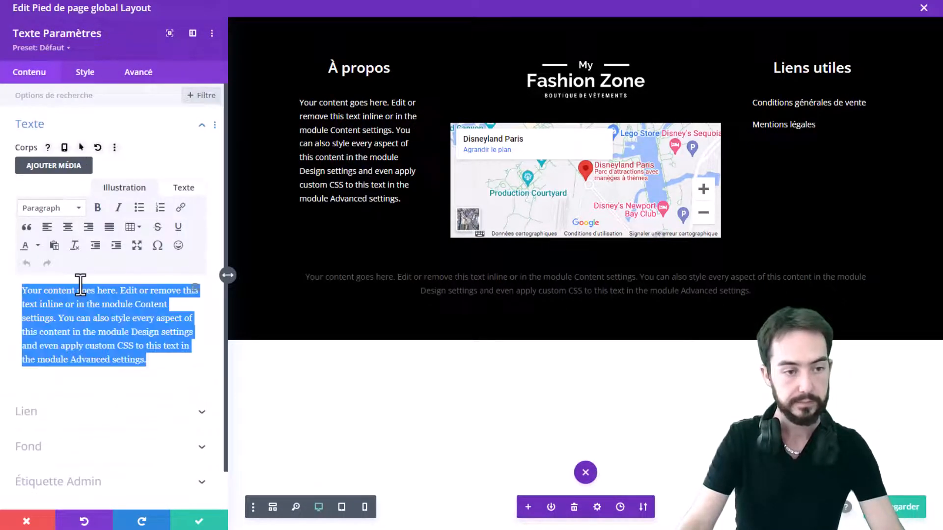
pyautogui.press('BackSpace')
pyautogui.press('super+period')
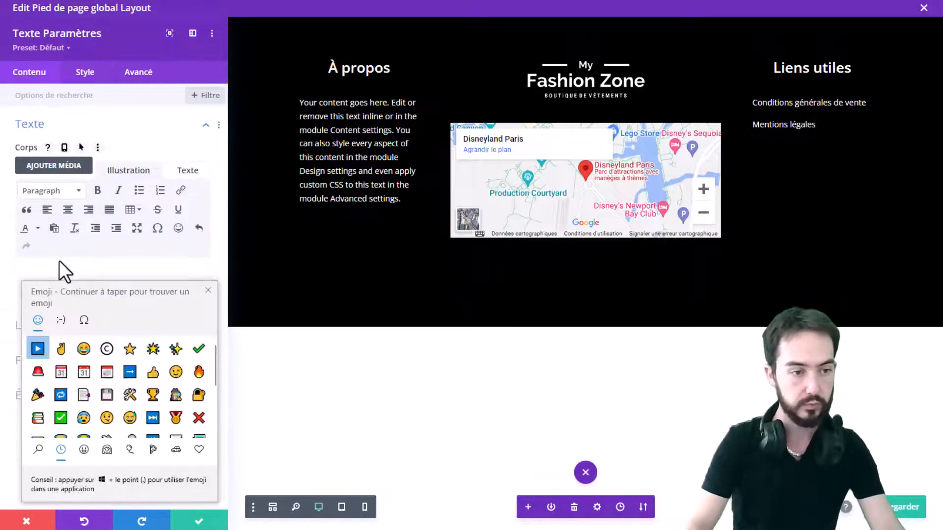
pyautogui.click(82, 322)
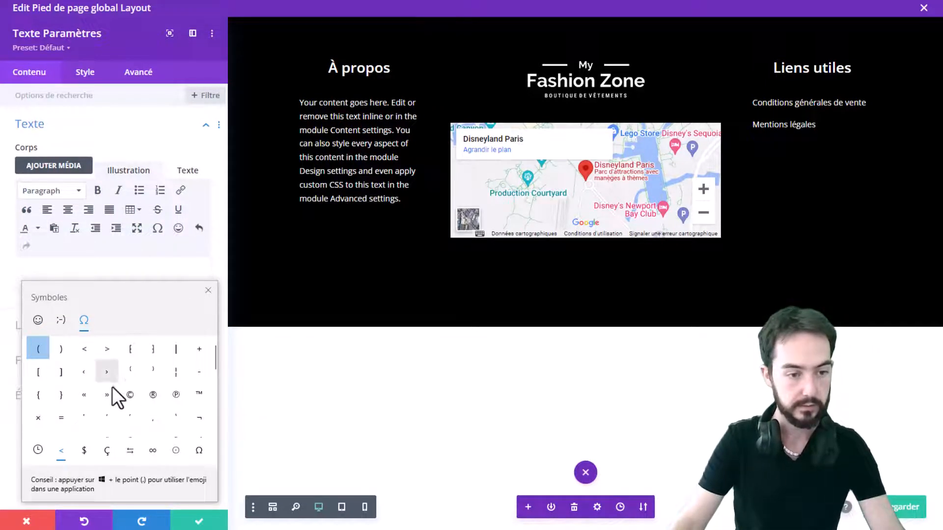
pyautogui.click(55, 272)
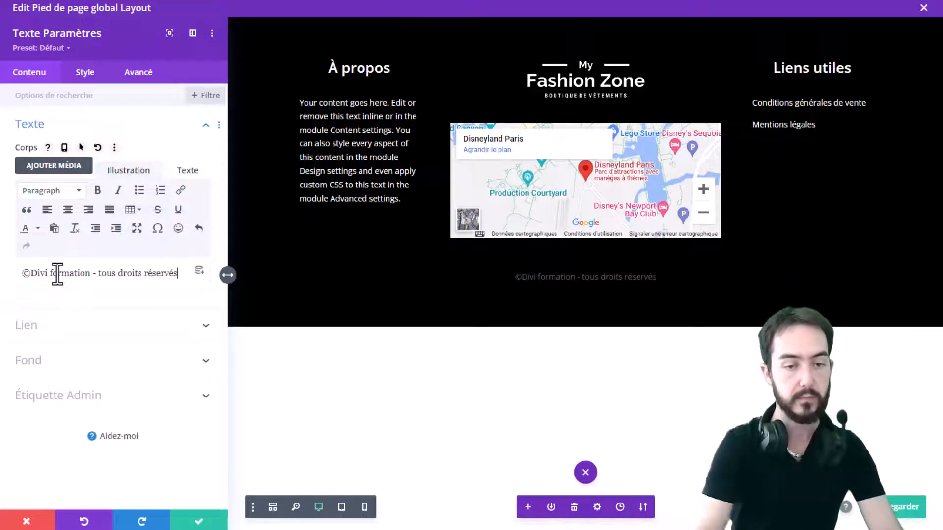
# Set the copyright text colour to white and save the module
pyautogui.click(84, 72)
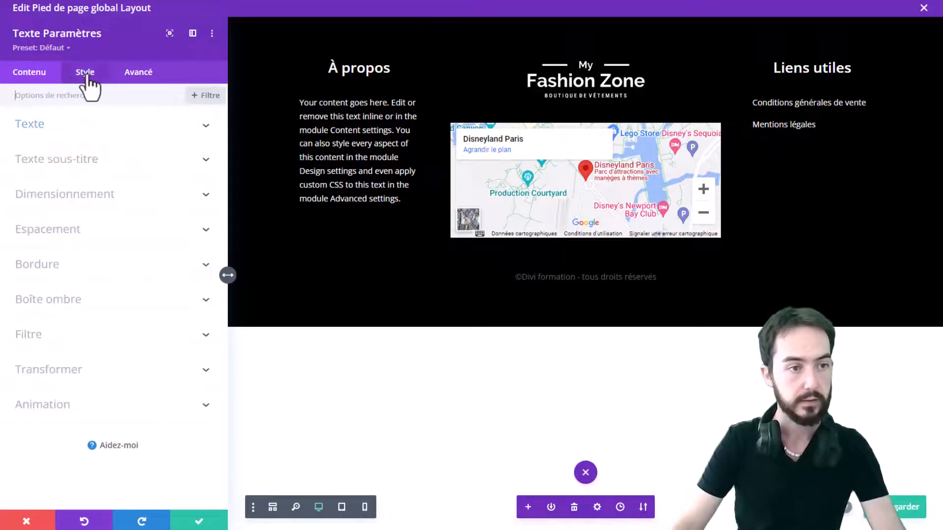
pyautogui.click(73, 340)
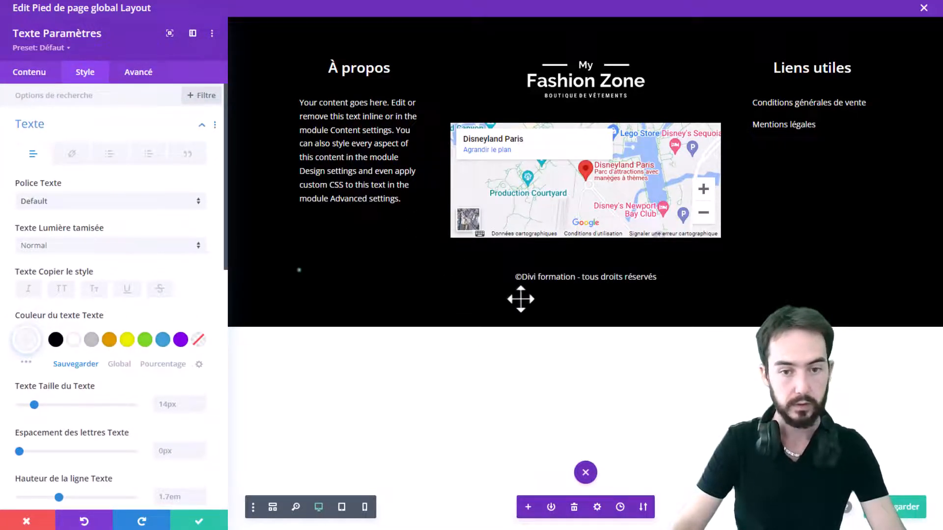
pyautogui.click(199, 521)
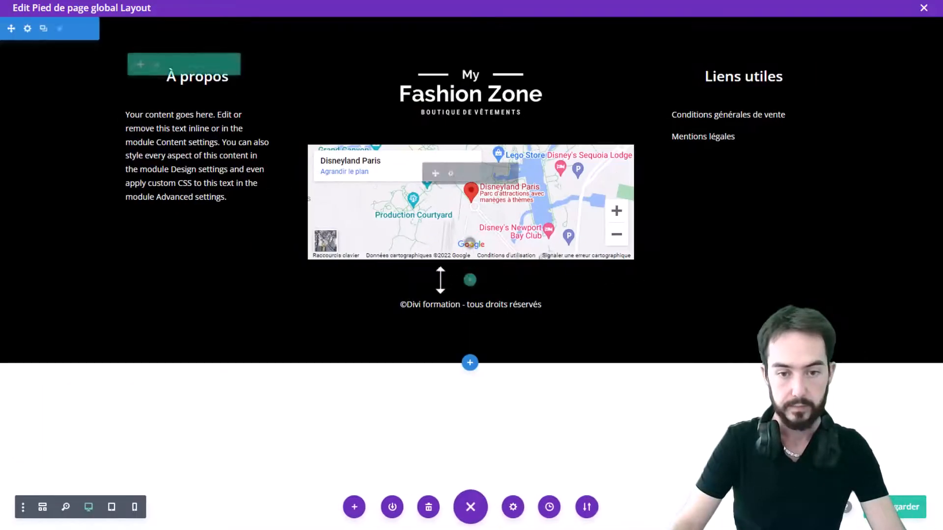
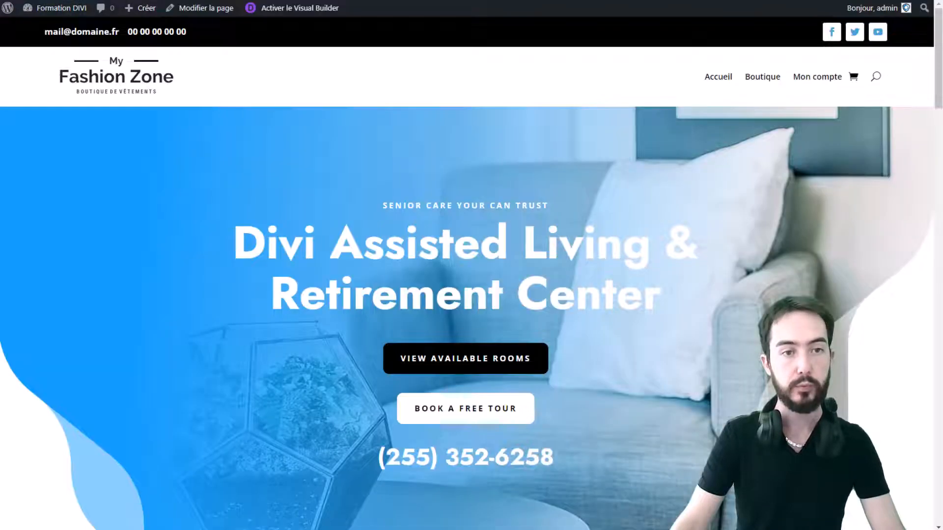
pyautogui.scroll(-15, 467, 206)
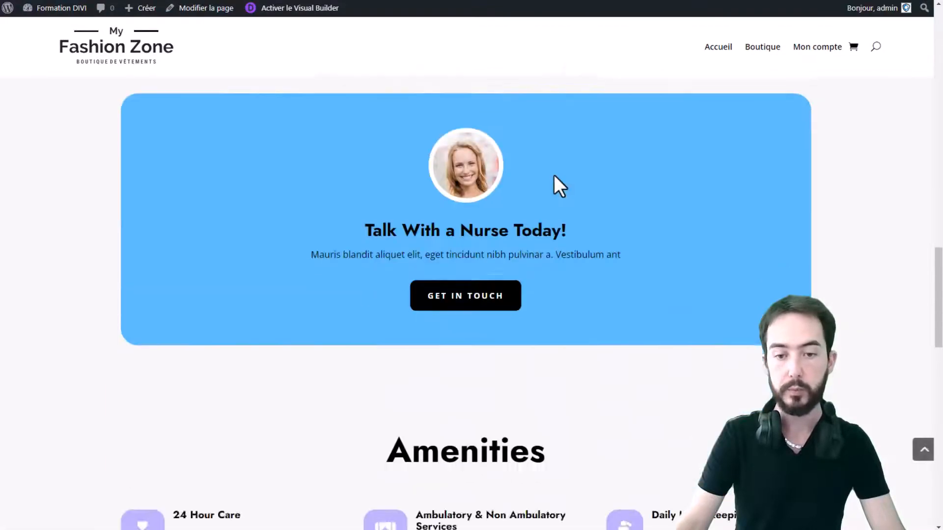
pyautogui.scroll(-15, 560, 185)
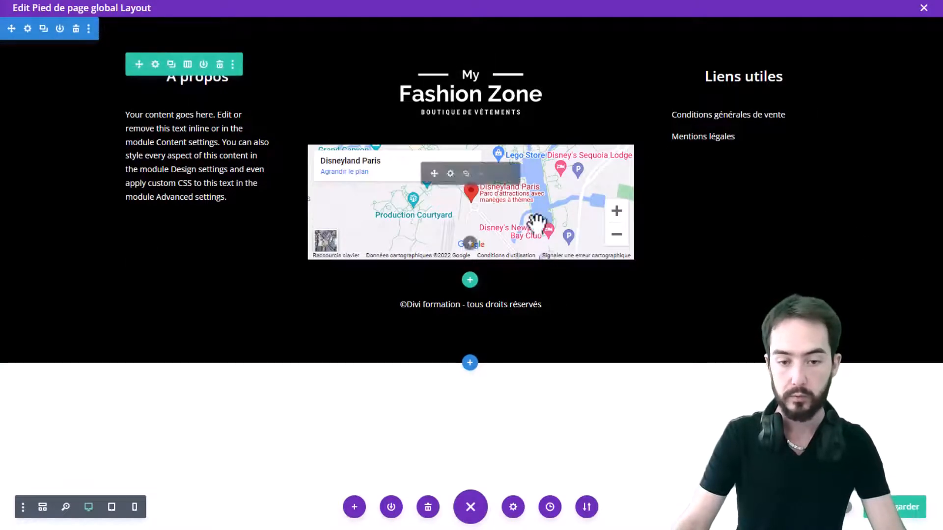
# Save the footer layout, exit the builder and save the Theme Builder changes
pyautogui.click(906, 511)
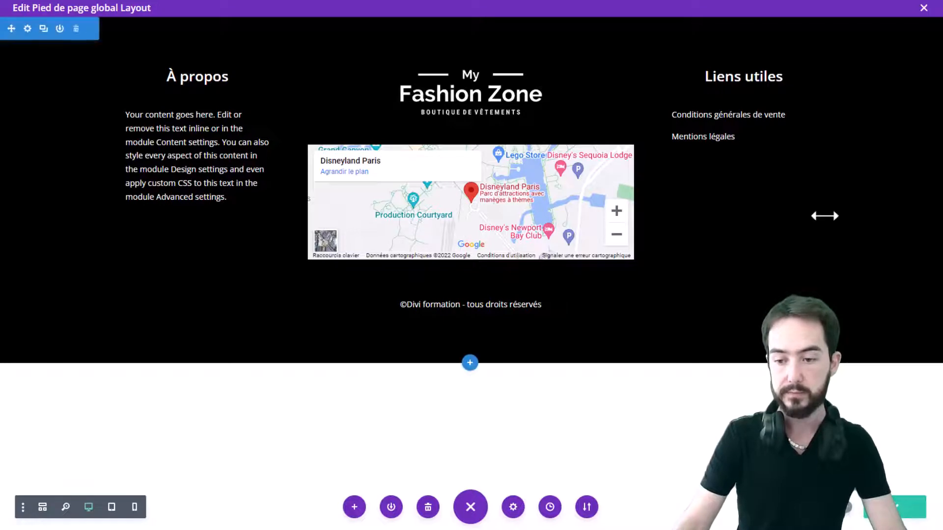
pyautogui.click(923, 8)
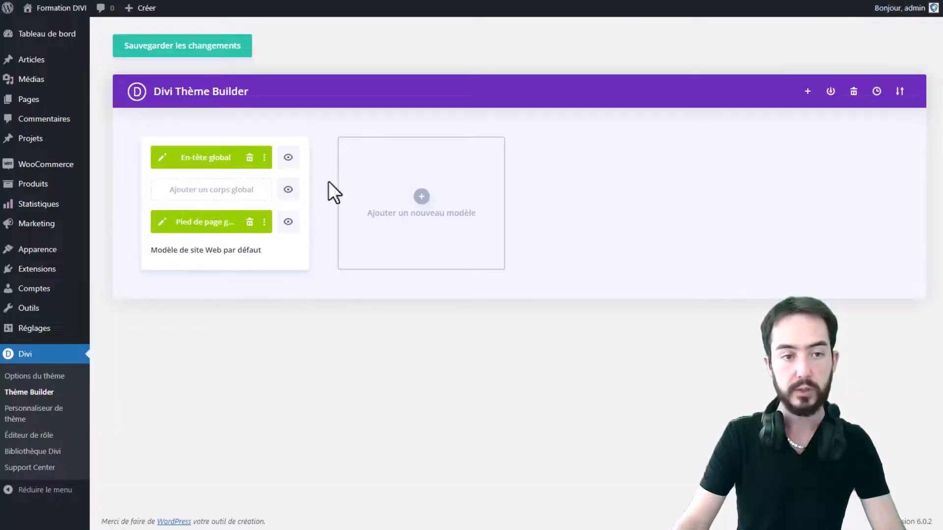
pyautogui.click(184, 49)
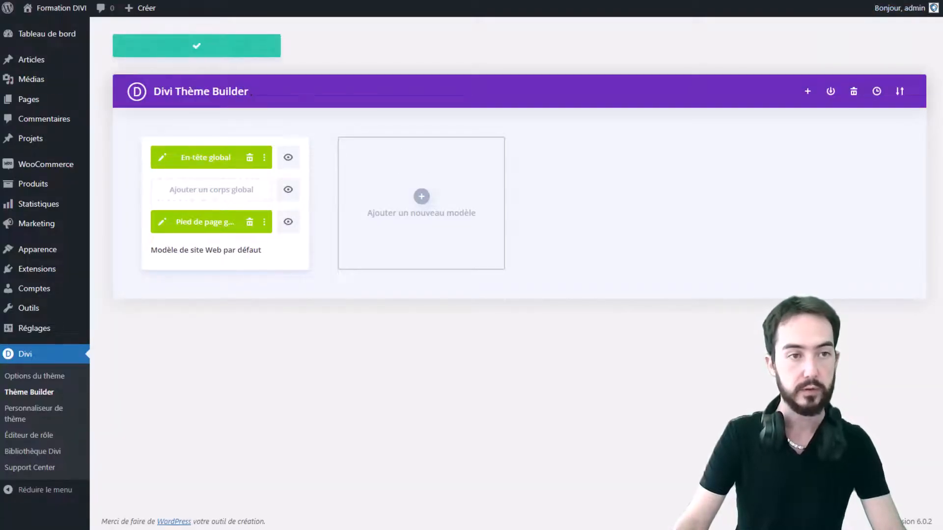
# Visit the live site, refresh it and examine the new footer at the bottom of the page
pyautogui.click(55, 8)
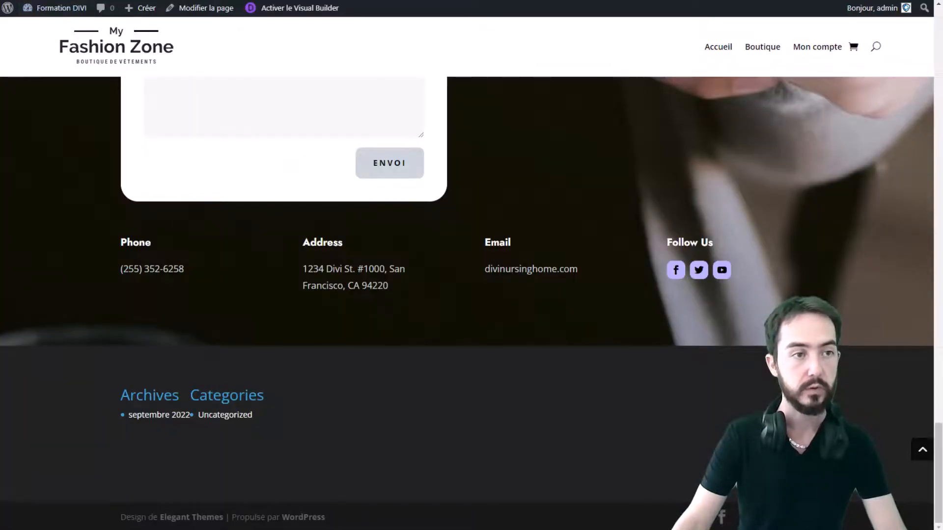
pyautogui.press('F5')
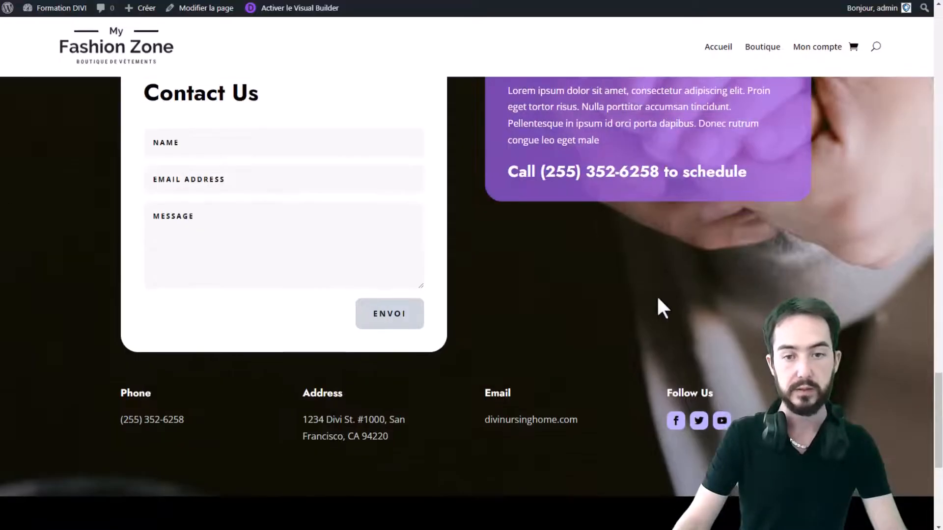
pyautogui.scroll(-6, 656, 295)
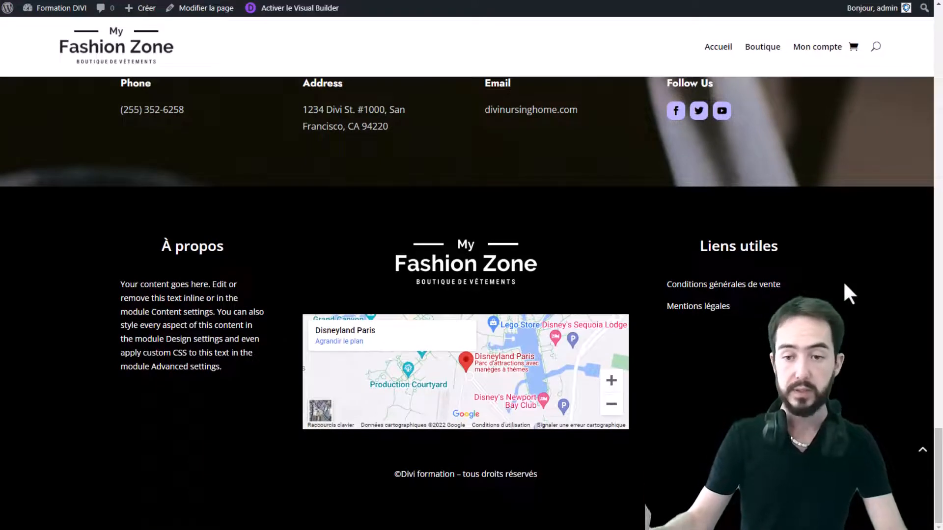
pyautogui.scroll(2, 843, 285)
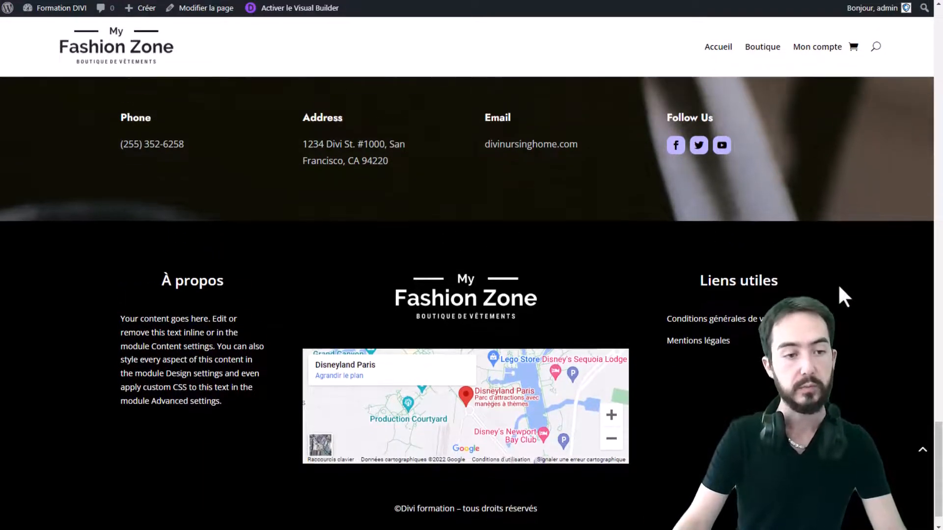
pyautogui.scroll(-2, 839, 288)
pyautogui.scroll(10, 839, 289)
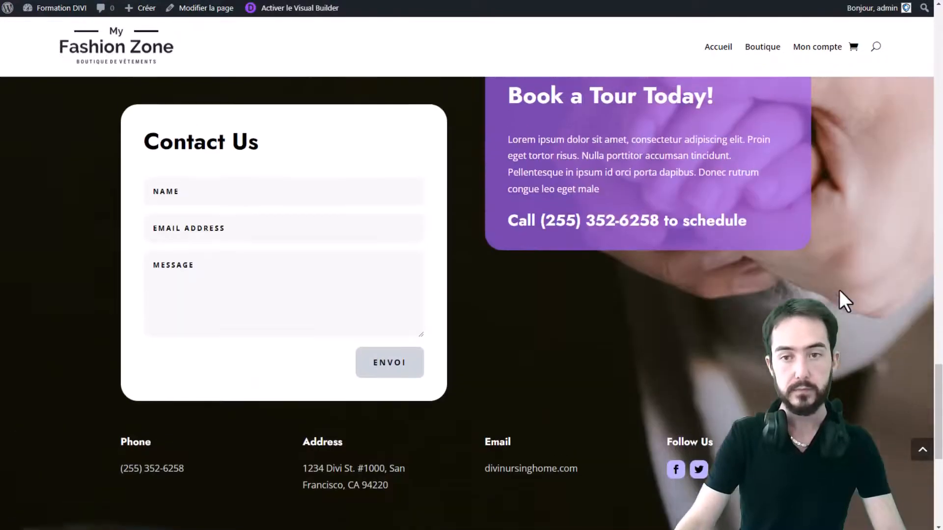
pyautogui.scroll(-10, 838, 290)
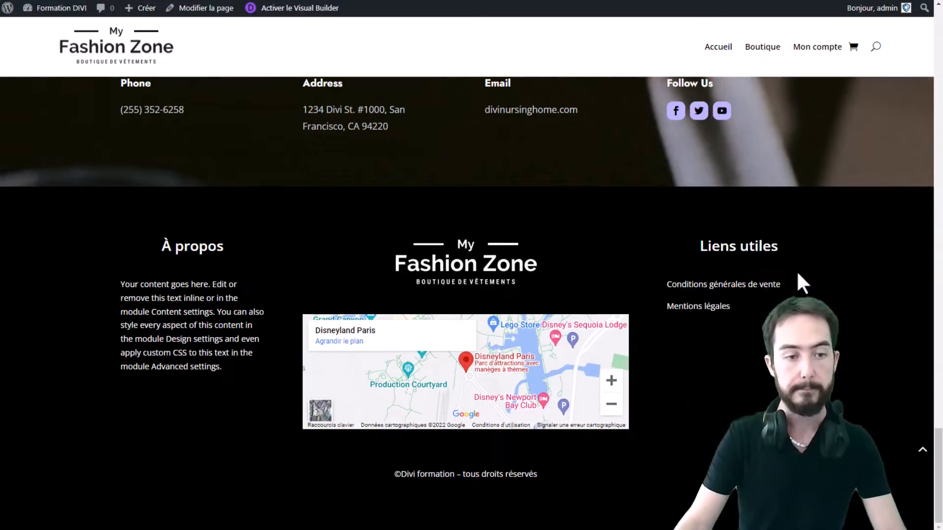
pyautogui.scroll(4, 798, 275)
pyautogui.scroll(2, 796, 275)
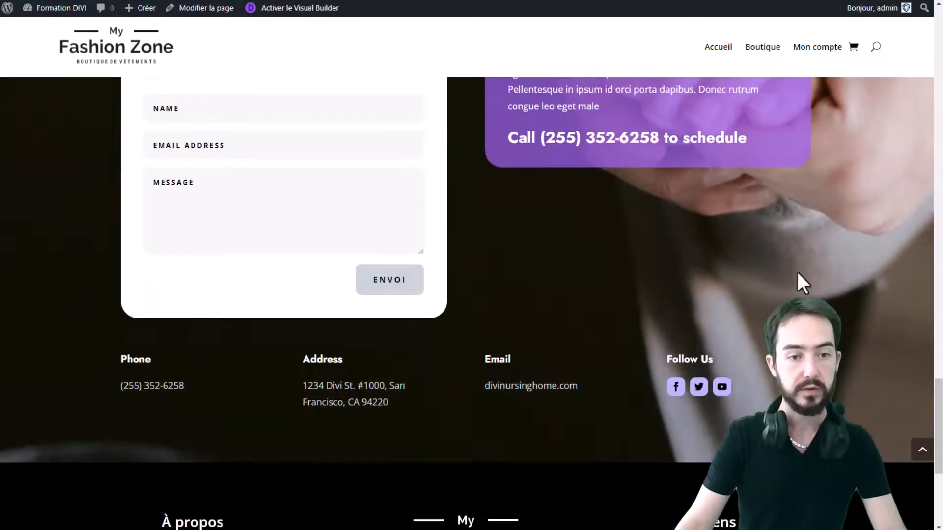
pyautogui.scroll(-4, 795, 278)
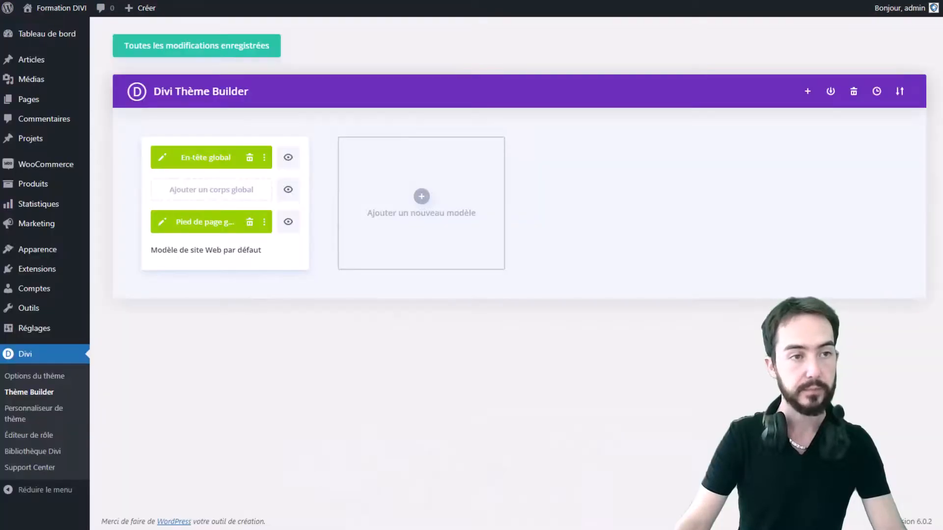
# Reopen the global footer layout in the builder and examine it in tablet view
pyautogui.click(161, 222)
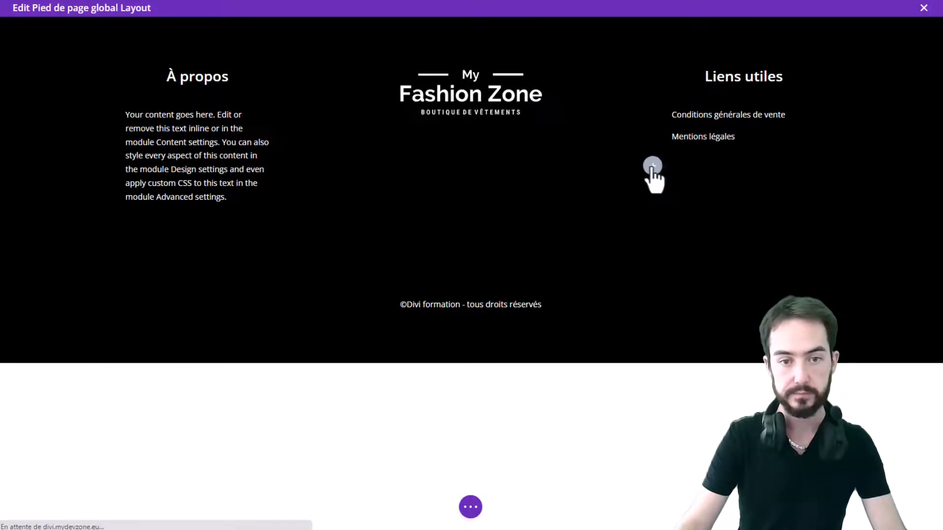
pyautogui.click(471, 507)
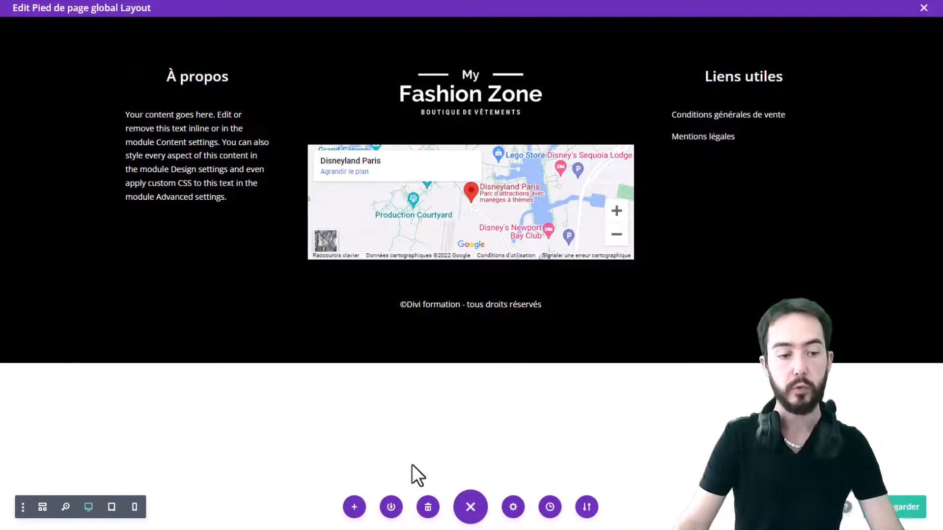
pyautogui.click(110, 509)
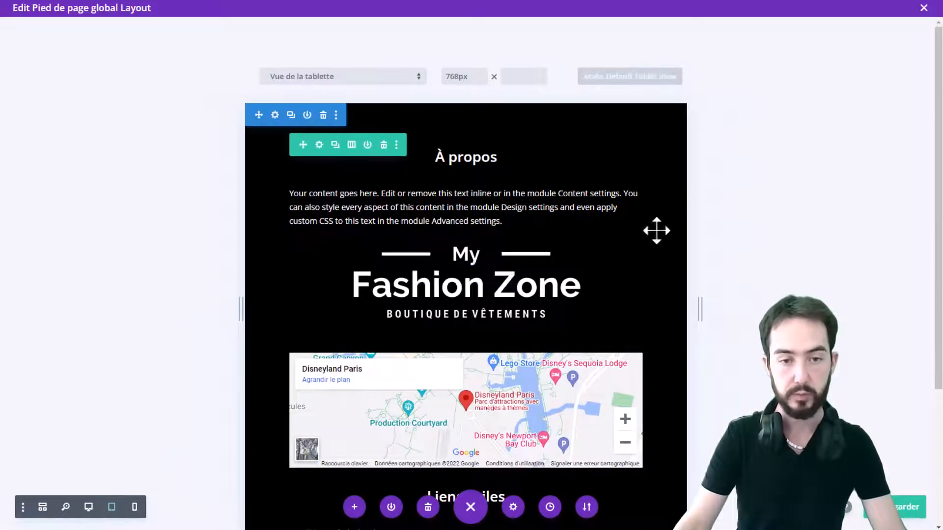
pyautogui.scroll(-3, 663, 229)
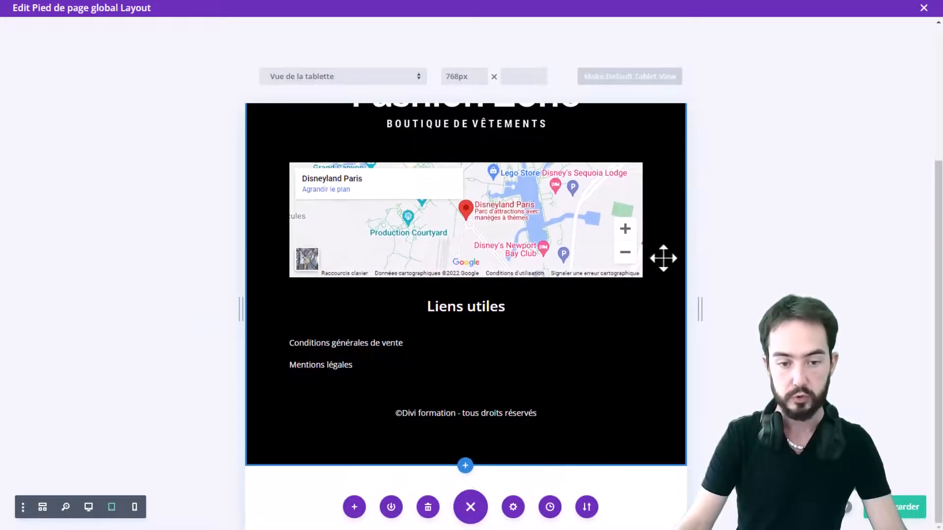
pyautogui.scroll(3, 663, 257)
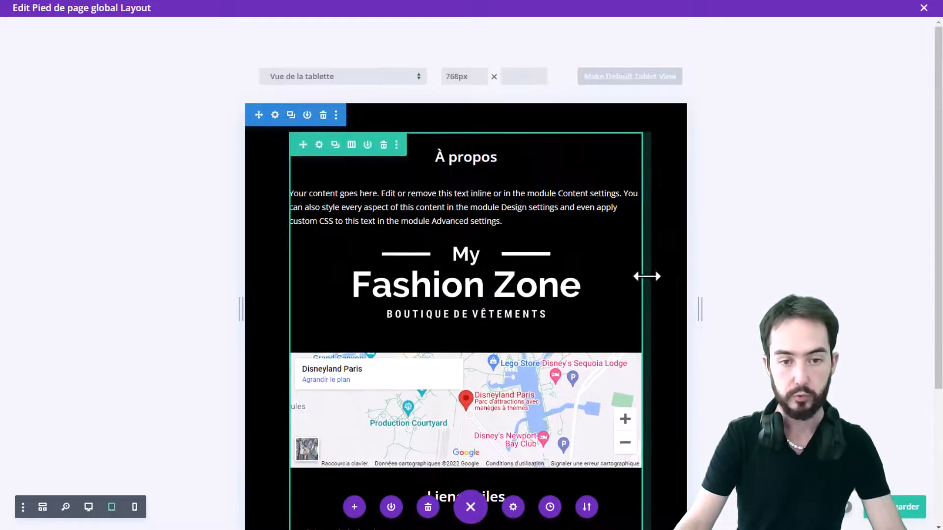
pyautogui.scroll(-5, 645, 276)
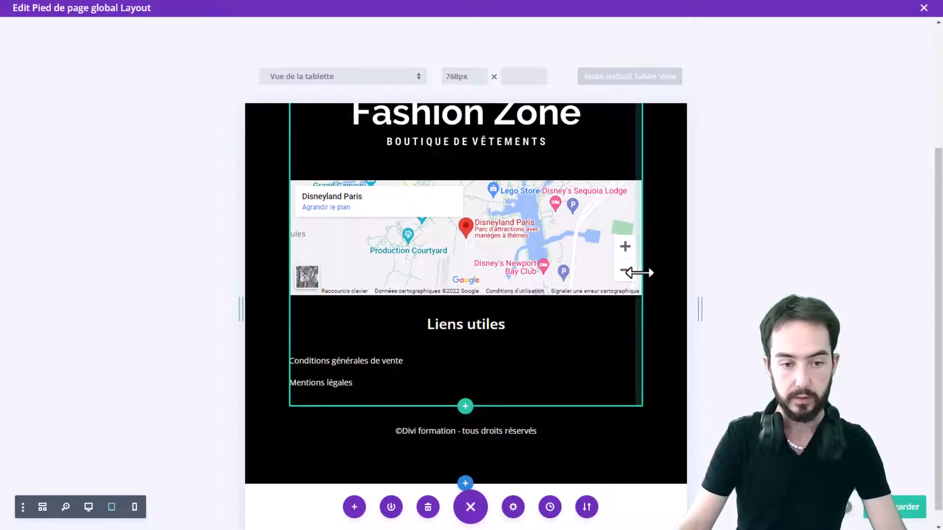
pyautogui.scroll(5, 445, 359)
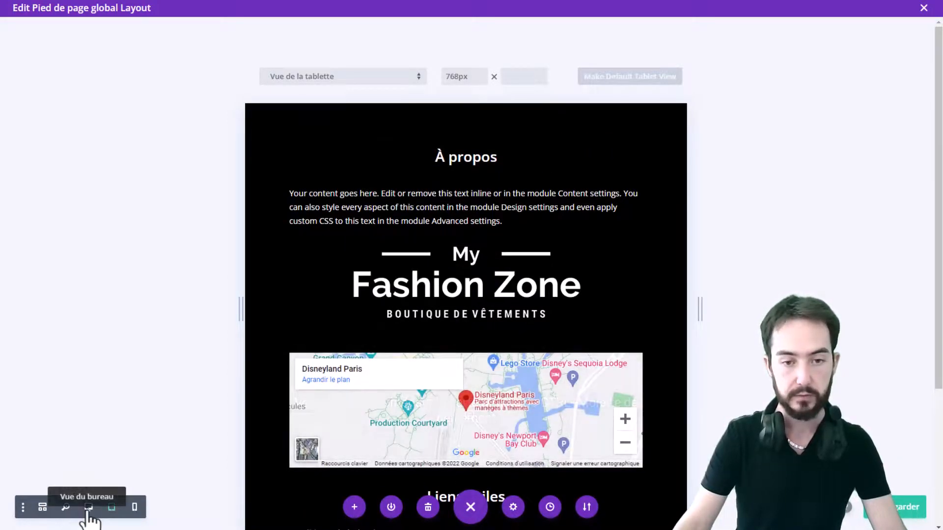
# Disable the middle-column logo image on phone and tablet in its visibility settings and save the module
pyautogui.click(445, 275)
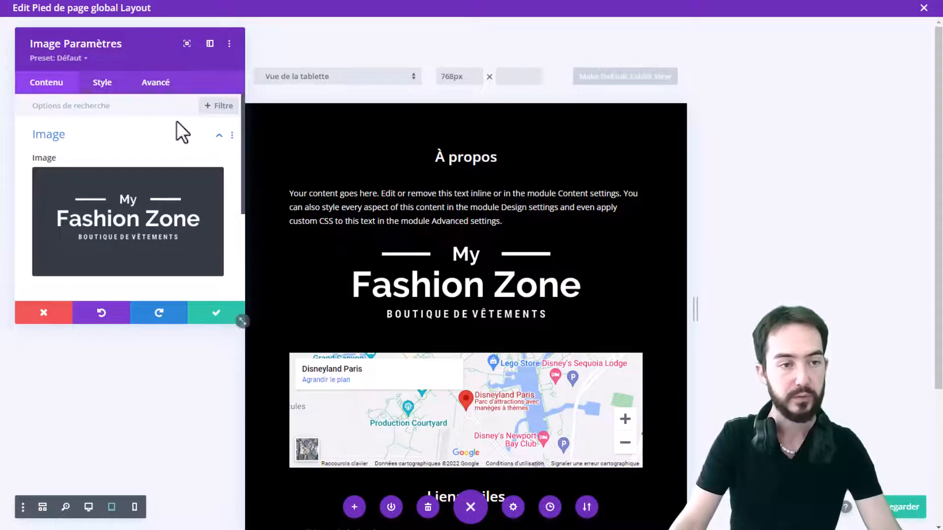
pyautogui.click(155, 83)
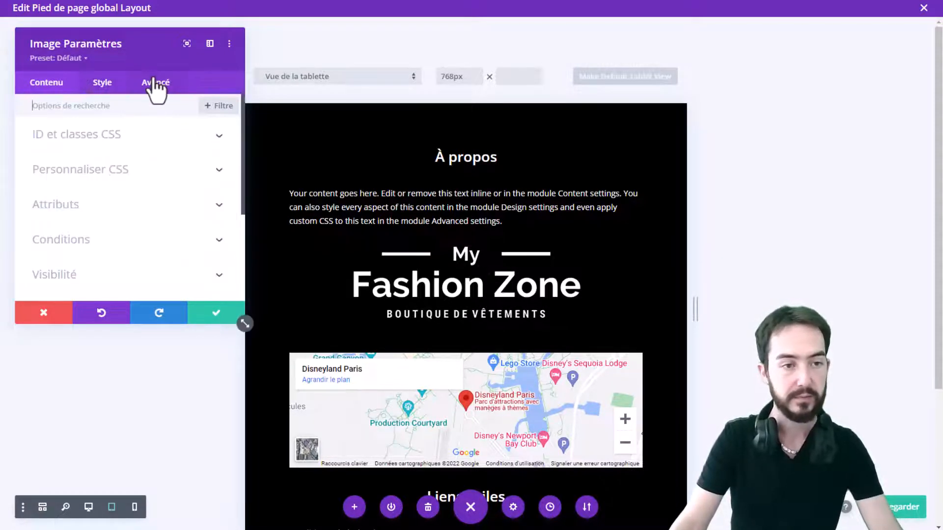
pyautogui.click(103, 275)
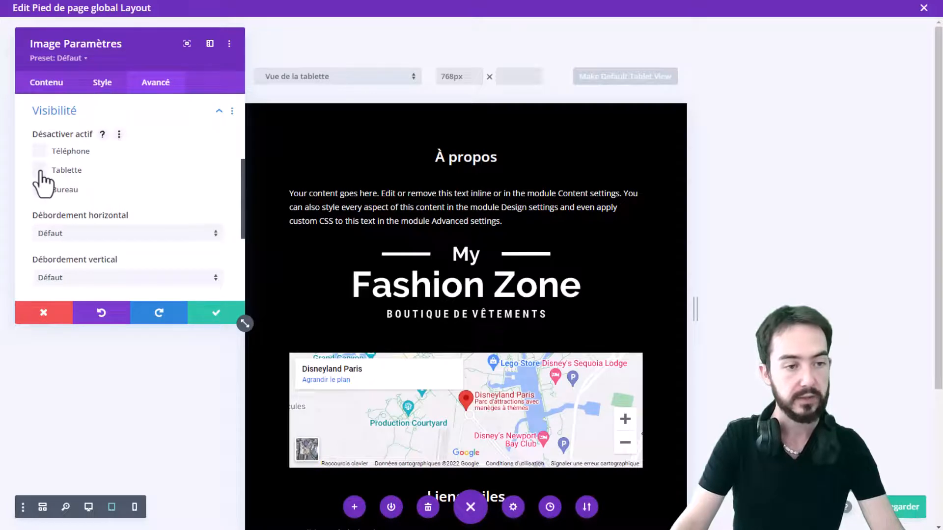
pyautogui.click(39, 170)
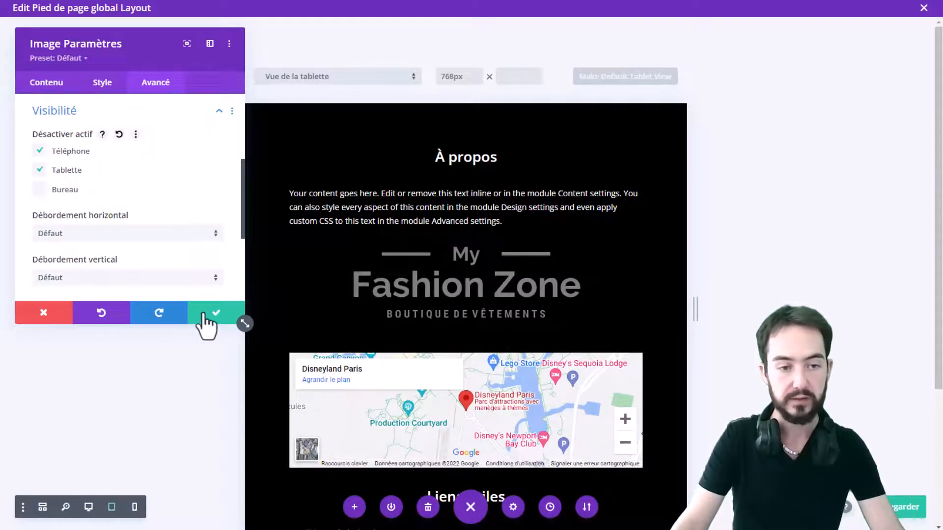
pyautogui.click(205, 317)
# Back in desktop view, duplicate the logo and move the copy to the top of the left column above À propos
pyautogui.click(88, 506)
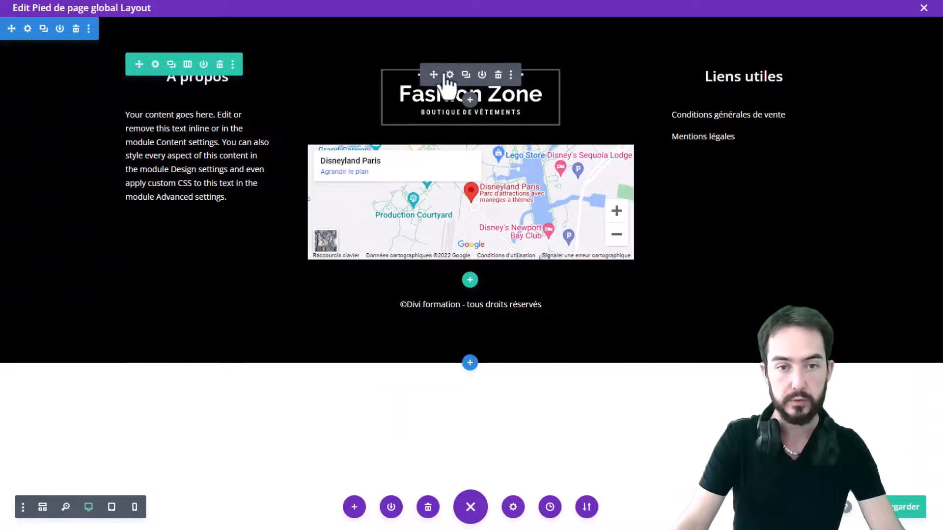
pyautogui.click(465, 75)
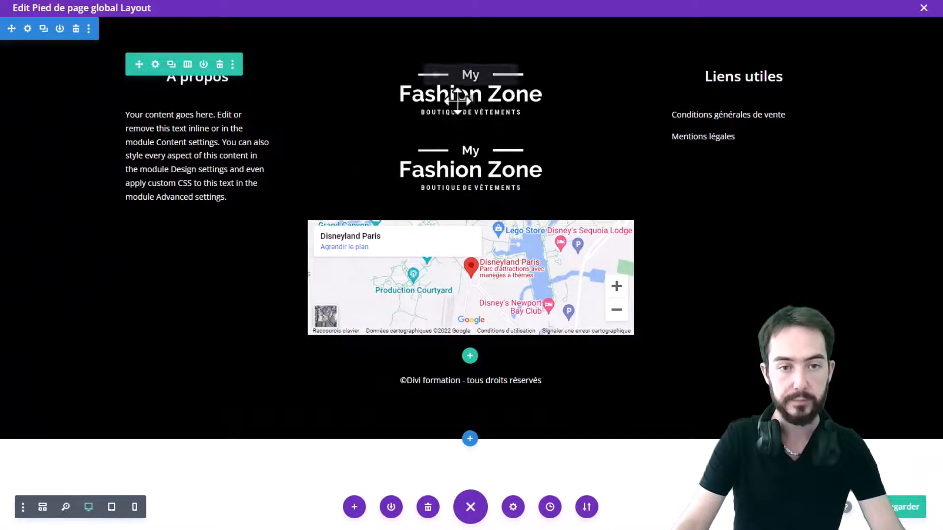
pyautogui.moveTo(431, 151); pyautogui.dragTo(189, 69)
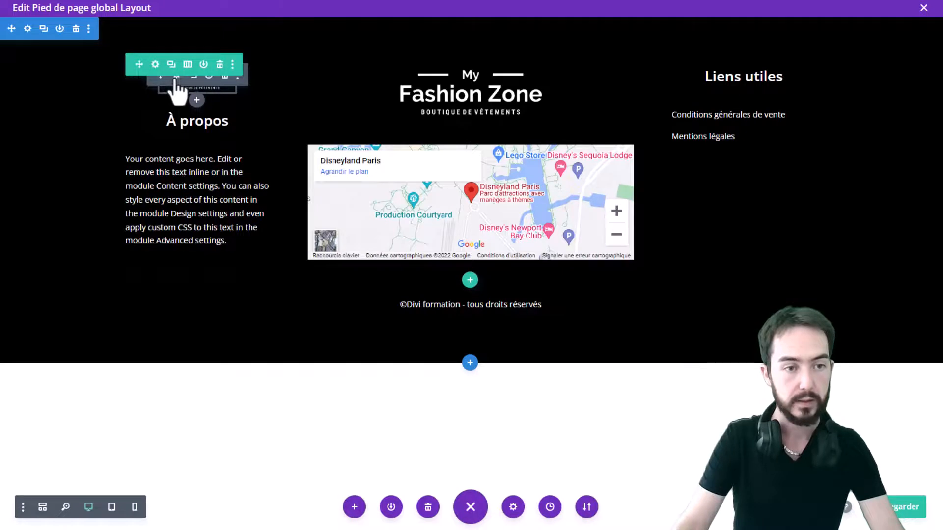
# Disable the copied logo on desktop in its visibility settings and save the module
pyautogui.click(175, 78)
pyautogui.click(155, 84)
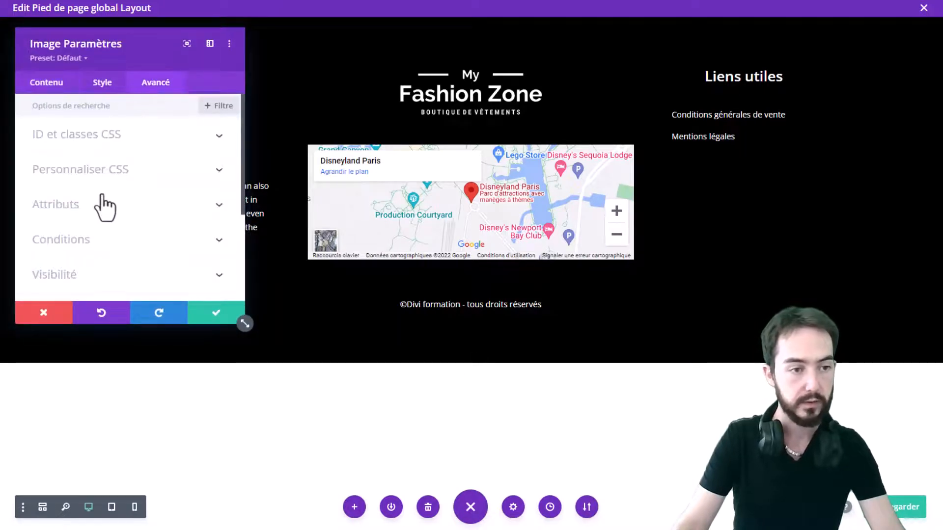
pyautogui.click(88, 274)
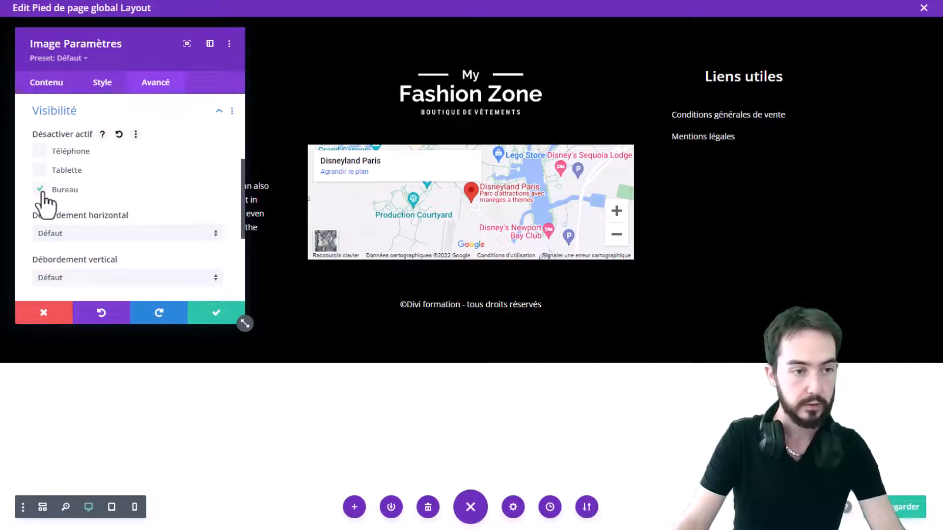
pyautogui.click(216, 317)
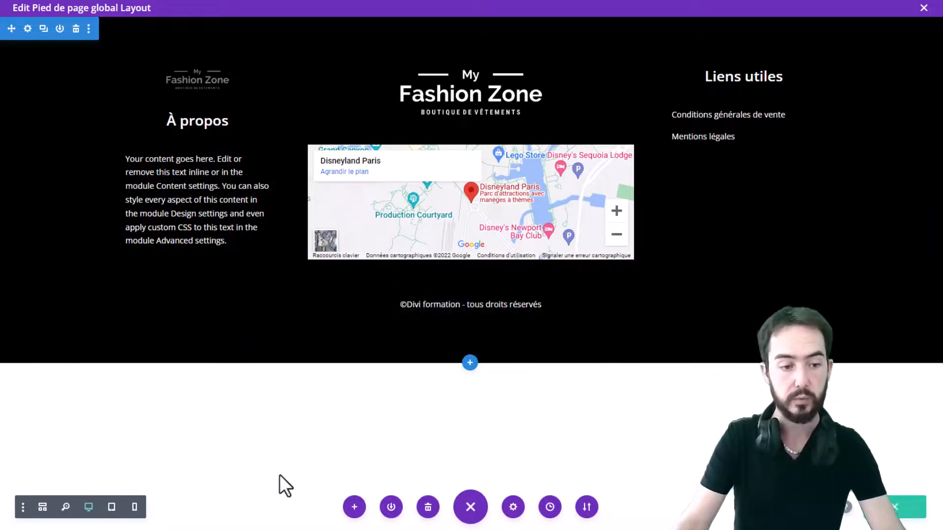
# Switch to tablet view and center the About text module's alignment for tablet, then save the module
pyautogui.click(111, 508)
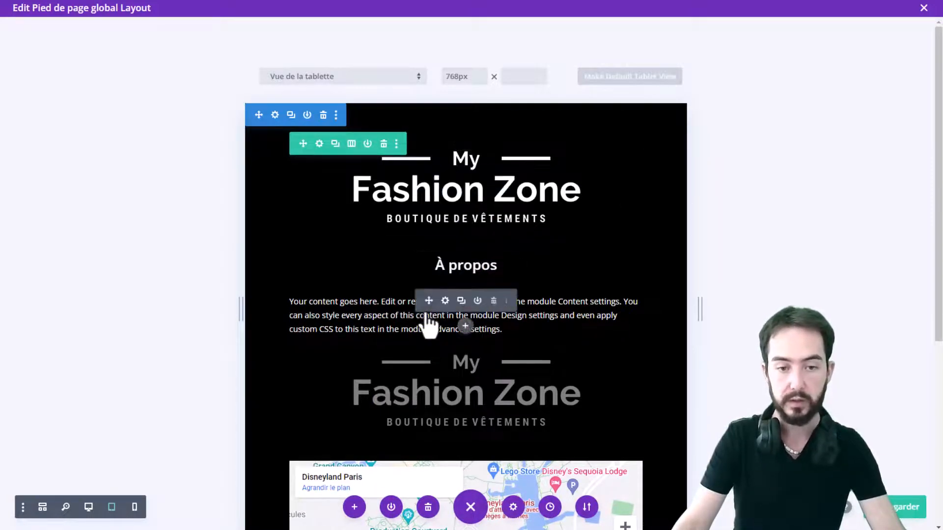
pyautogui.click(445, 301)
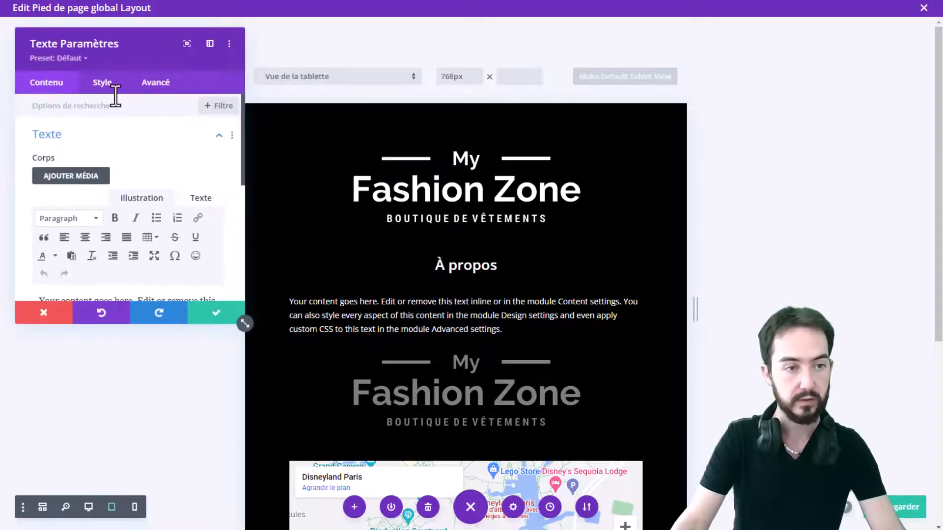
pyautogui.click(97, 84)
pyautogui.scroll(-5, 98, 182)
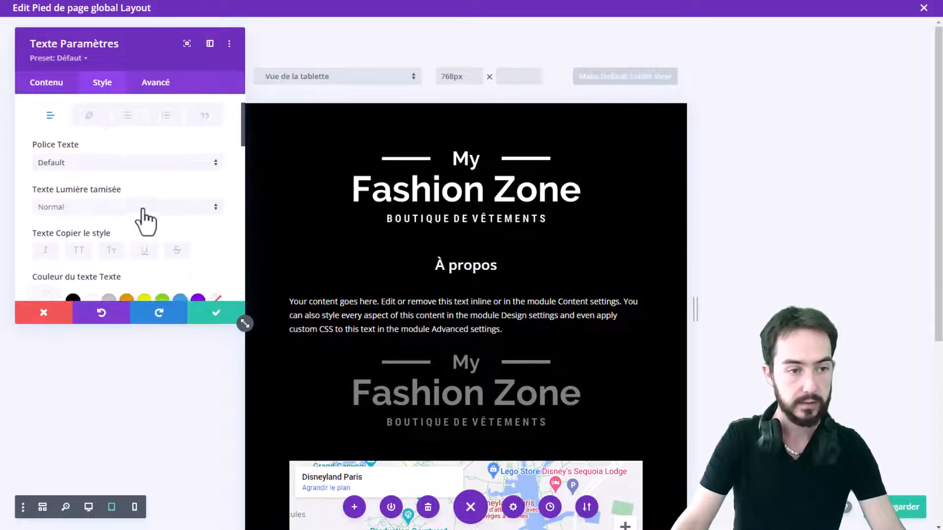
pyautogui.scroll(-4, 59, 196)
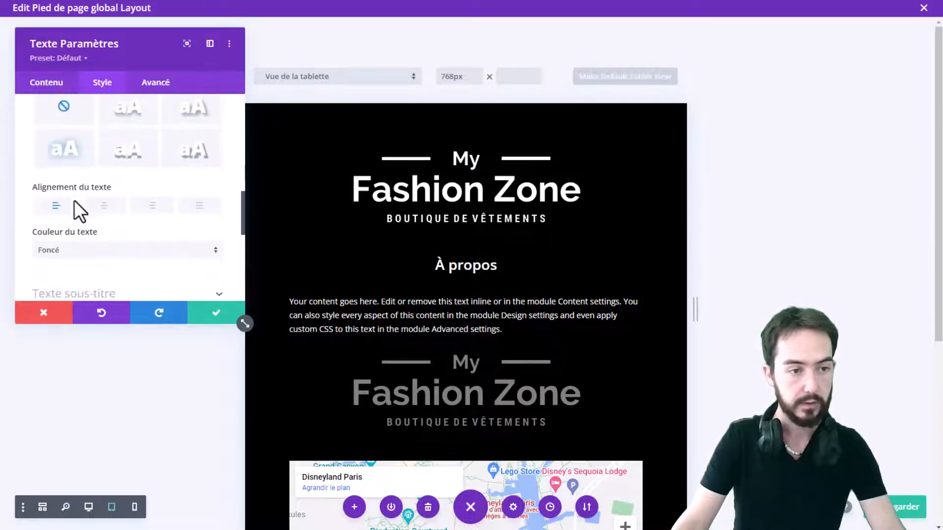
pyautogui.click(138, 188)
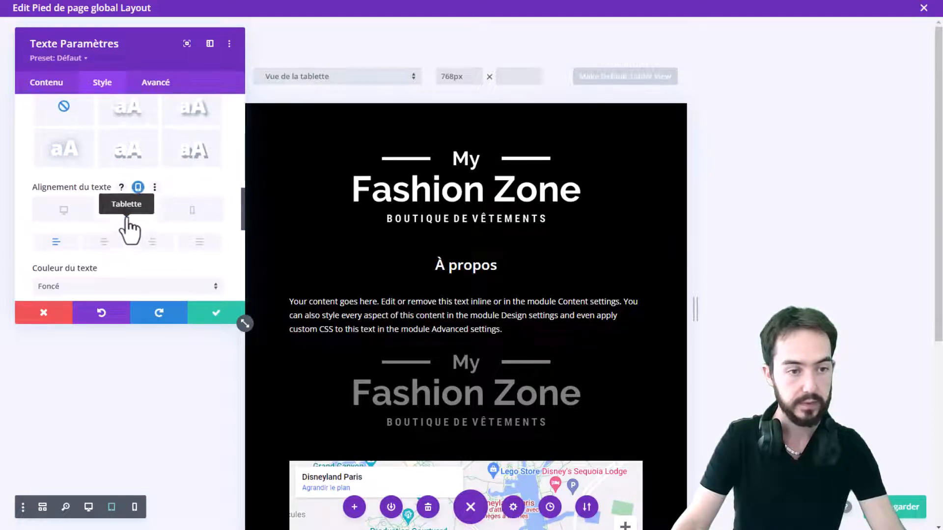
pyautogui.click(104, 242)
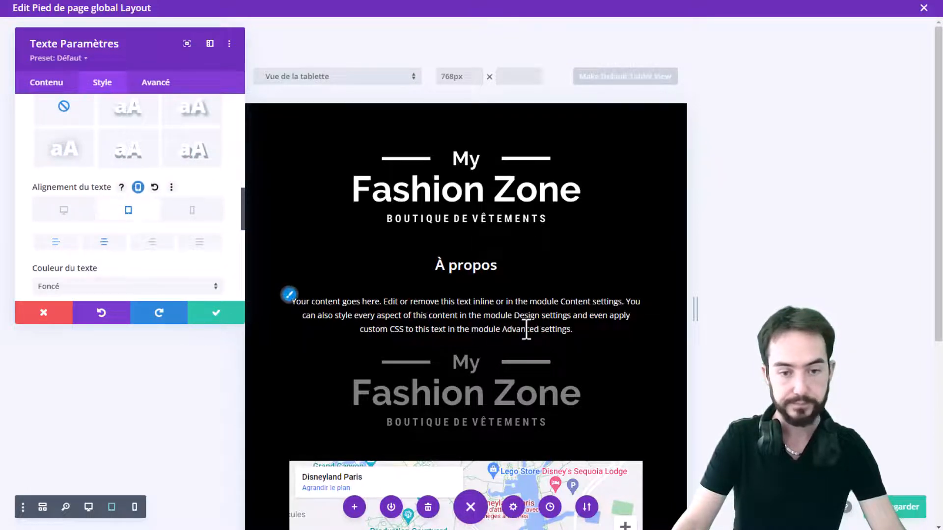
pyautogui.scroll(-1, 526, 329)
pyautogui.click(214, 314)
# Center the useful-links text module's alignment for tablet and save the module
pyautogui.scroll(-3, 442, 256)
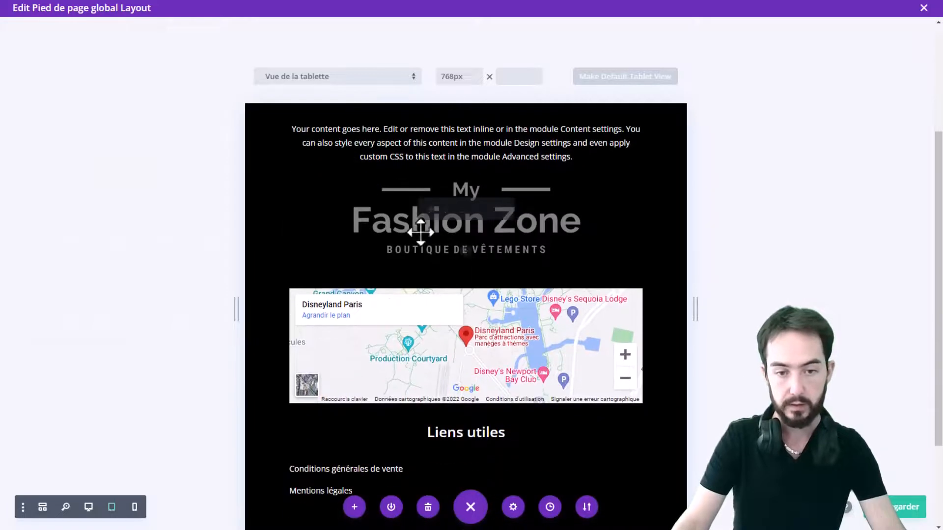
pyautogui.scroll(-1, 417, 388)
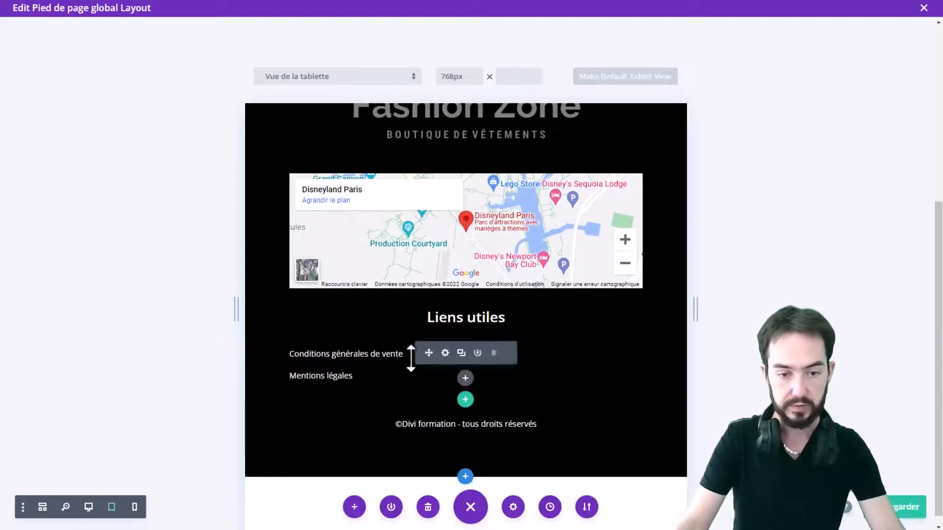
pyautogui.click(101, 82)
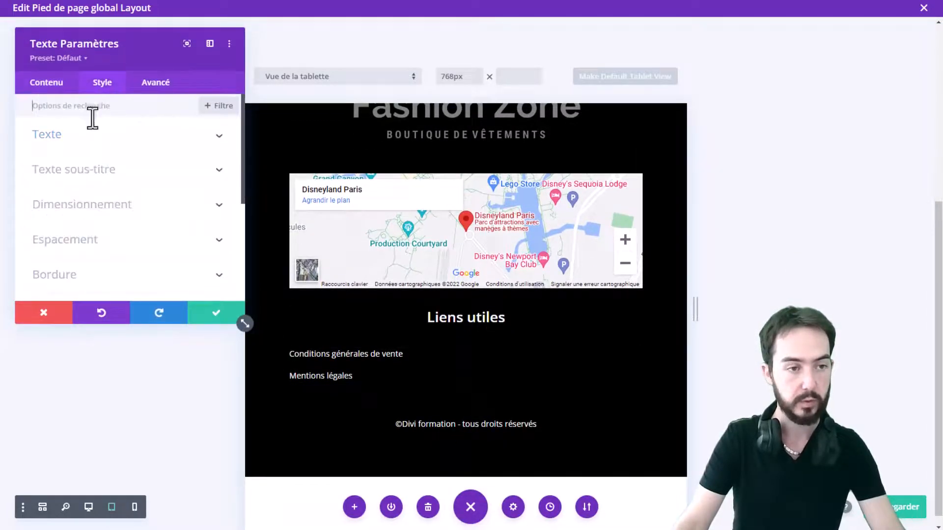
pyautogui.click(79, 134)
pyautogui.scroll(-10, 122, 199)
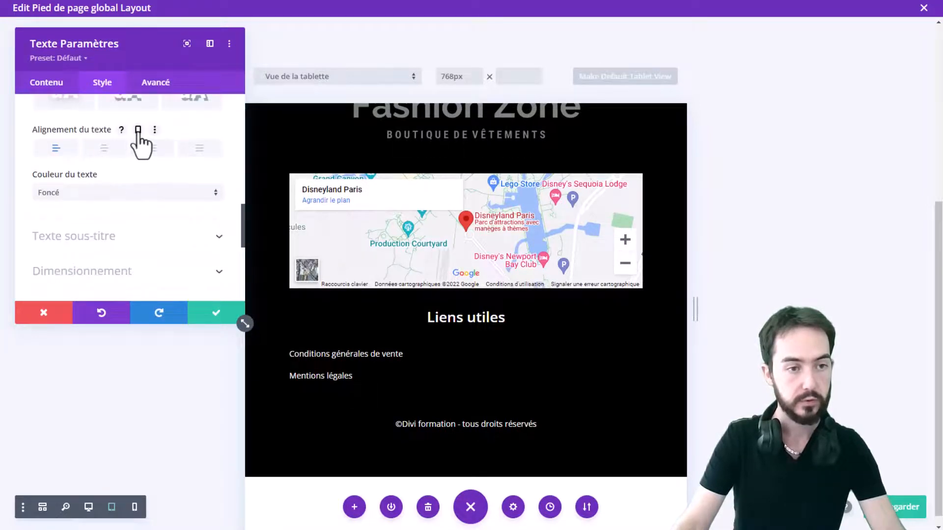
pyautogui.click(138, 131)
pyautogui.click(105, 185)
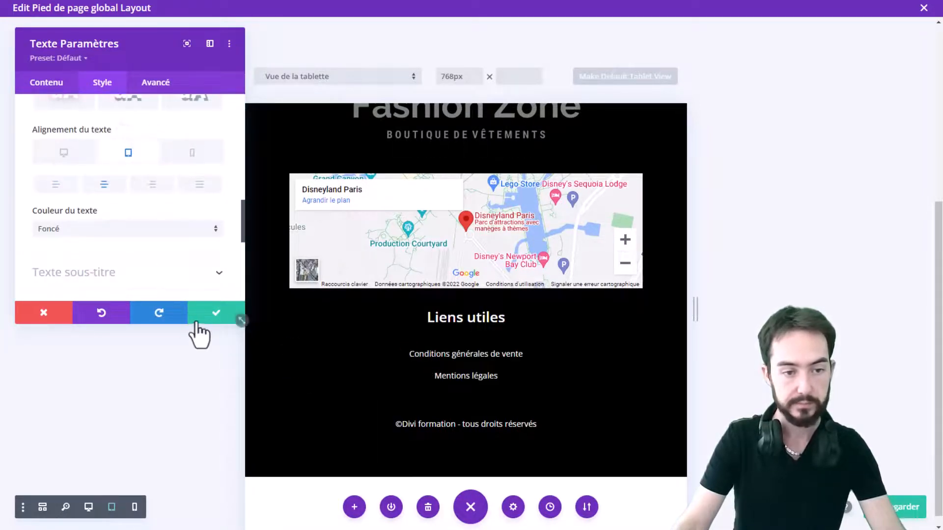
pyautogui.click(215, 313)
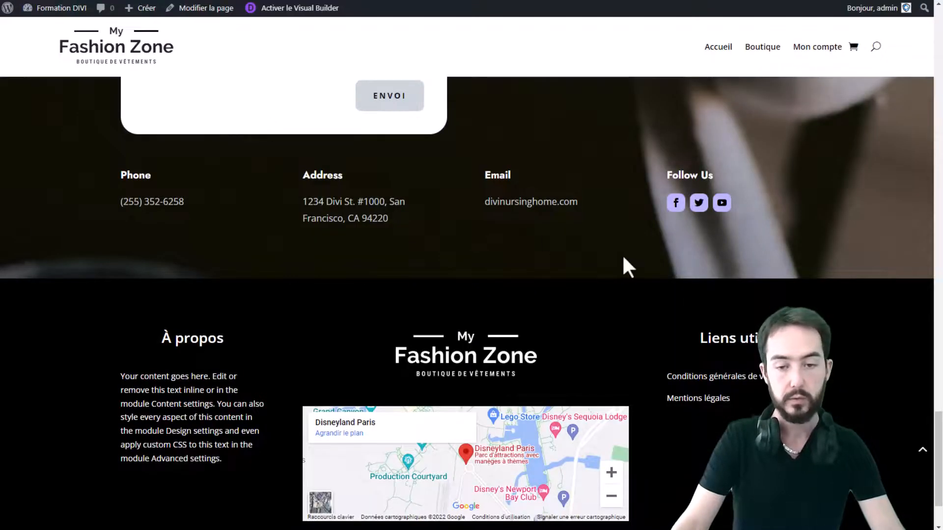
# Examine the live site's footer at a tablet-sized width using the browser's developer tools
pyautogui.scroll(-2, 623, 258)
pyautogui.scroll(2, 624, 256)
pyautogui.scroll(-1, 624, 270)
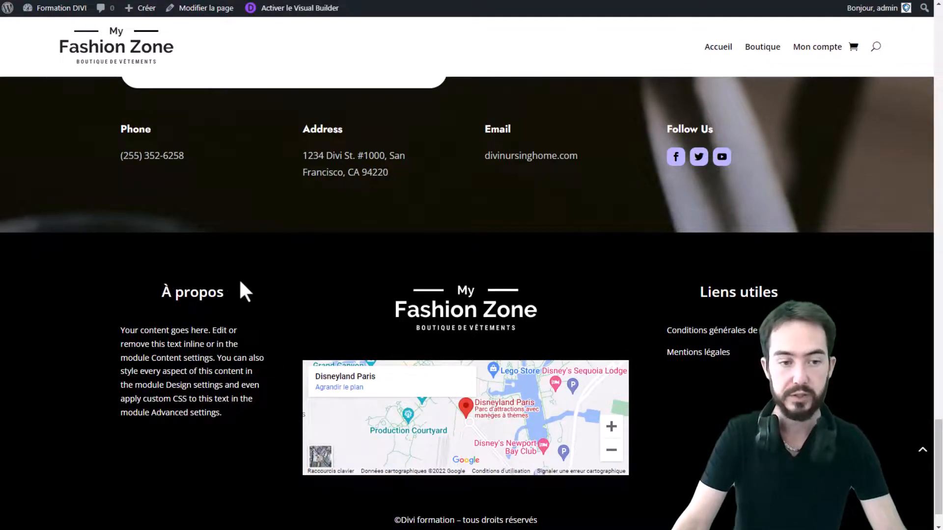
pyautogui.rightClick(311, 293)
pyautogui.click(356, 453)
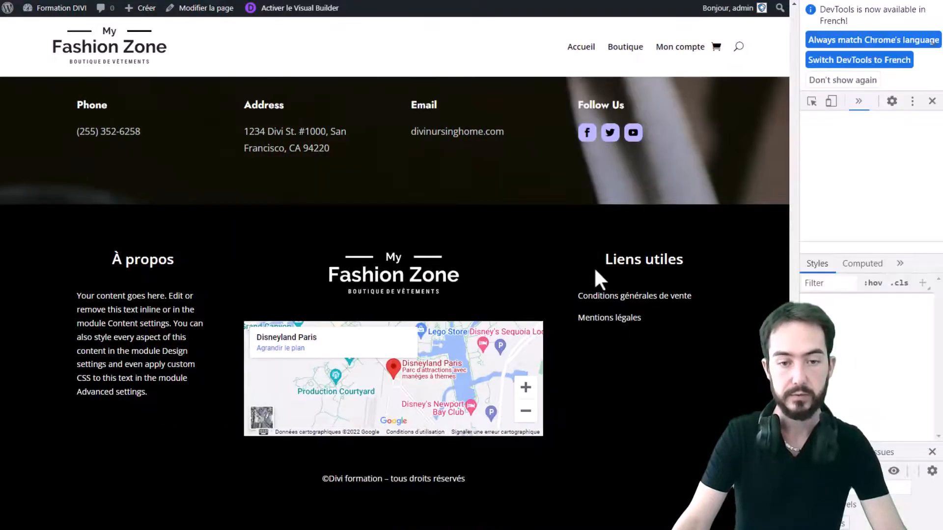
pyautogui.moveTo(800, 222); pyautogui.dragTo(547, 243)
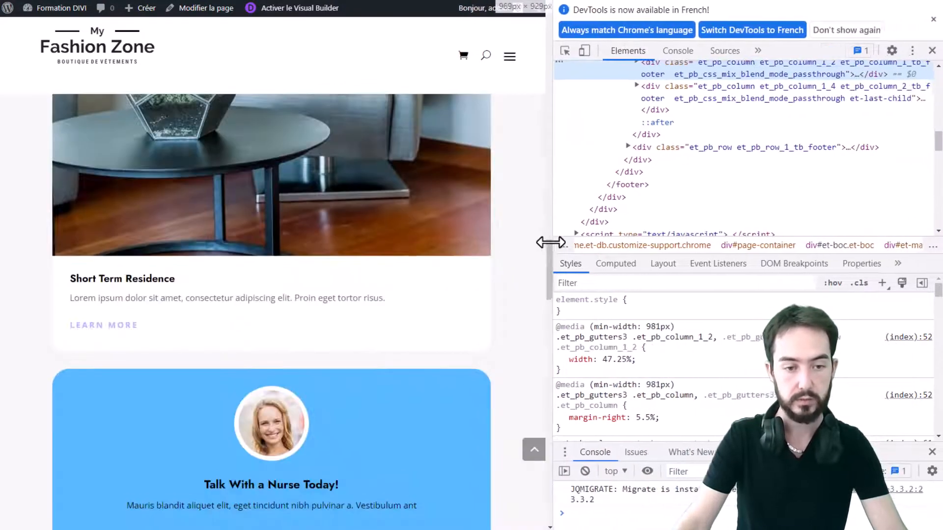
pyautogui.scroll(-15, 470, 232)
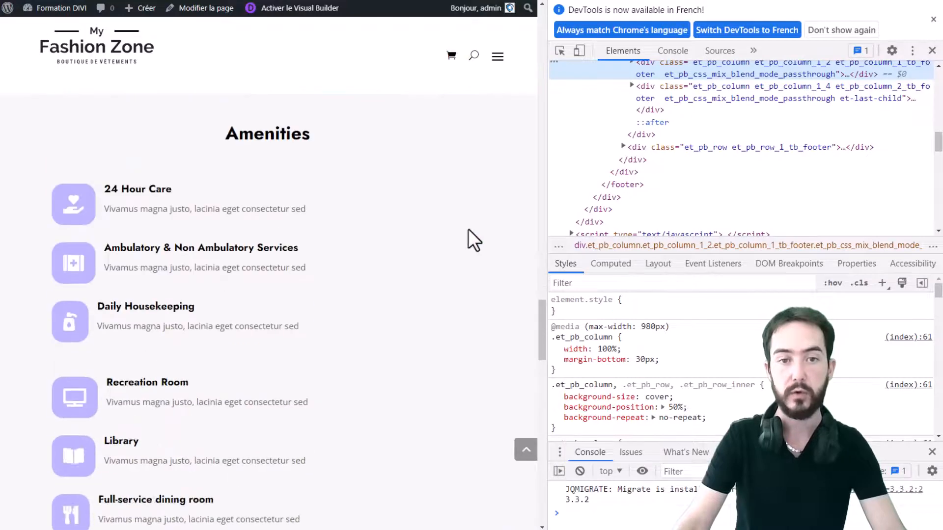
pyautogui.scroll(-10, 467, 221)
pyautogui.scroll(2, 467, 221)
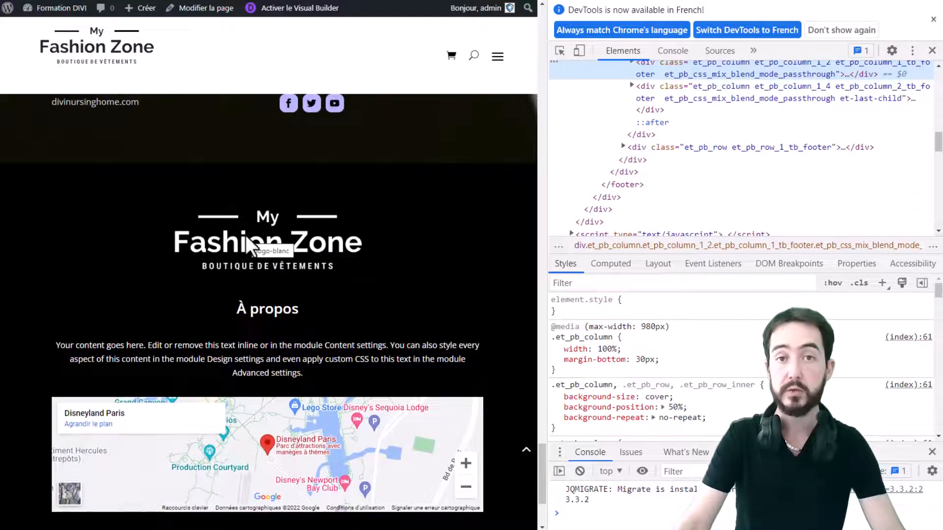
pyautogui.scroll(-2, 373, 242)
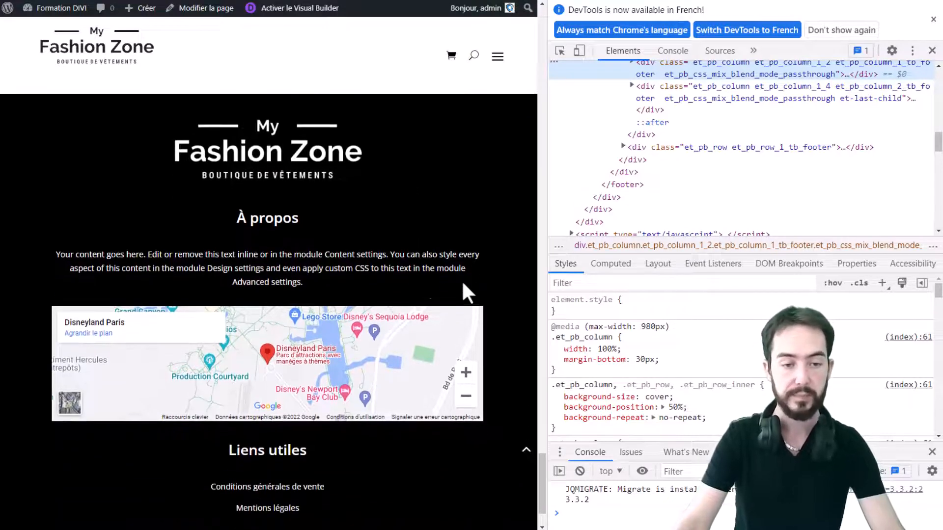
pyautogui.scroll(-2, 505, 232)
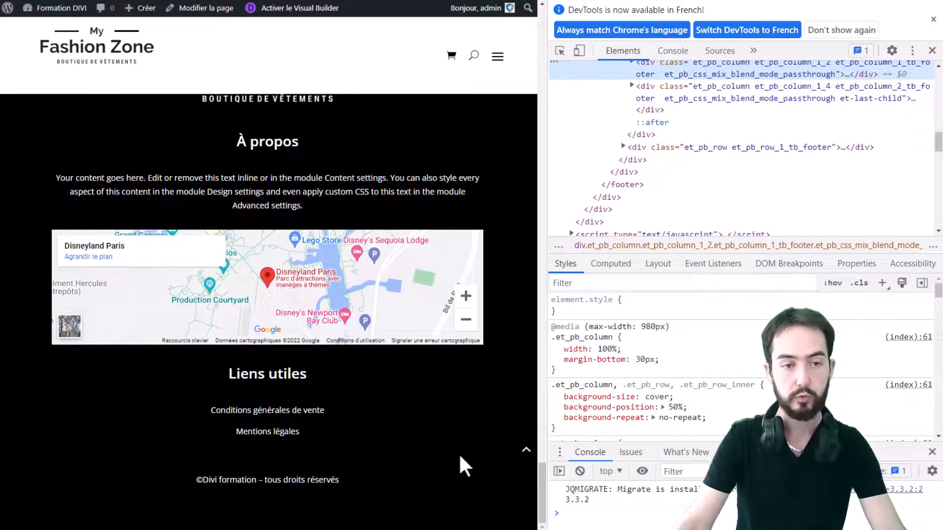
pyautogui.scroll(5, 458, 452)
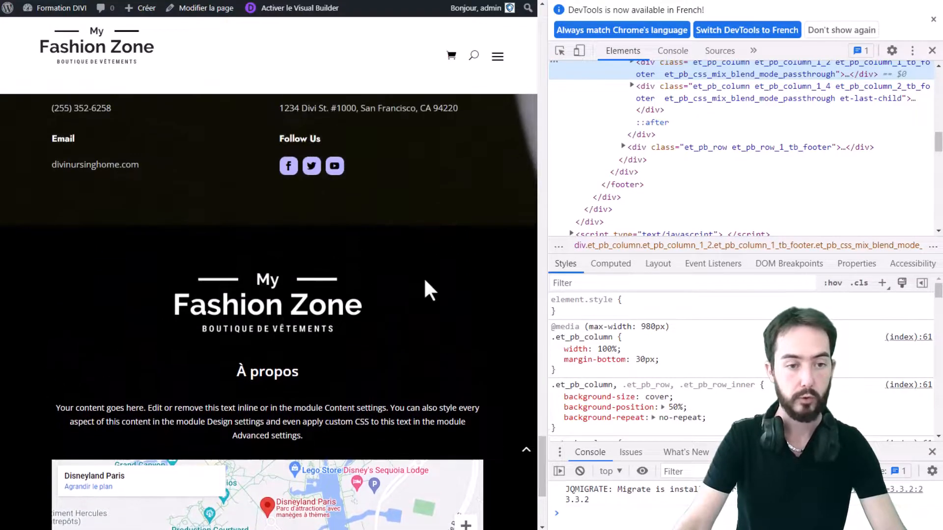
pyautogui.scroll(-5, 427, 289)
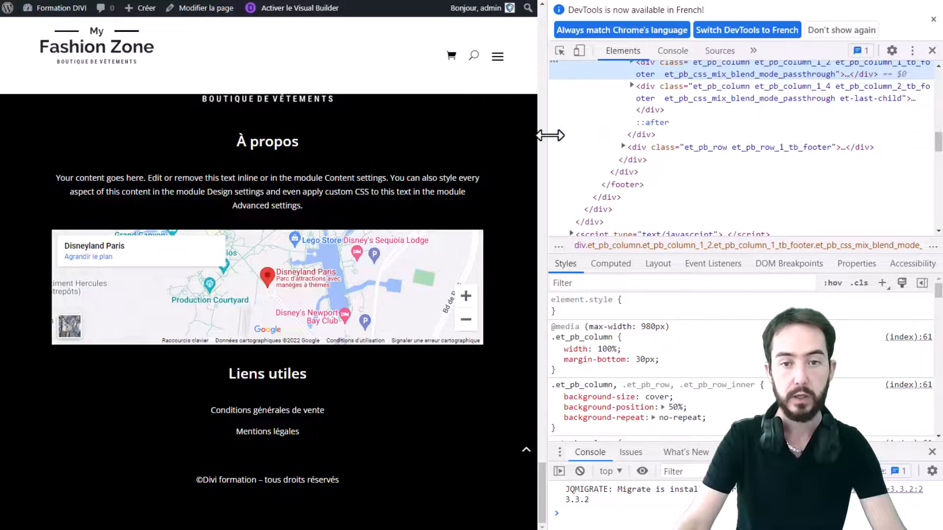
pyautogui.moveTo(542, 133); pyautogui.dragTo(246, 174)
pyautogui.scroll(5, 187, 200)
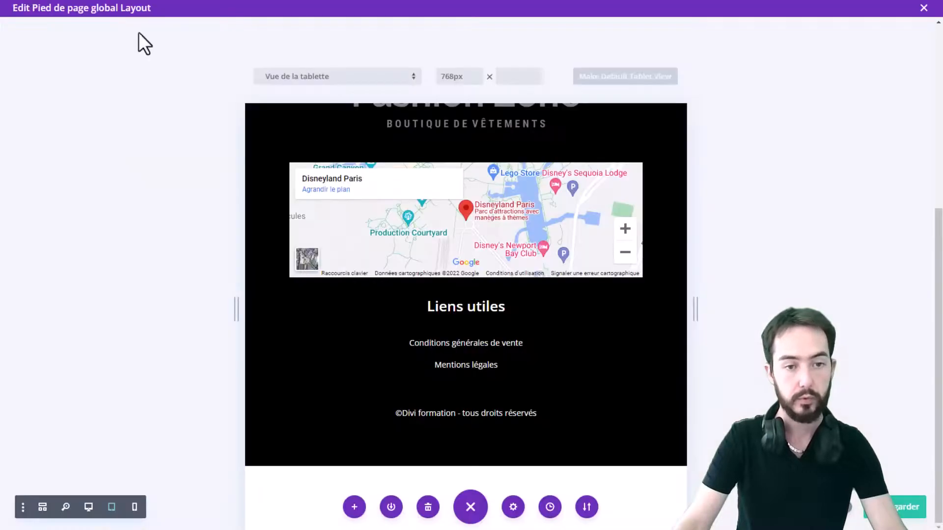
pyautogui.scroll(1, 191, 507)
# In phone view, set the left-column logo image's maximum width to 90% and save the module
pyautogui.click(135, 508)
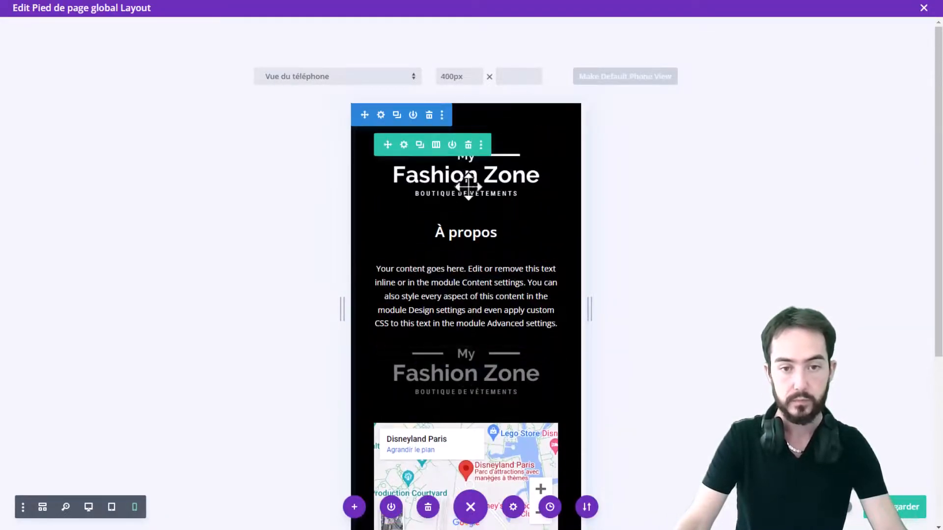
pyautogui.click(445, 156)
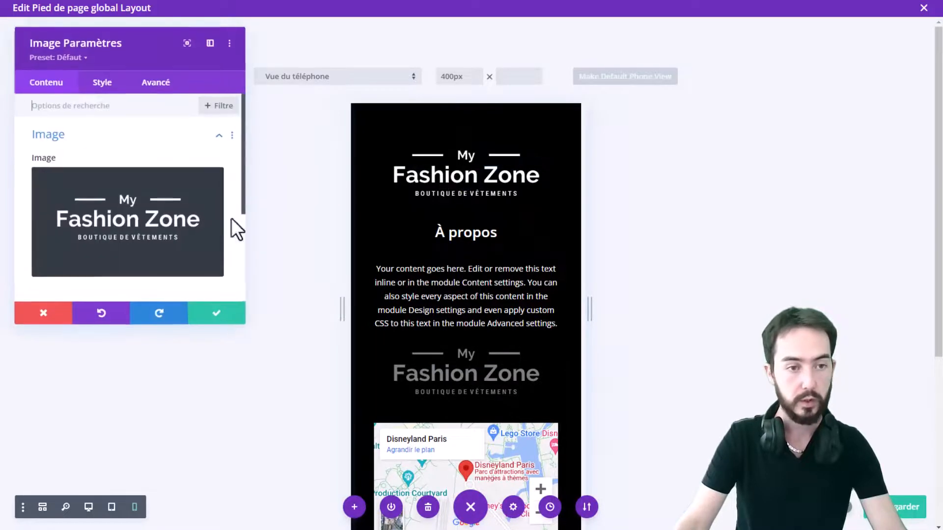
pyautogui.click(101, 84)
pyautogui.click(97, 172)
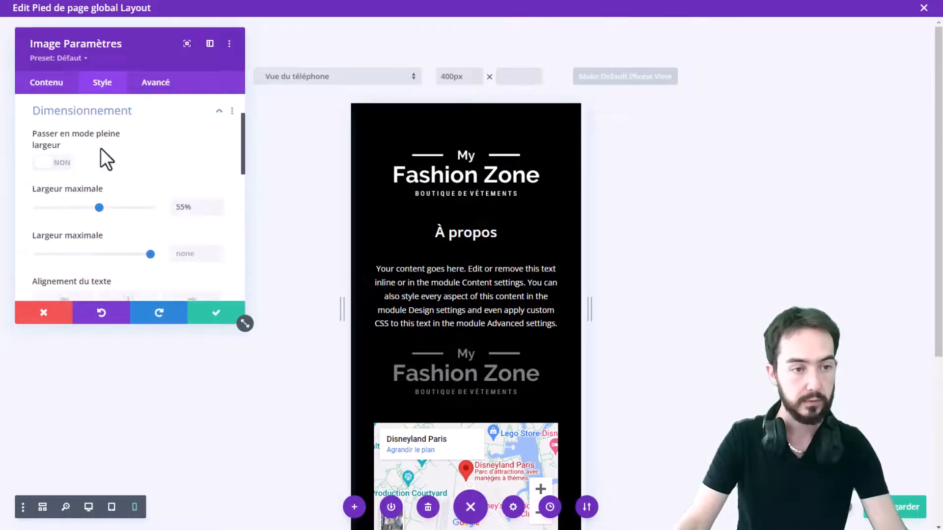
pyautogui.moveTo(103, 207); pyautogui.dragTo(136, 207)
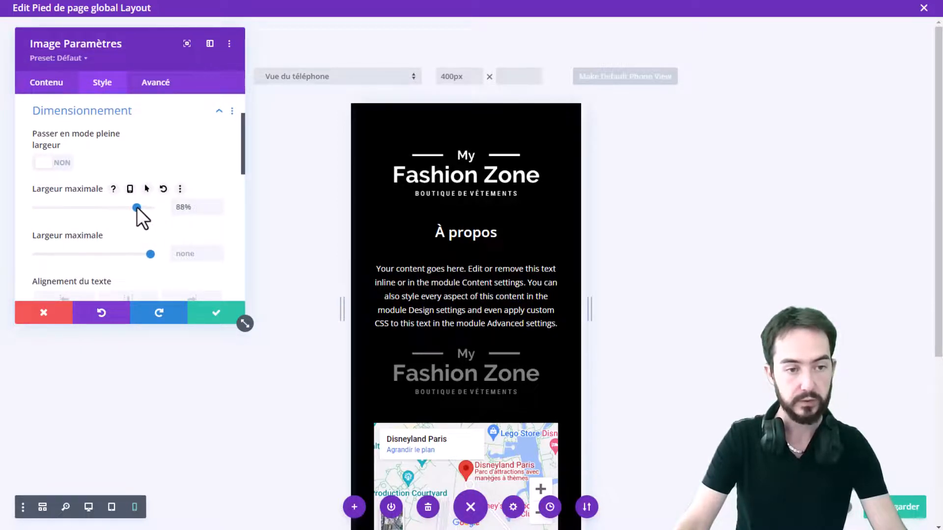
pyautogui.click(203, 207)
pyautogui.press('Up')
pyautogui.press('Up')
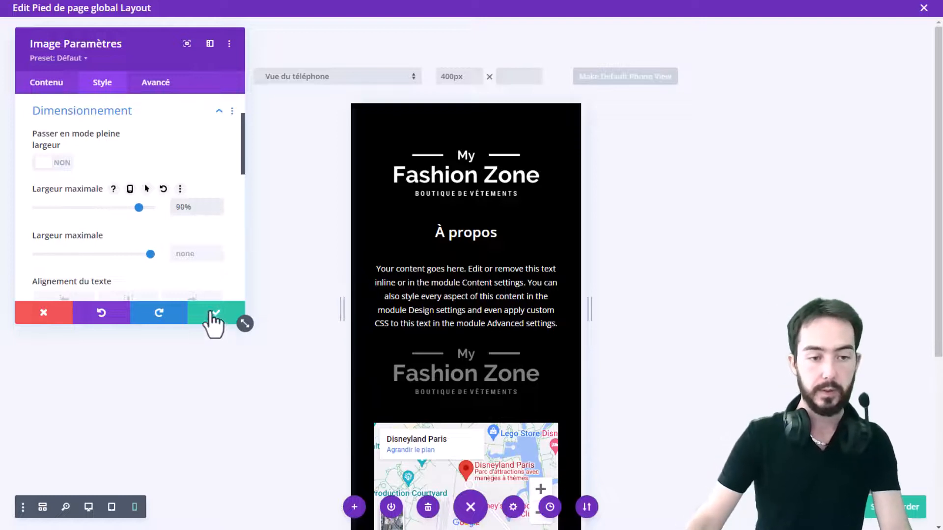
pyautogui.click(215, 314)
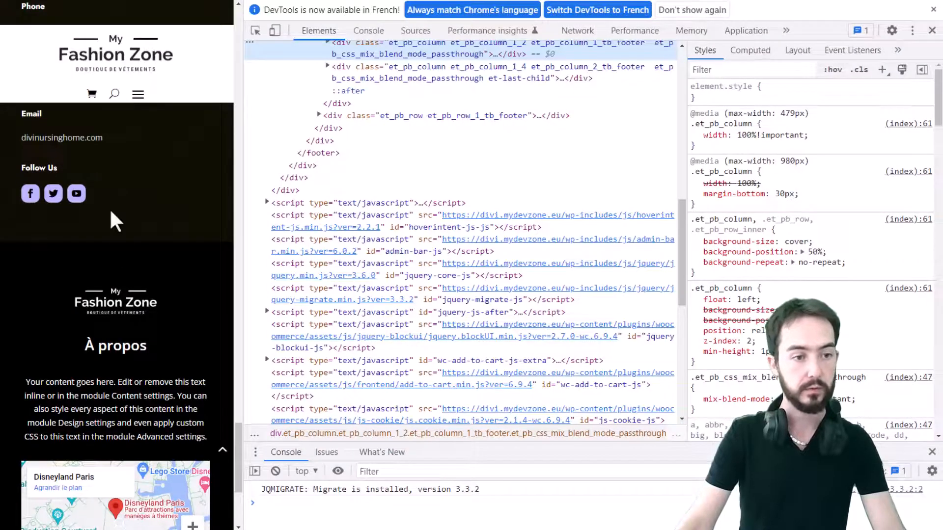
# Reload the live page at phone width, review the footer, and close the developer tools
pyautogui.scroll(1, 111, 216)
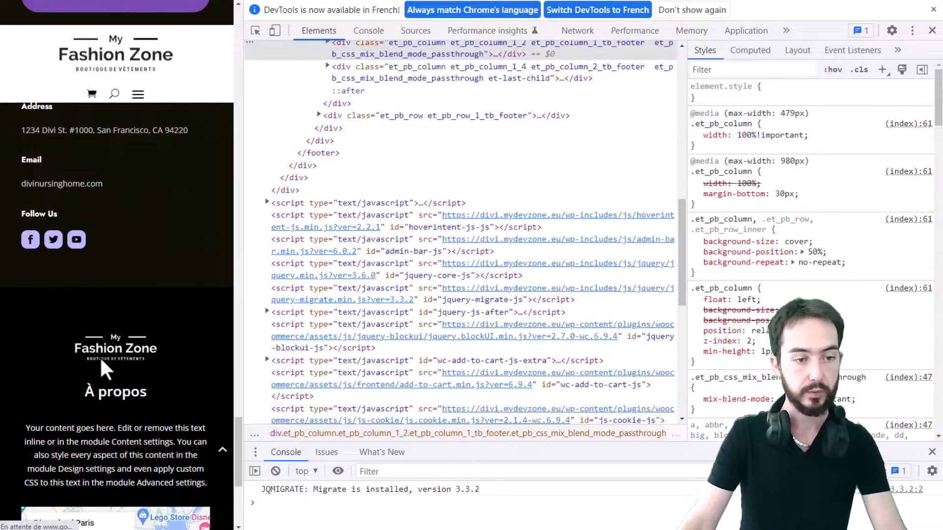
pyautogui.press('F5')
pyautogui.scroll(2, 137, 229)
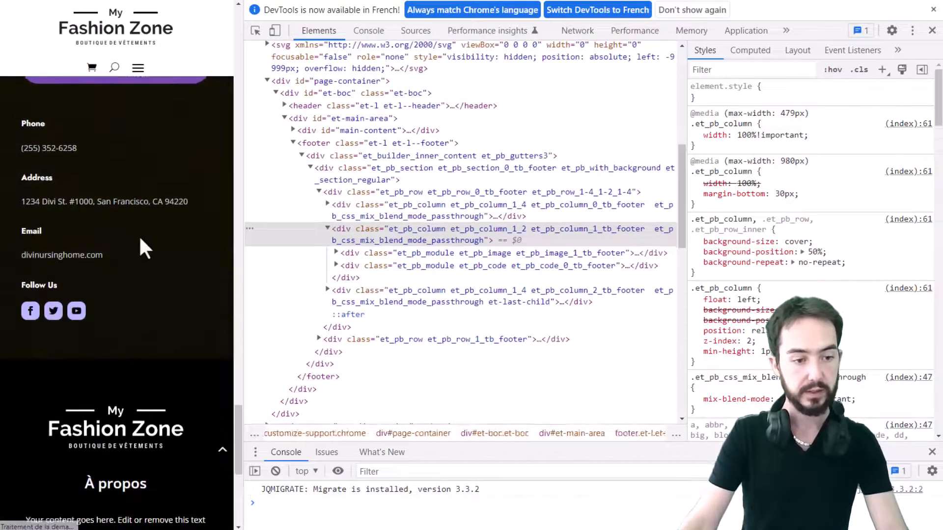
pyautogui.scroll(-5, 139, 235)
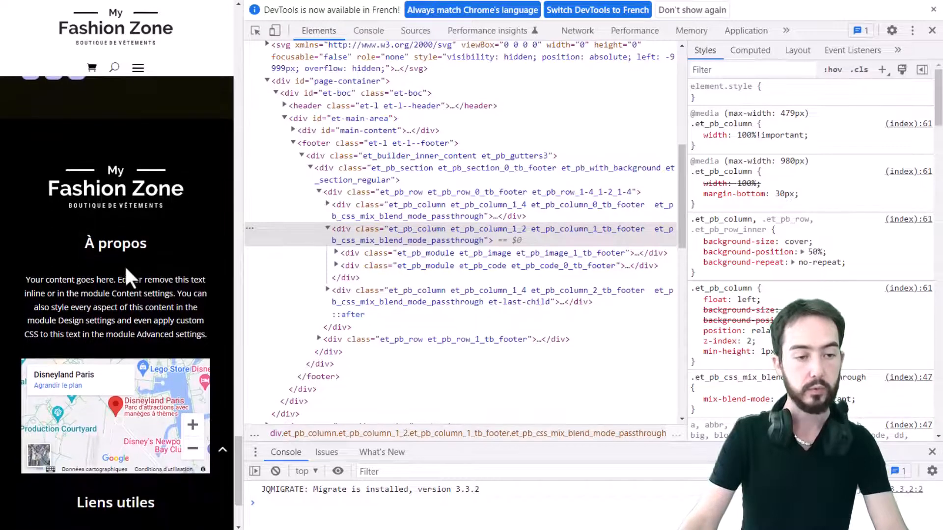
pyautogui.scroll(-1, 127, 269)
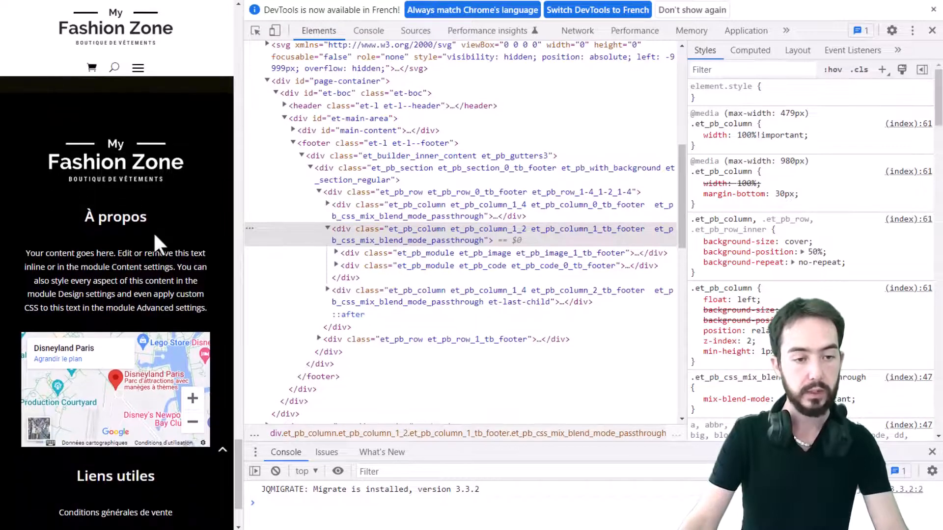
pyautogui.click(933, 30)
pyautogui.scroll(4, 813, 264)
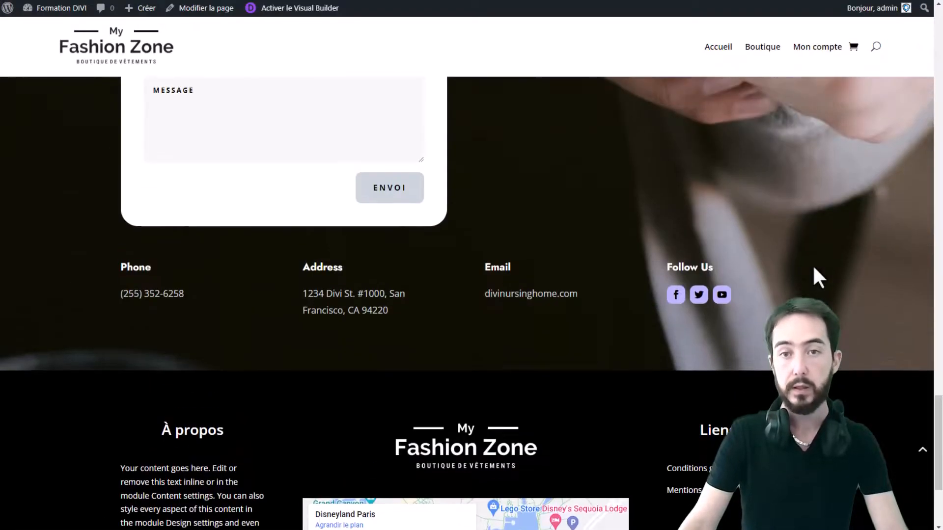
# Review the desktop footer on the live site and test the Mentions légales link
pyautogui.scroll(15, 789, 229)
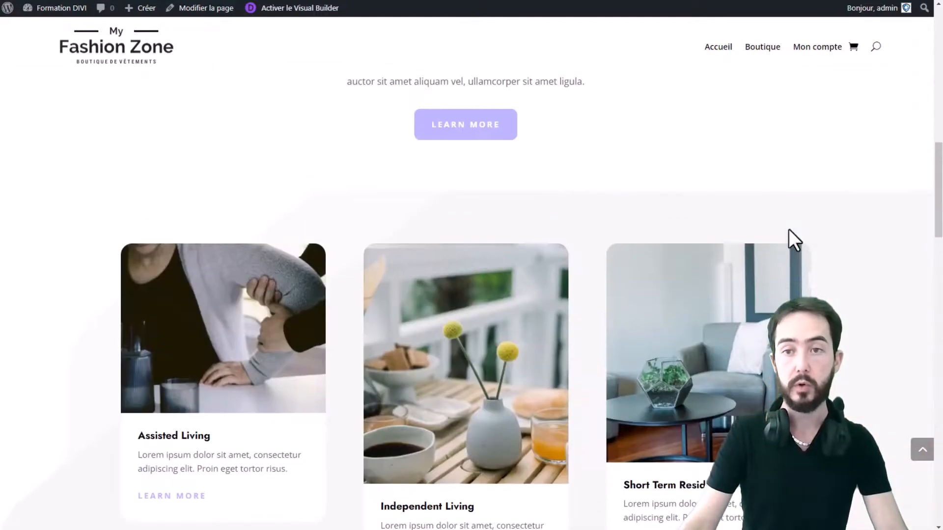
pyautogui.scroll(5, 282, 126)
pyautogui.scroll(-15, 547, 116)
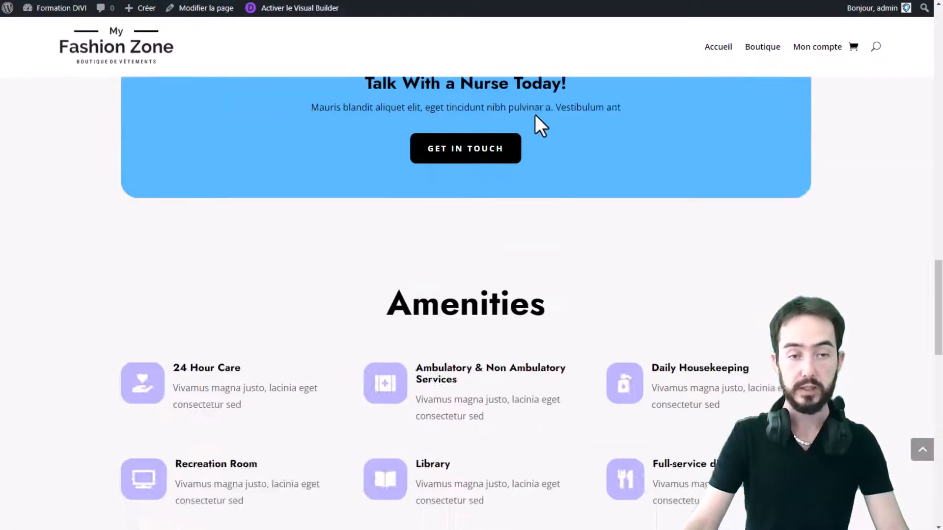
pyautogui.scroll(-15, 541, 125)
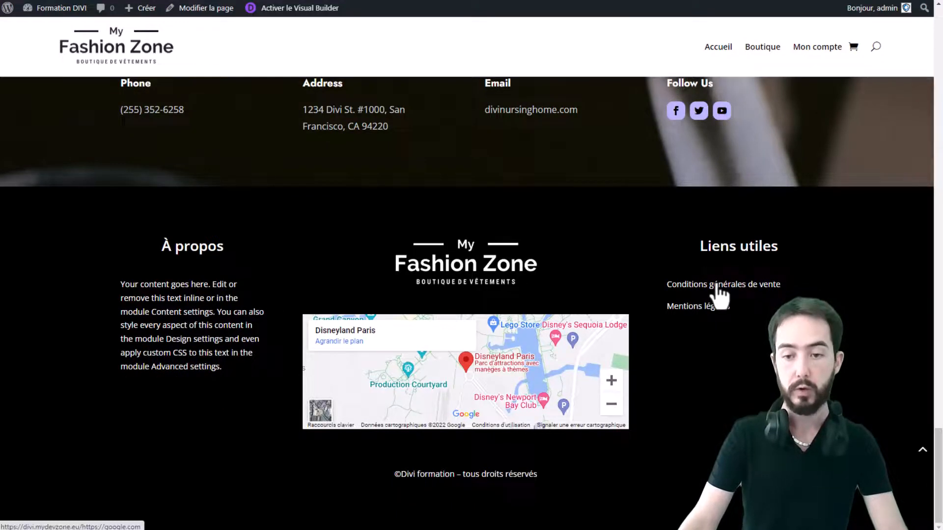
pyautogui.click(693, 308)
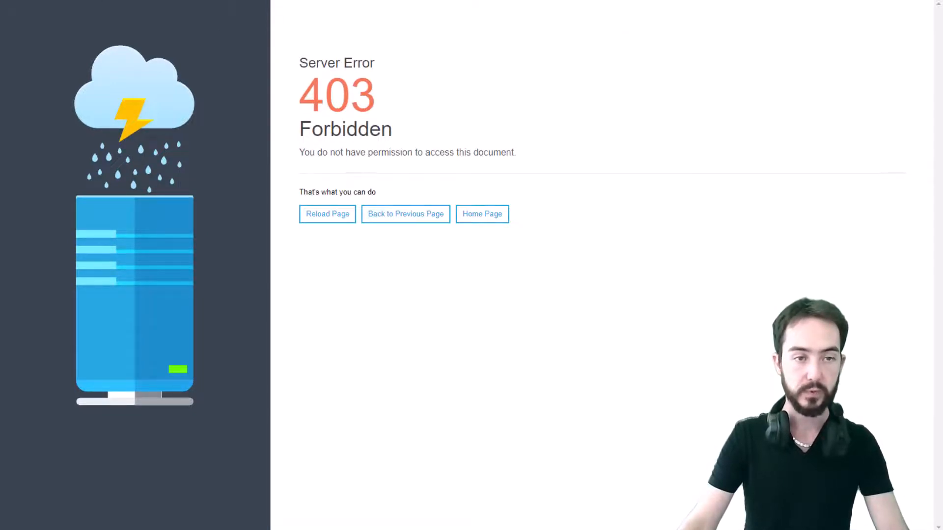
pyautogui.hotkey('ctrl', 'Tab')
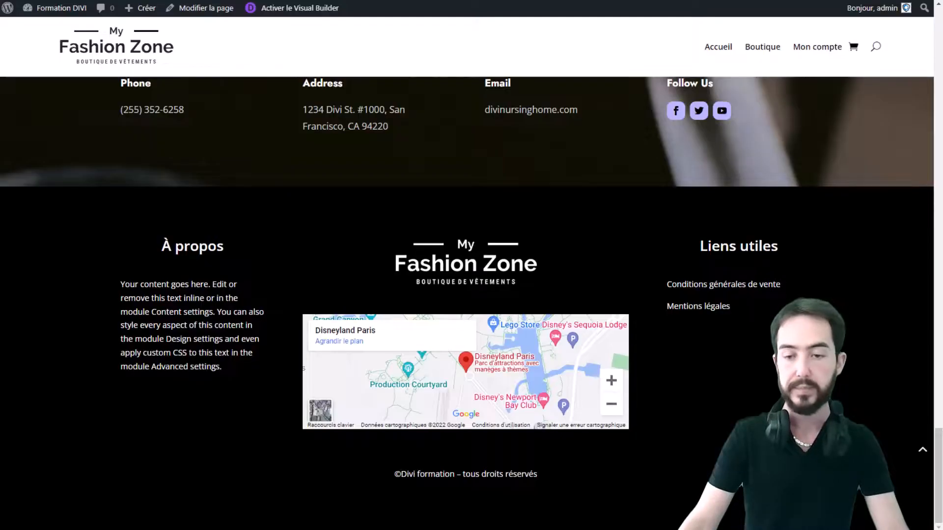